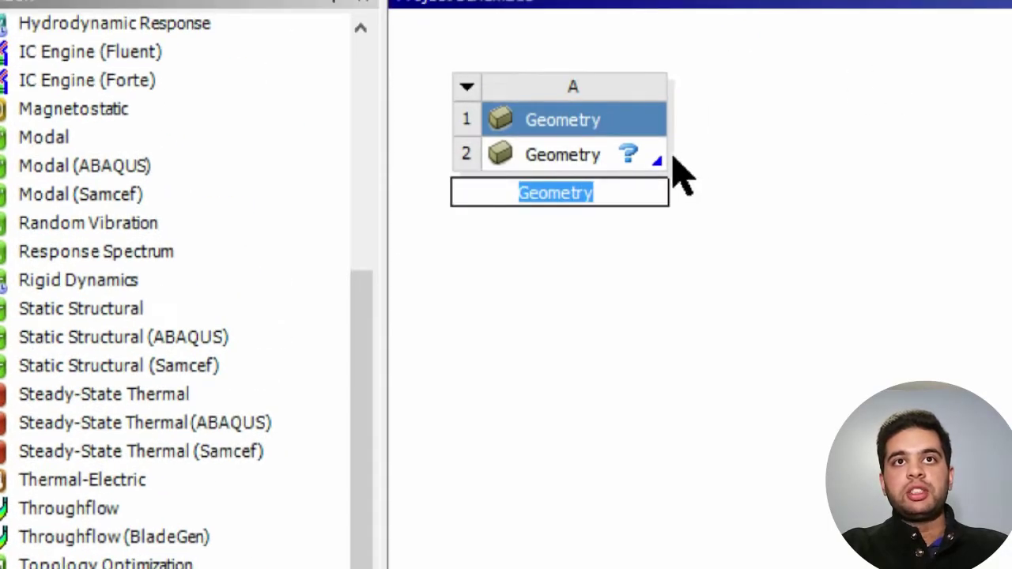
# Import SOLID (INNER).SLDPRT into the Geometry system and inspect the nozzle body in DesignModeler.
pyautogui.click(610, 155)
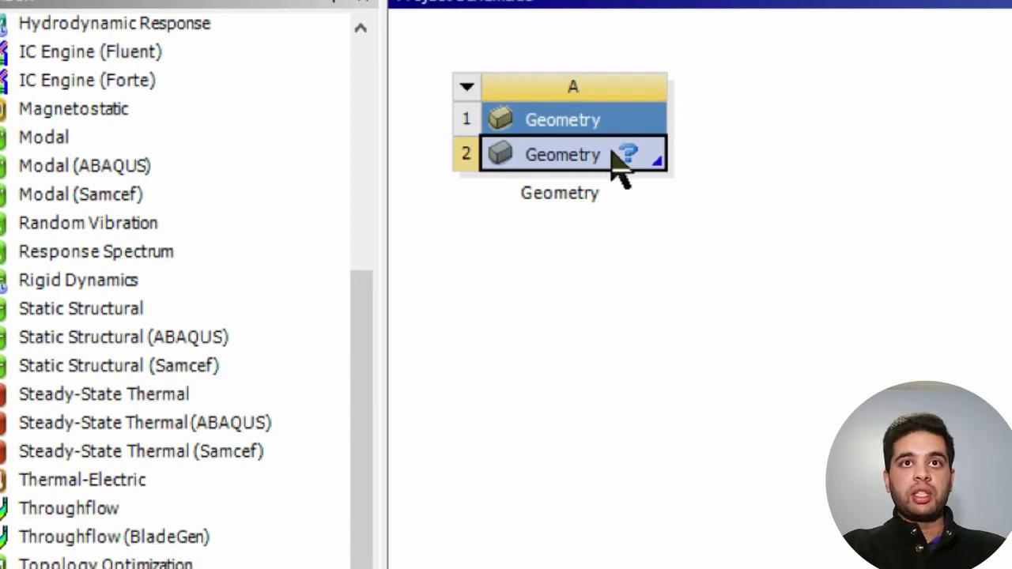
pyautogui.rightClick(638, 162)
pyautogui.moveTo(680, 242)
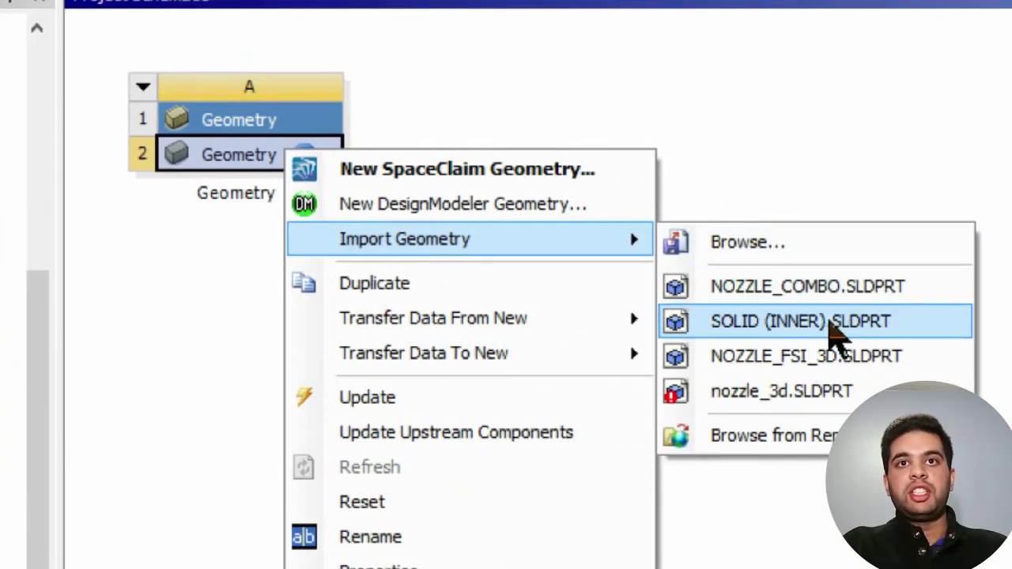
pyautogui.click(783, 322)
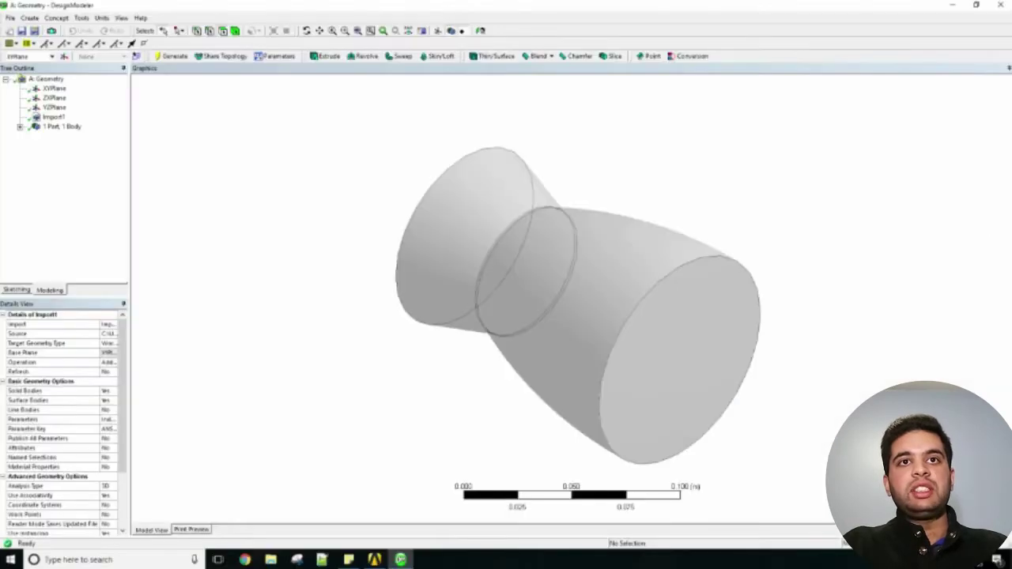
pyautogui.moveTo(553, 300); pyautogui.dragTo(591, 294, button='middle')
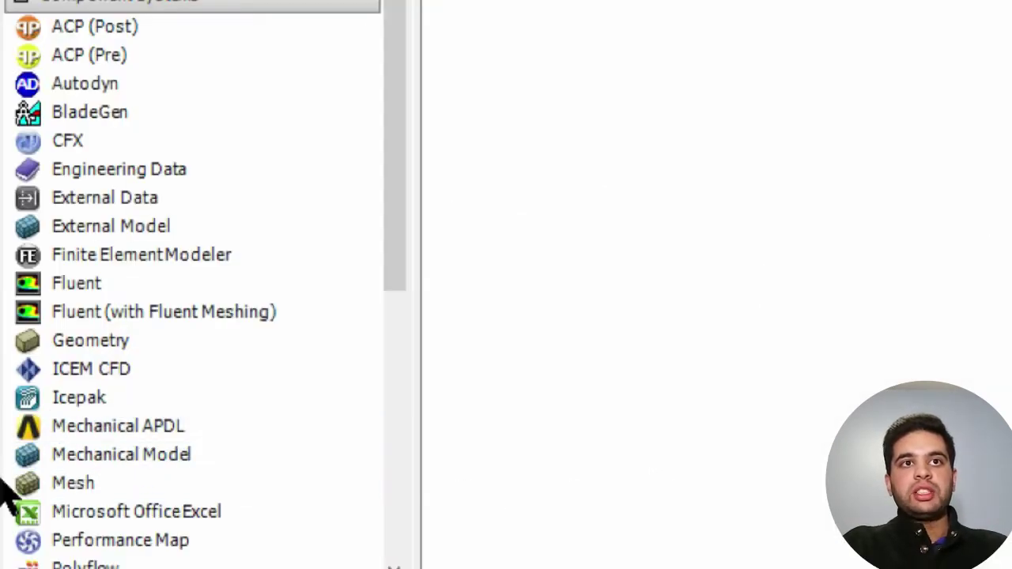
# Add a Mesh system that shares the imported geometry and generate its initial mesh with the default settings.
pyautogui.doubleClick(24, 481)
pyautogui.moveTo(200, 110); pyautogui.dragTo(199, 185)
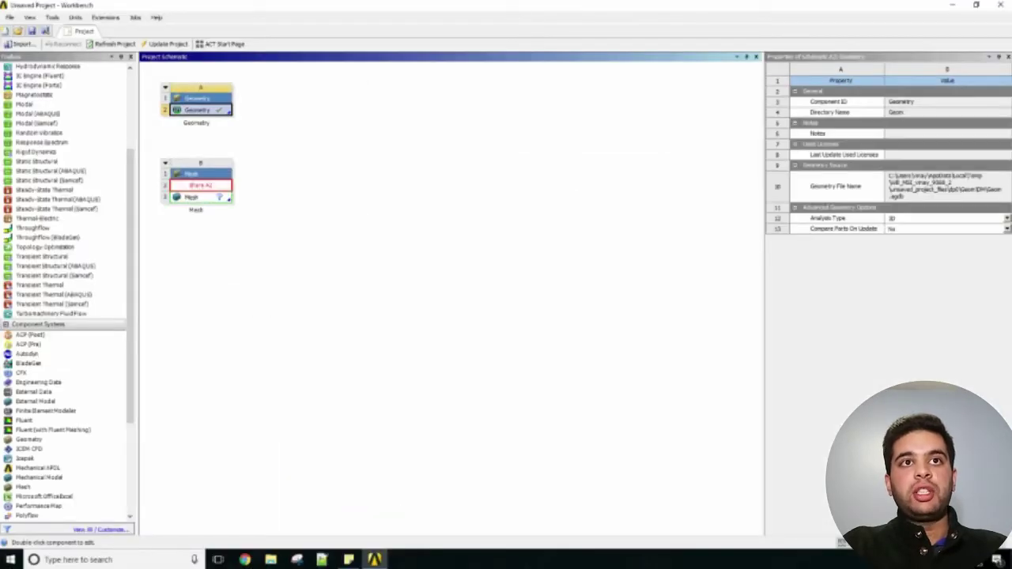
pyautogui.doubleClick(294, 121)
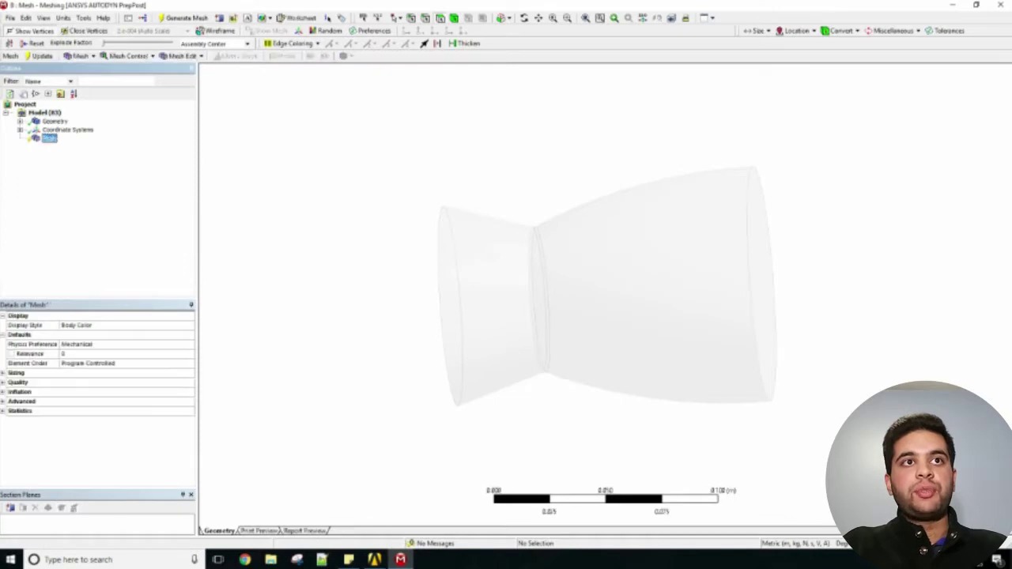
pyautogui.rightClick(48, 138)
pyautogui.click(75, 172)
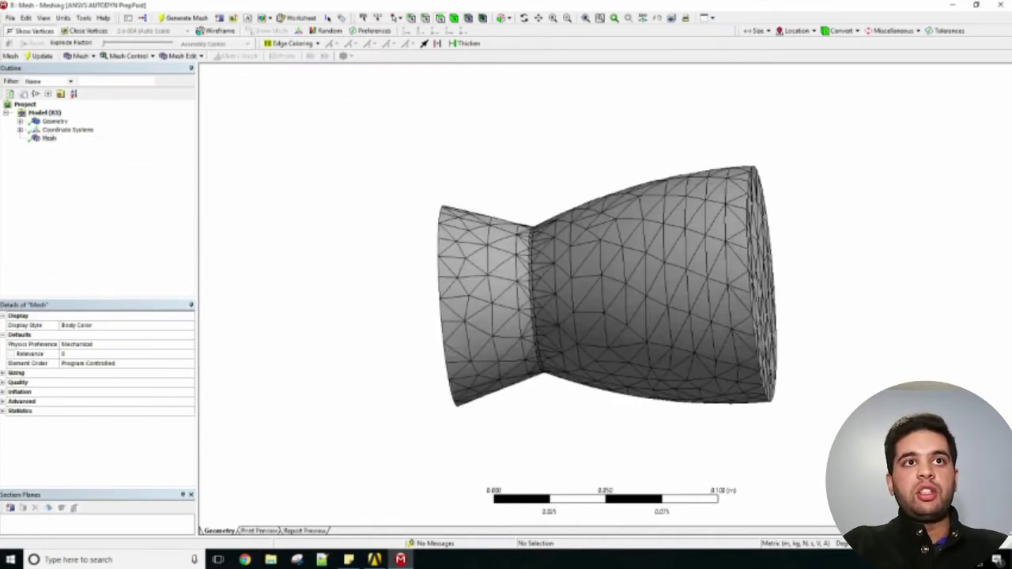
# Add a mapped Face Meshing control scoped to all faces of the nozzle body.
pyautogui.click(127, 56)
pyautogui.click(138, 294)
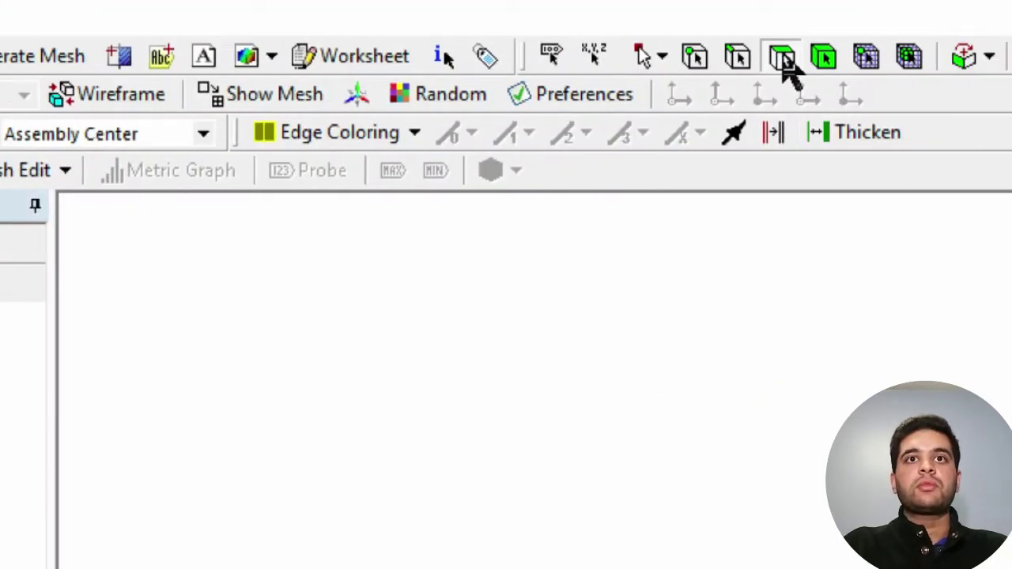
pyautogui.click(889, 113)
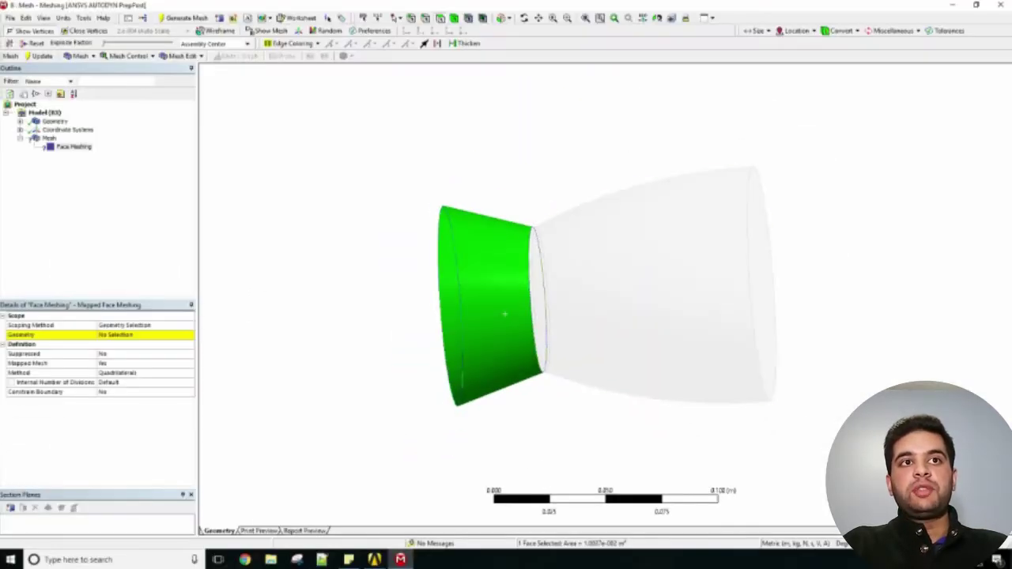
pyautogui.hotkey('ctrl', 'a')
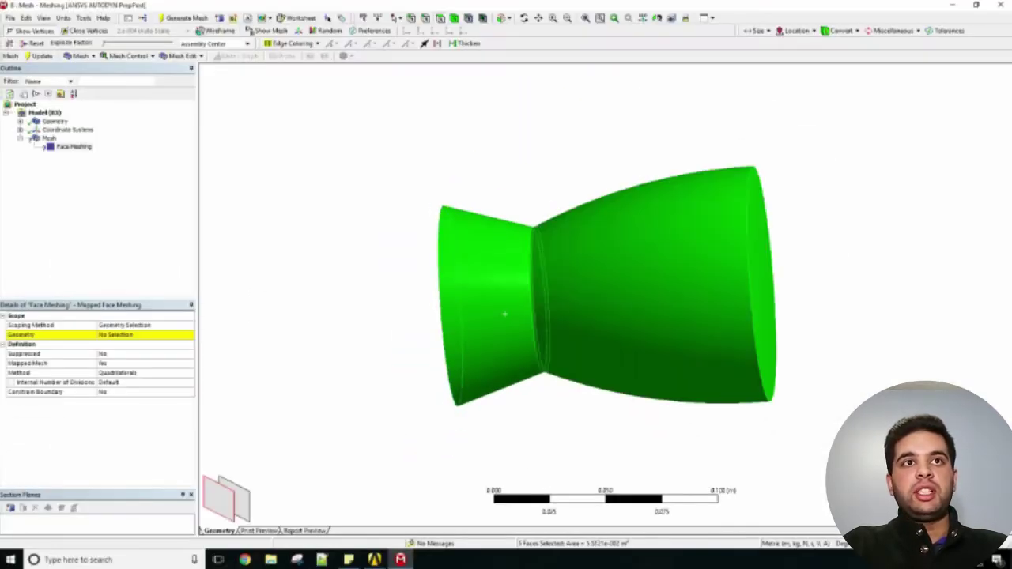
pyautogui.click(117, 335)
pyautogui.click(119, 335)
# Add a mesh method scoped to the nozzle body and set it to MultiZone.
pyautogui.click(49, 139)
pyautogui.click(127, 56)
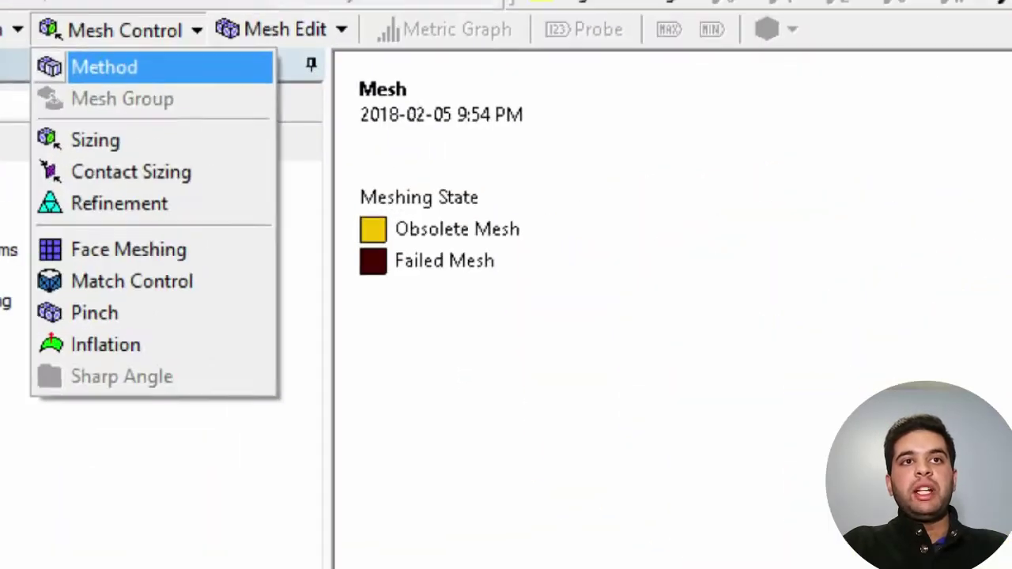
pyautogui.click(104, 67)
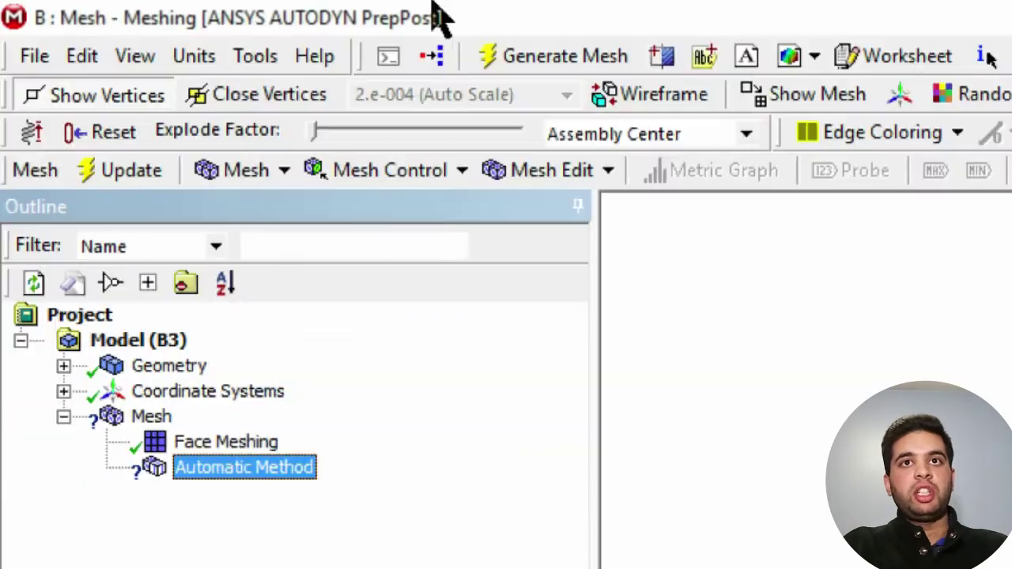
pyautogui.click(813, 399)
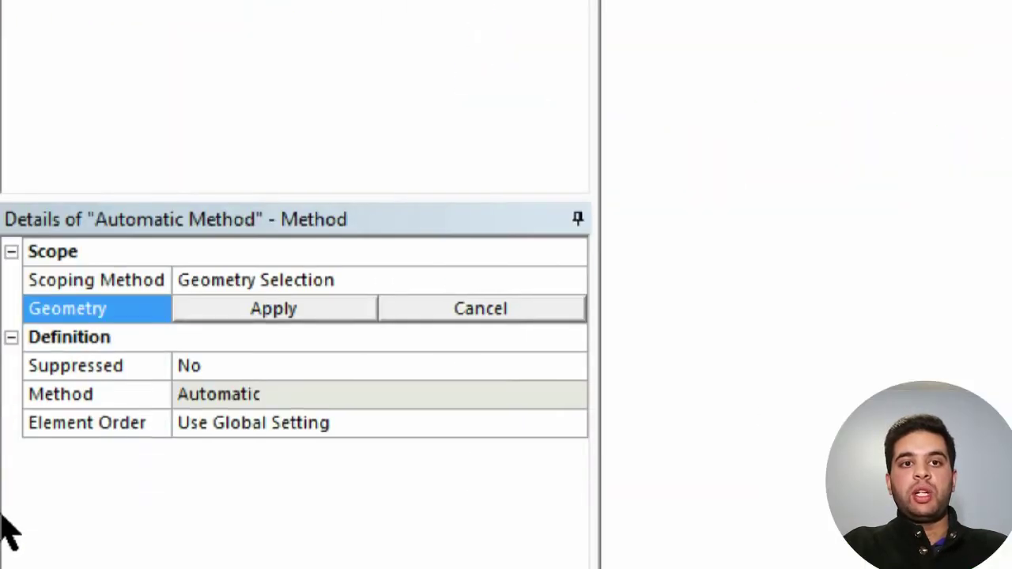
pyautogui.click(324, 239)
pyautogui.click(573, 326)
pyautogui.click(510, 434)
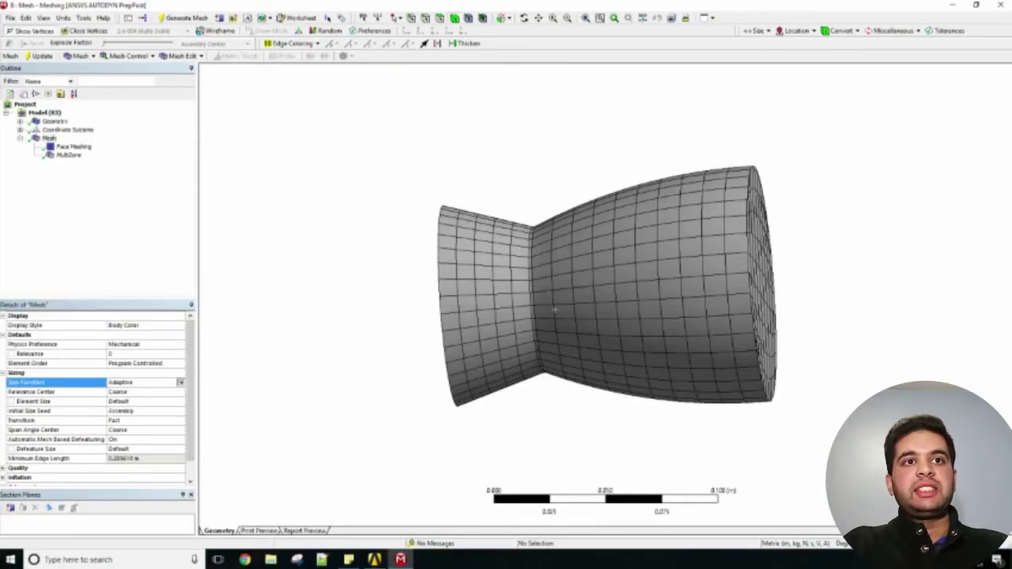
# Set the mesh sizing's Size Function to Proximity and Curvature and its Relevance Center to Fine.
pyautogui.click(181, 382)
pyautogui.click(142, 399)
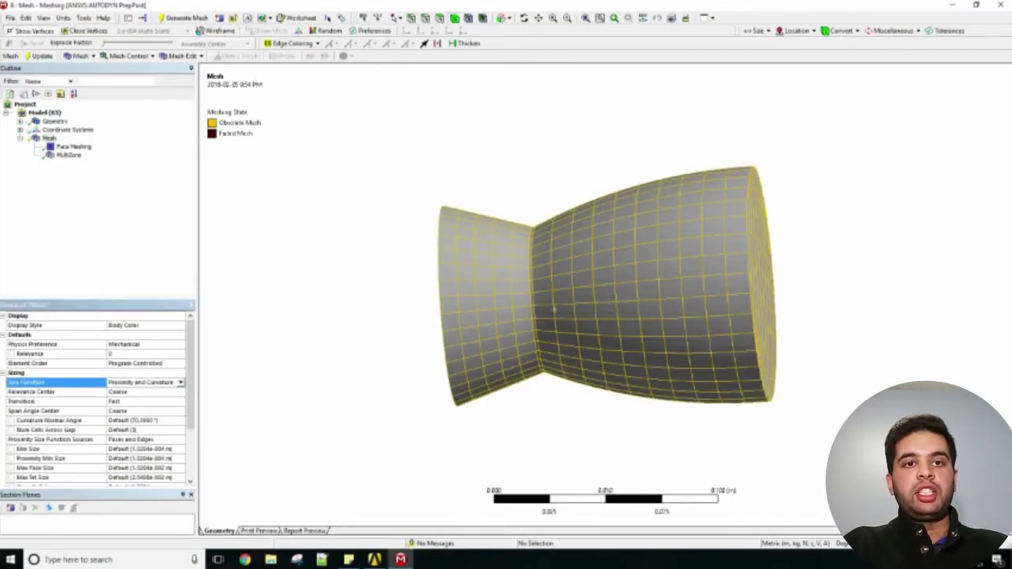
pyautogui.click(146, 392)
pyautogui.moveTo(190, 383); pyautogui.dragTo(190, 429)
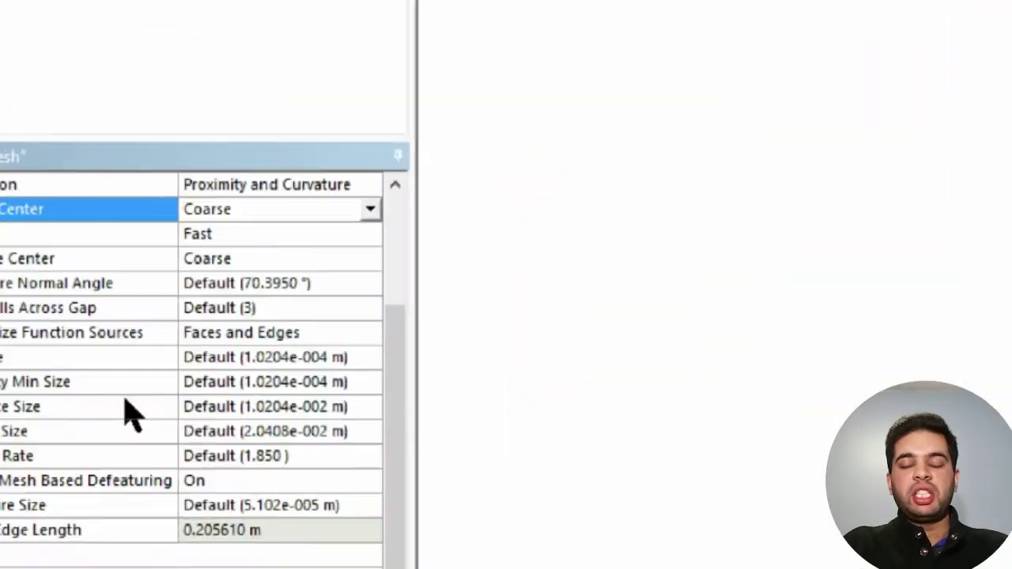
pyautogui.click(370, 209)
pyautogui.click(362, 268)
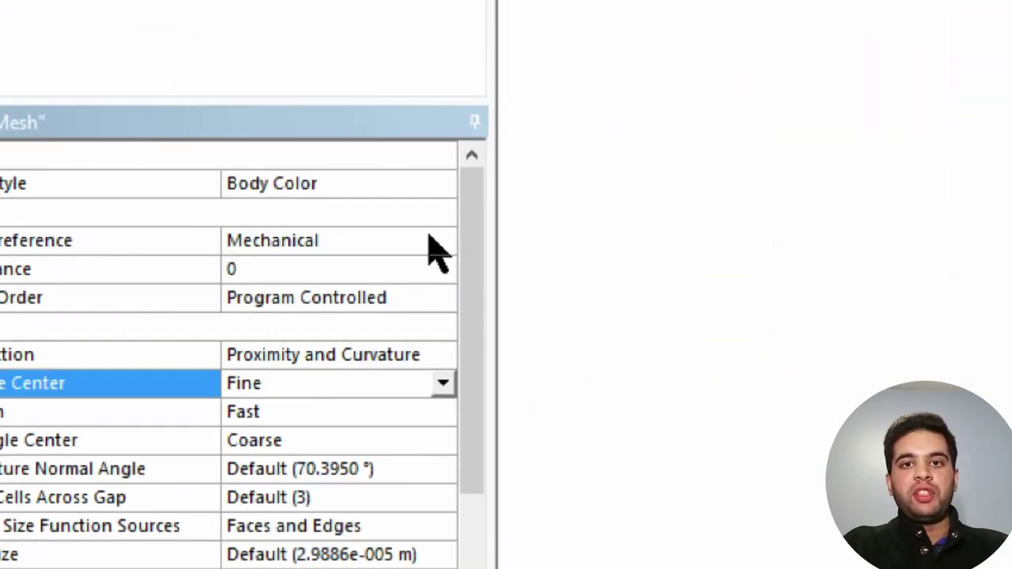
# Set the mesh sizing's Min Size to 0.002 m and Proximity Min Size to 0.0025 m.
pyautogui.scroll(-3, 466, 443)
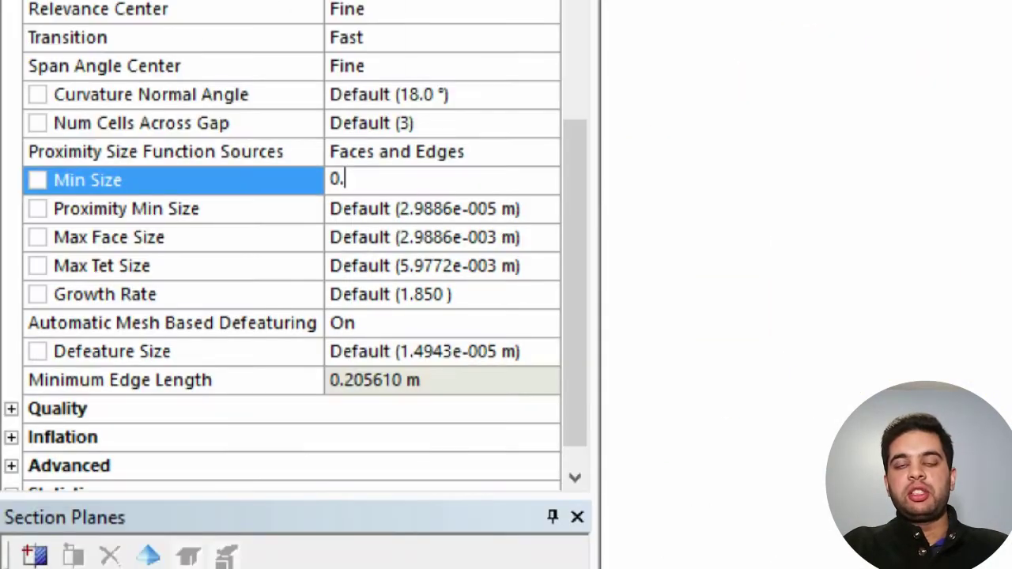
pyautogui.write('002')
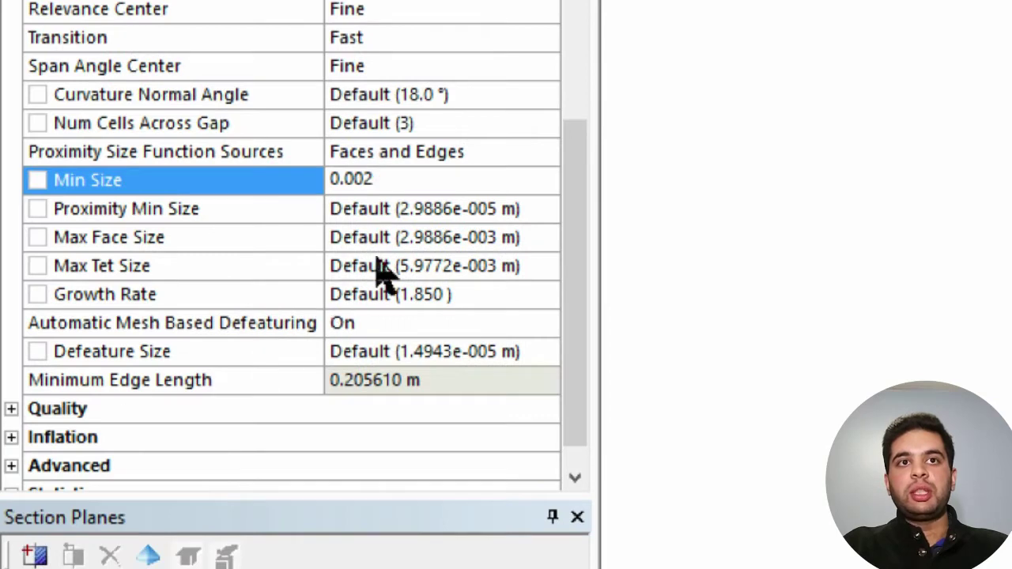
pyautogui.click(395, 202)
pyautogui.scroll(-3, 577, 351)
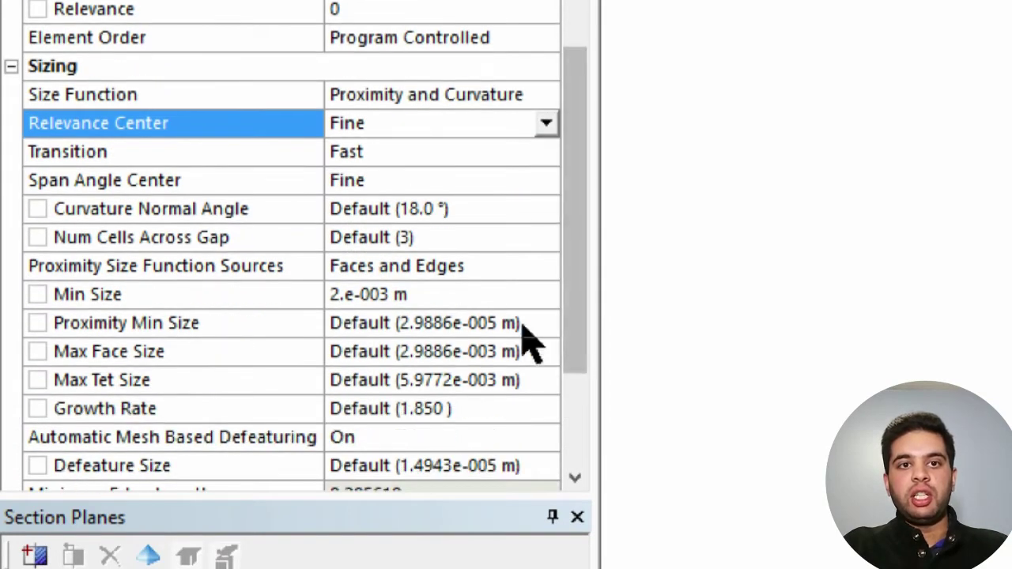
pyautogui.click(513, 318)
pyautogui.write('0.0025')
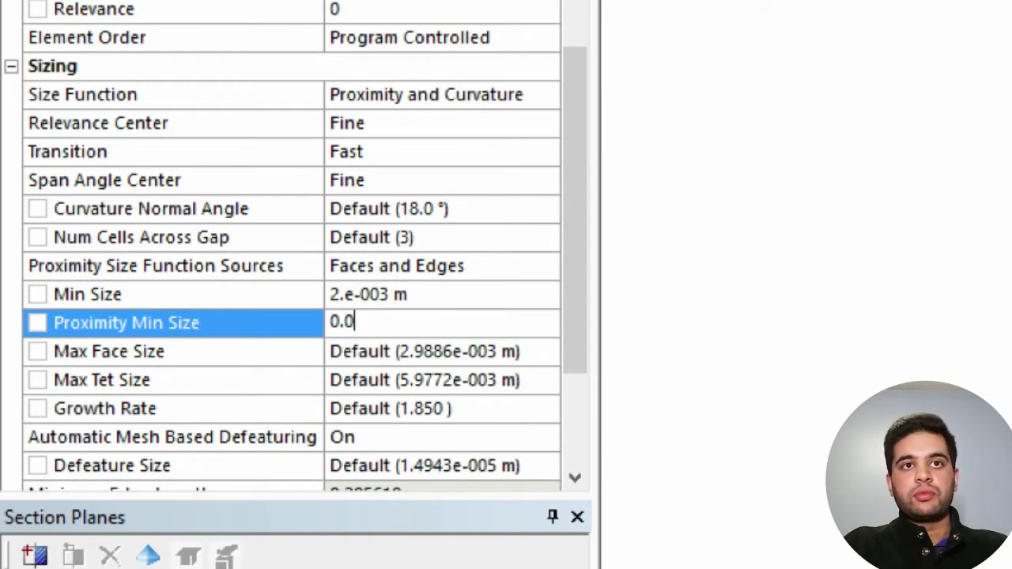
pyautogui.click(544, 366)
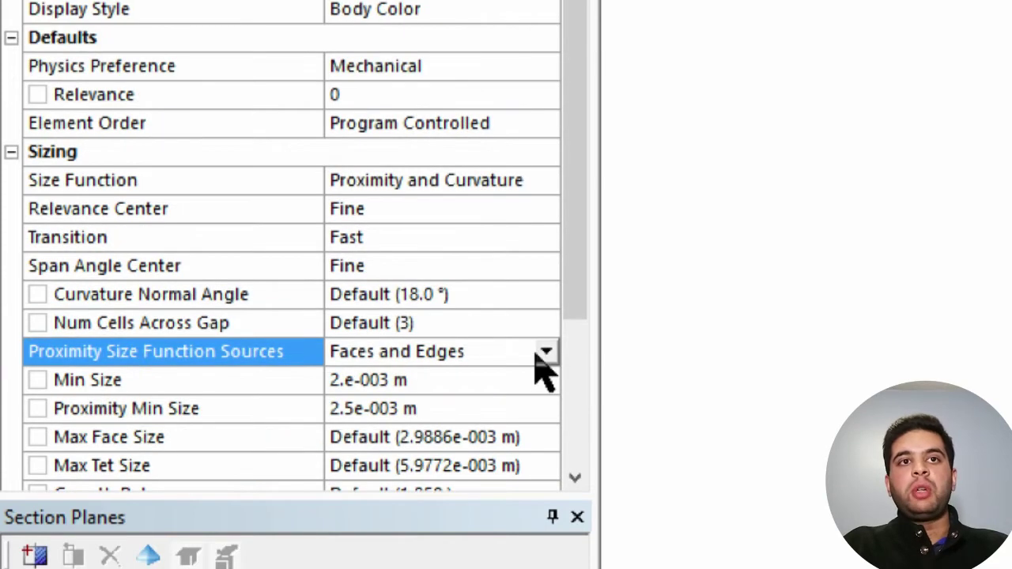
# Set the mesh sizing's Max Face Size to 0.0035 m and Max Tet Size to 0.008 m.
pyautogui.click(538, 433)
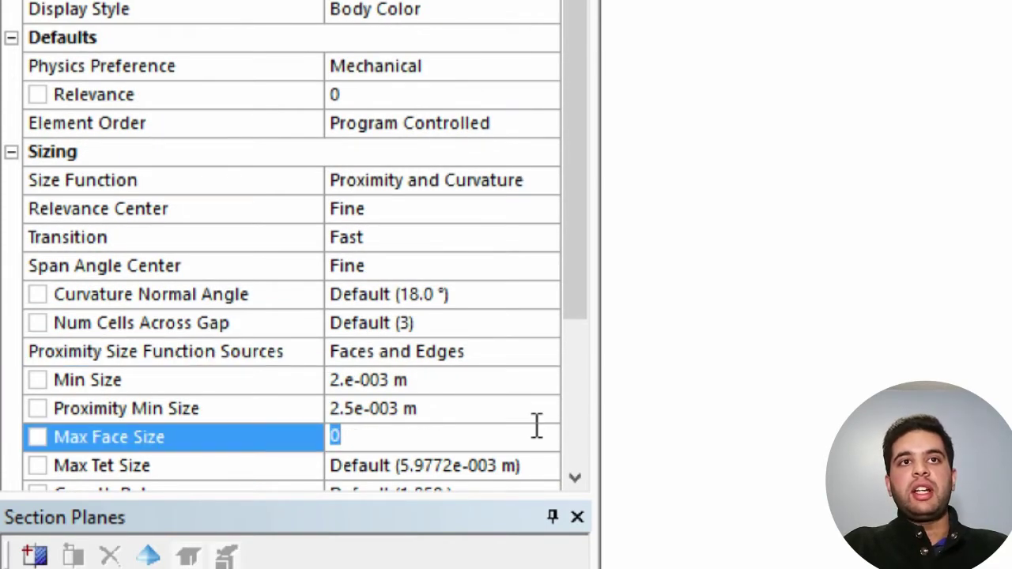
pyautogui.scroll(-1, 502, 388)
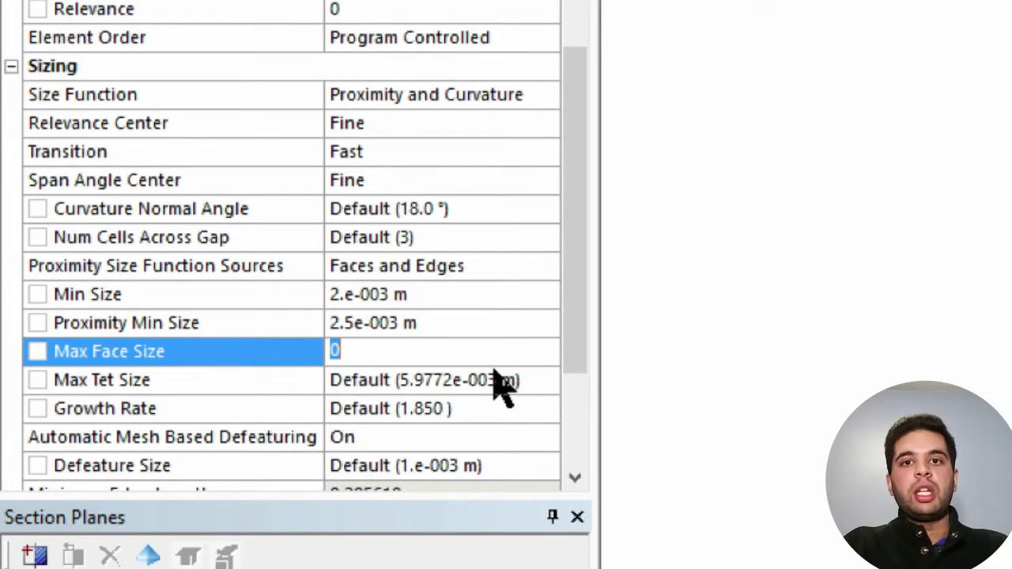
pyautogui.write('0.0035')
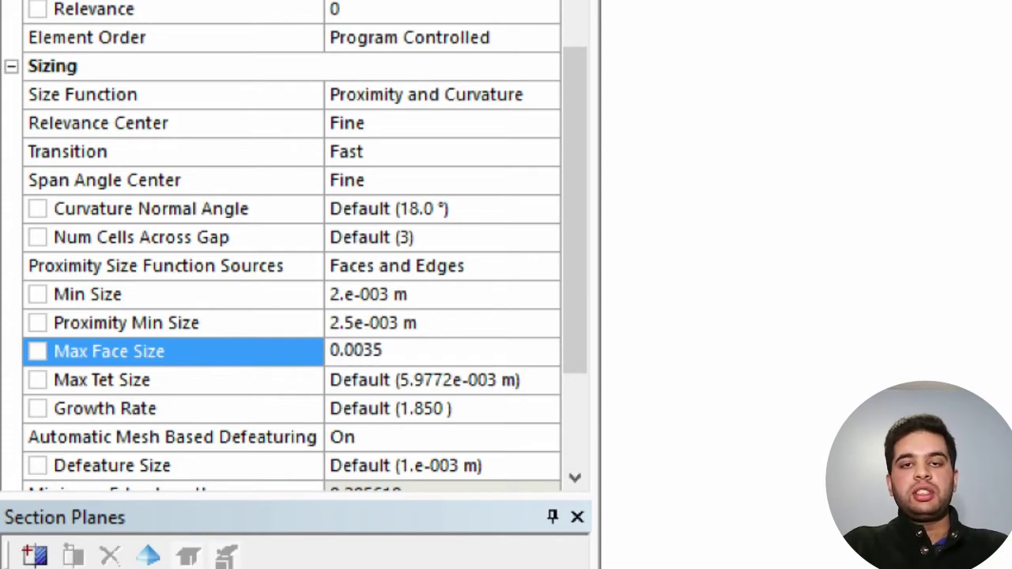
pyautogui.click(526, 378)
pyautogui.scroll(-2, 526, 378)
pyautogui.click(540, 288)
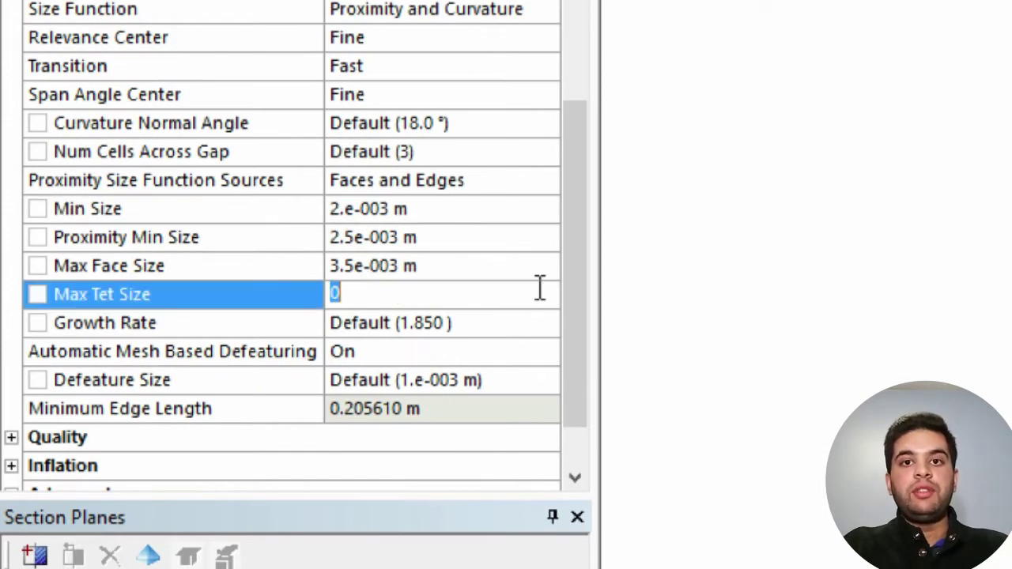
pyautogui.write('0.008')
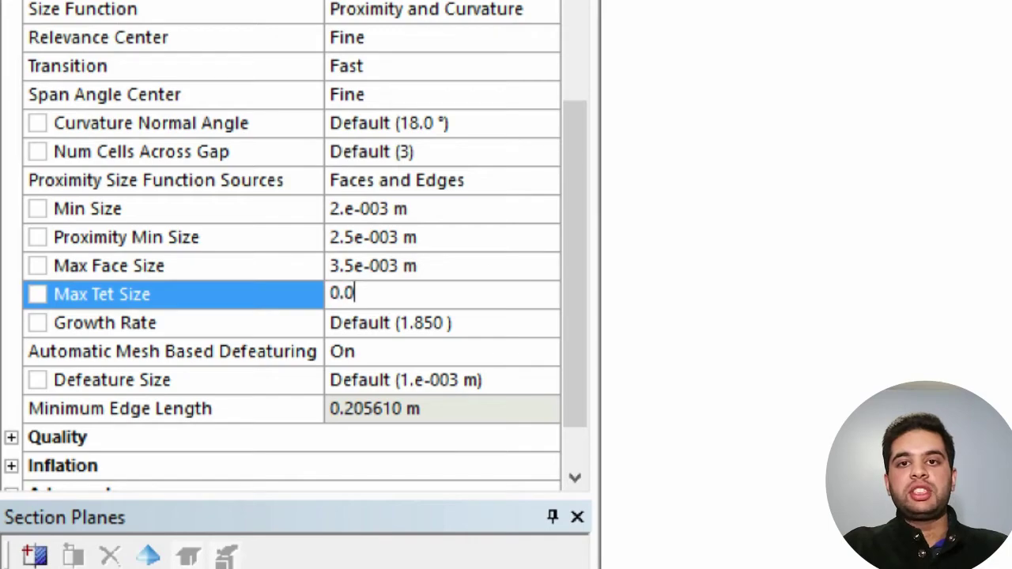
pyautogui.scroll(2, 540, 287)
pyautogui.click(556, 252)
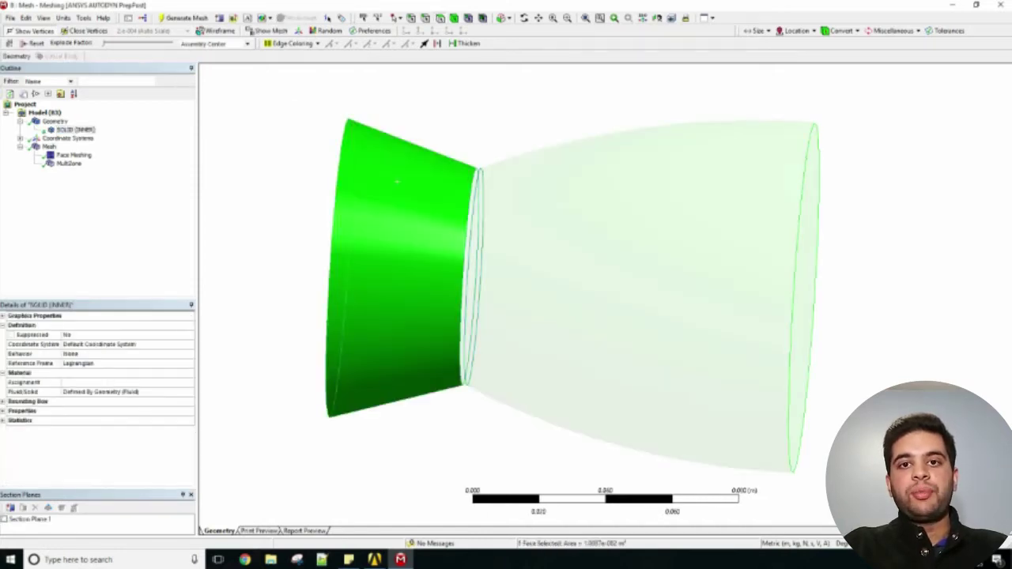
# Create a named selection CDSECTION from the three outer wall faces of the converging, throat and diverging sections.
pyautogui.keyDown('ctrl'); pyautogui.click(497, 208); pyautogui.keyUp('ctrl')
pyautogui.moveTo(497, 208); pyautogui.dragTo(479, 242, button='middle')
pyautogui.rightClick(604, 190)
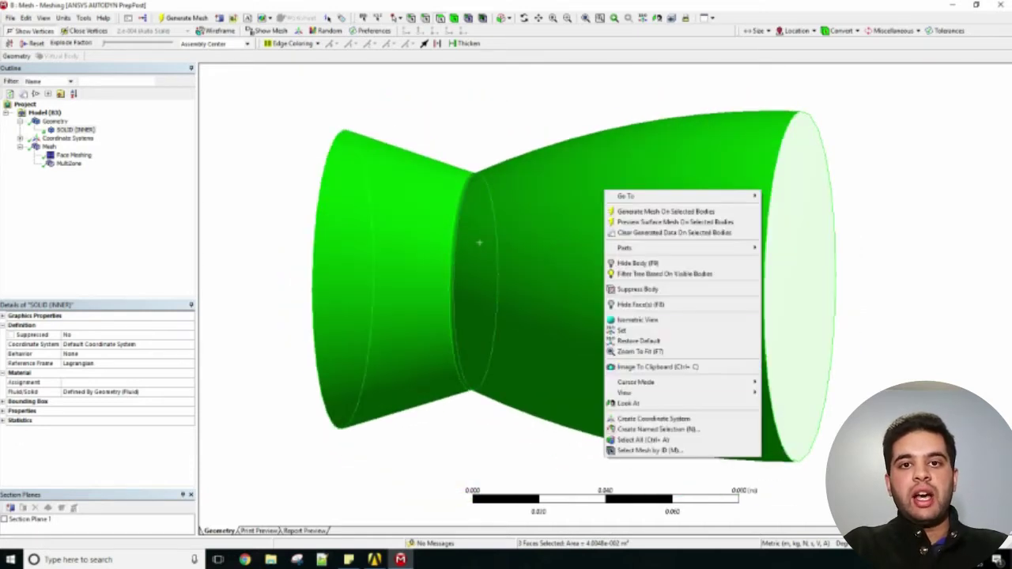
pyautogui.click(684, 429)
pyautogui.write('CDSECTION')
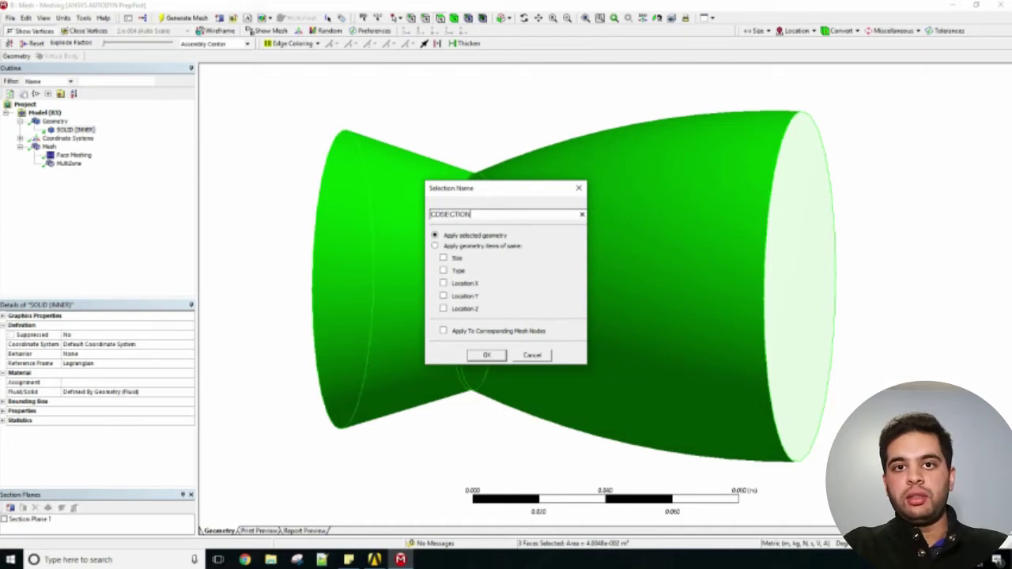
pyautogui.press('Return')
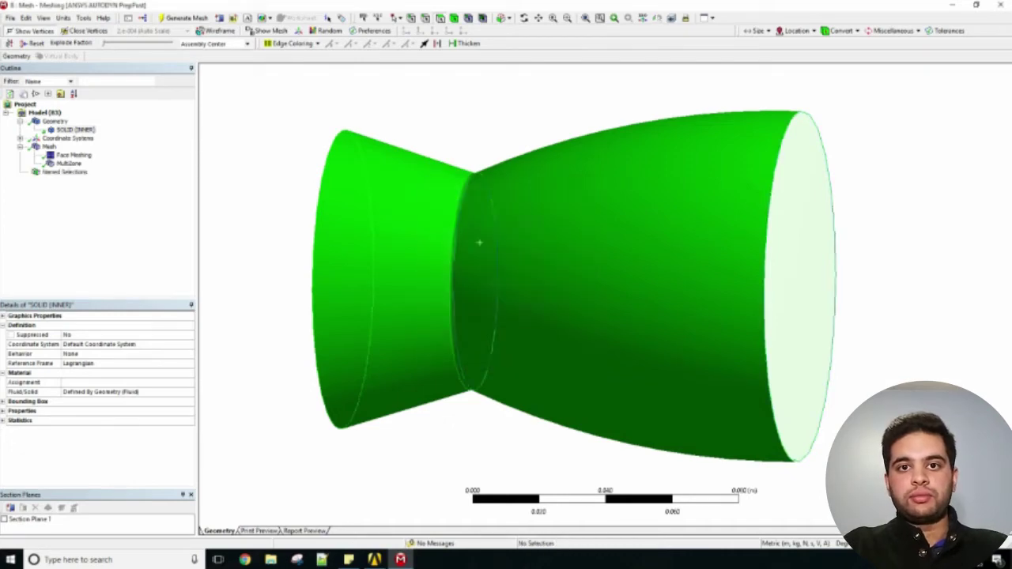
# Create a named selection INLET from the circular end face of the converging section.
pyautogui.click(378, 243)
pyautogui.rightClick(378, 244)
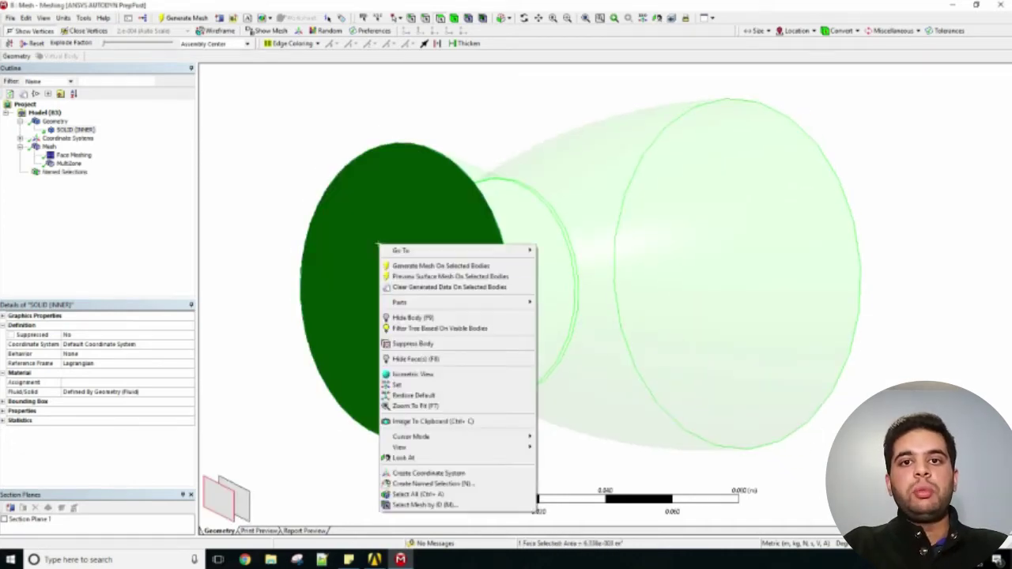
pyautogui.click(415, 484)
pyautogui.write('INLET')
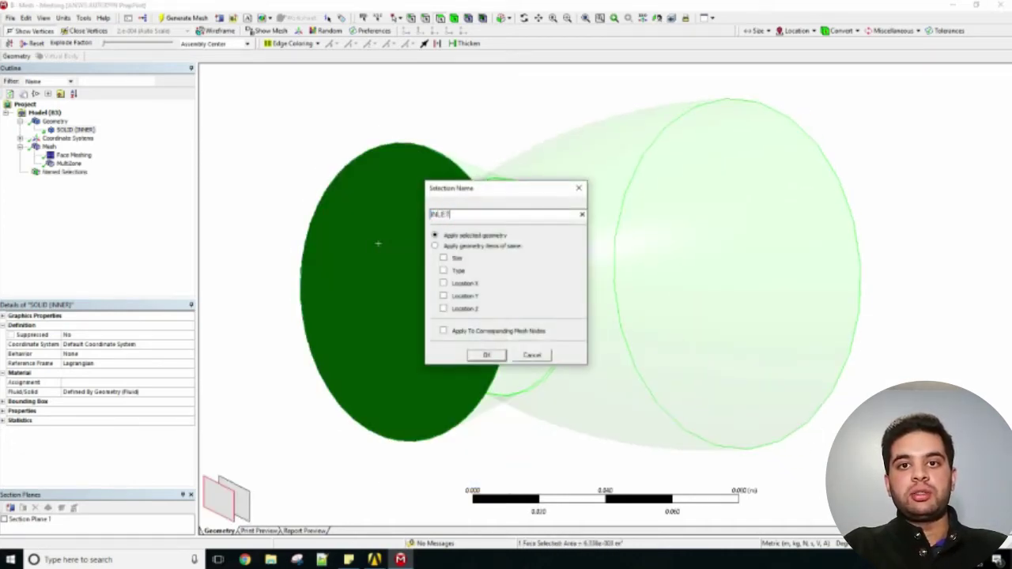
pyautogui.press('Return')
# Create a named selection OUTLET from the circular end face of the diverging section.
pyautogui.moveTo(378, 244); pyautogui.dragTo(230, 247, button='middle')
pyautogui.click(776, 306)
pyautogui.rightClick(777, 307)
pyautogui.click(798, 283)
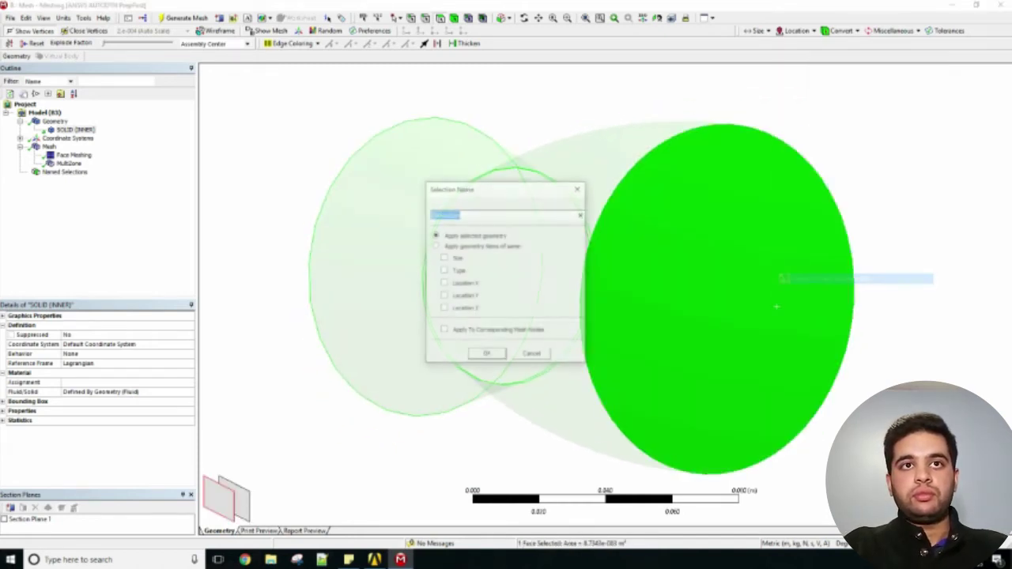
pyautogui.write('OUTLET')
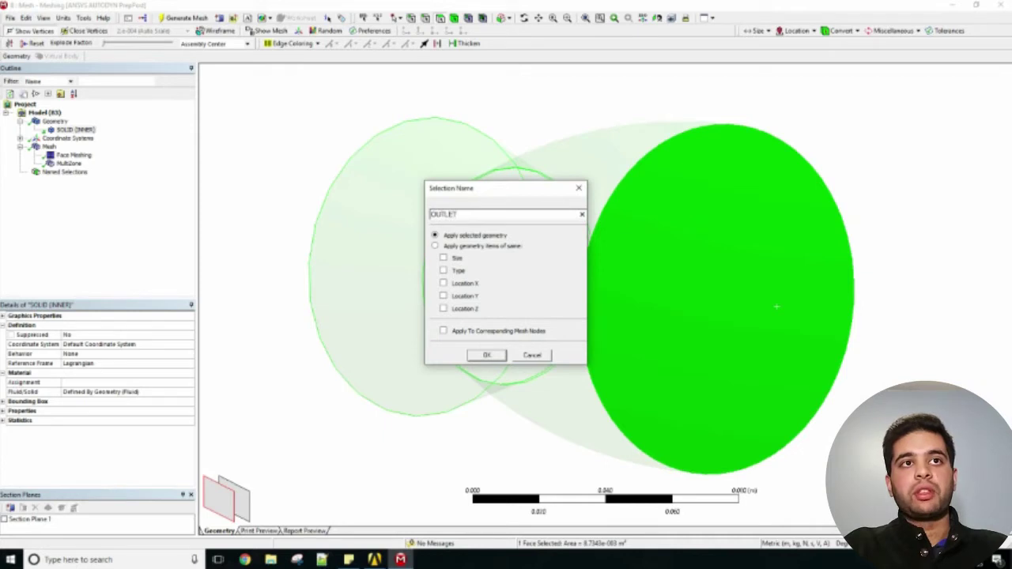
pyautogui.press('Return')
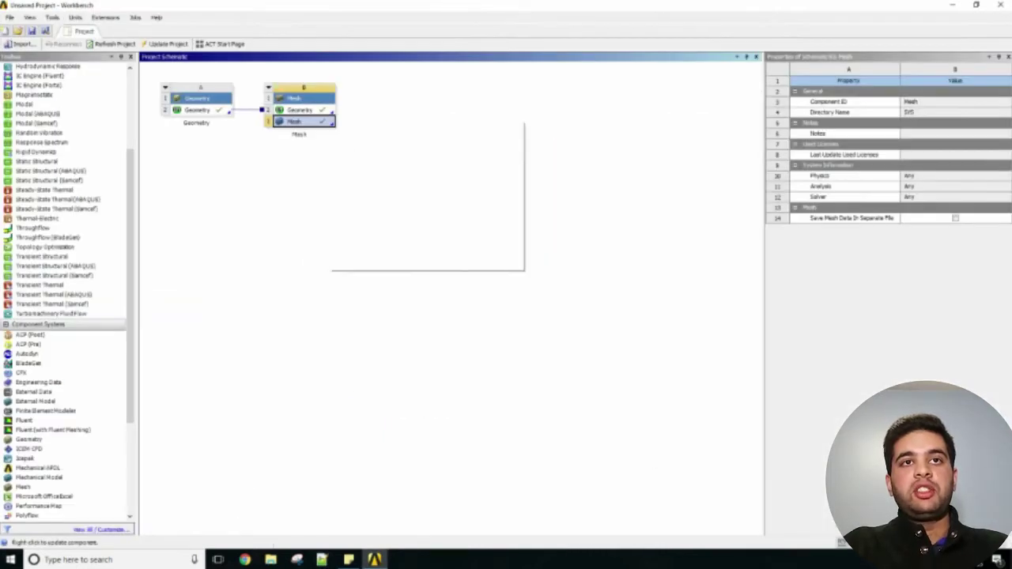
# Switch to Workbench, transfer the mesh data to a new Fluent system and open its Setup.
pyautogui.moveTo(375, 153)
pyautogui.click(471, 188)
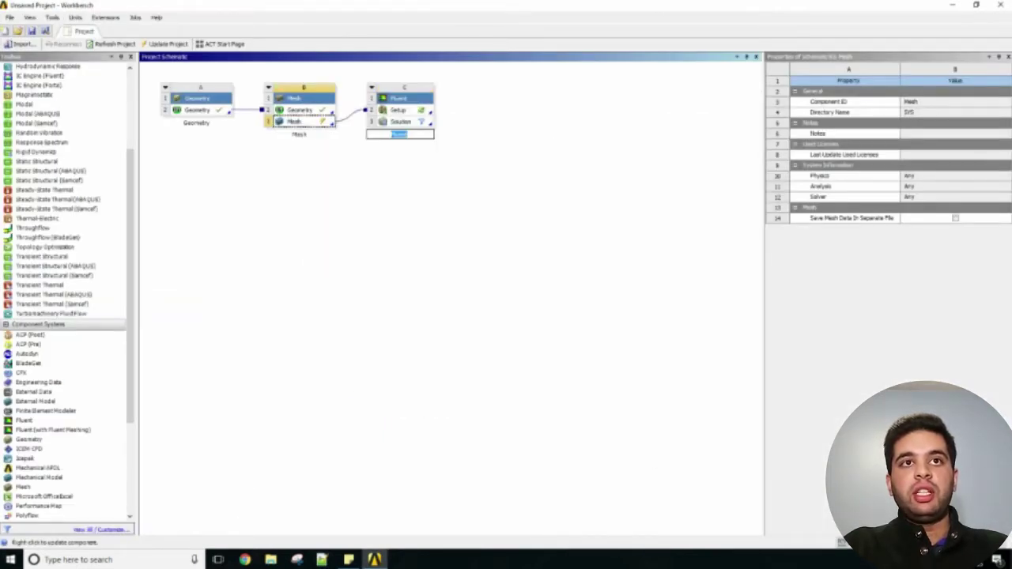
pyautogui.doubleClick(416, 112)
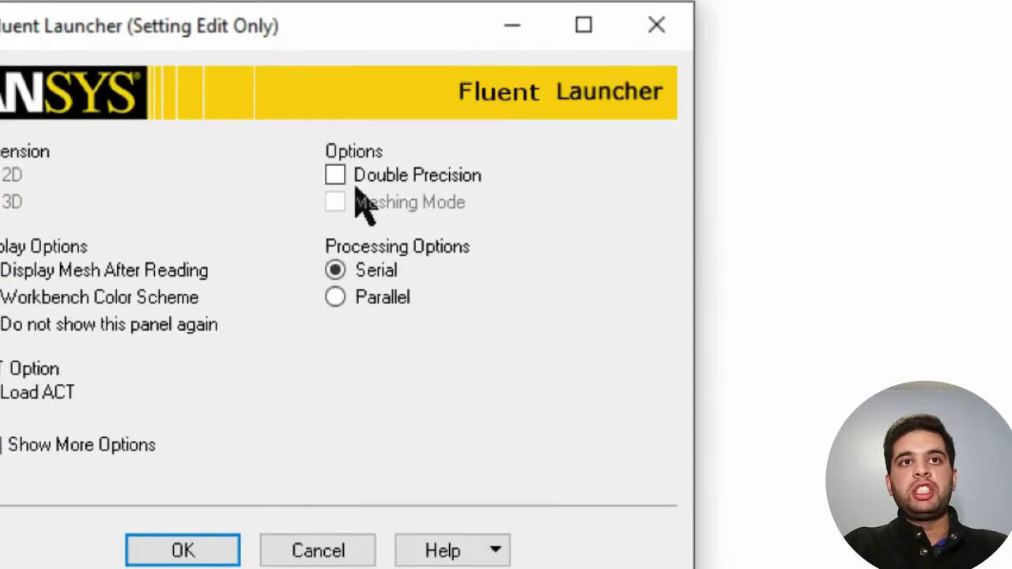
# Launch Fluent in double precision with 2 parallel processes on the local machine and set the solver type to Density-Based.
pyautogui.click(399, 229)
pyautogui.click(374, 299)
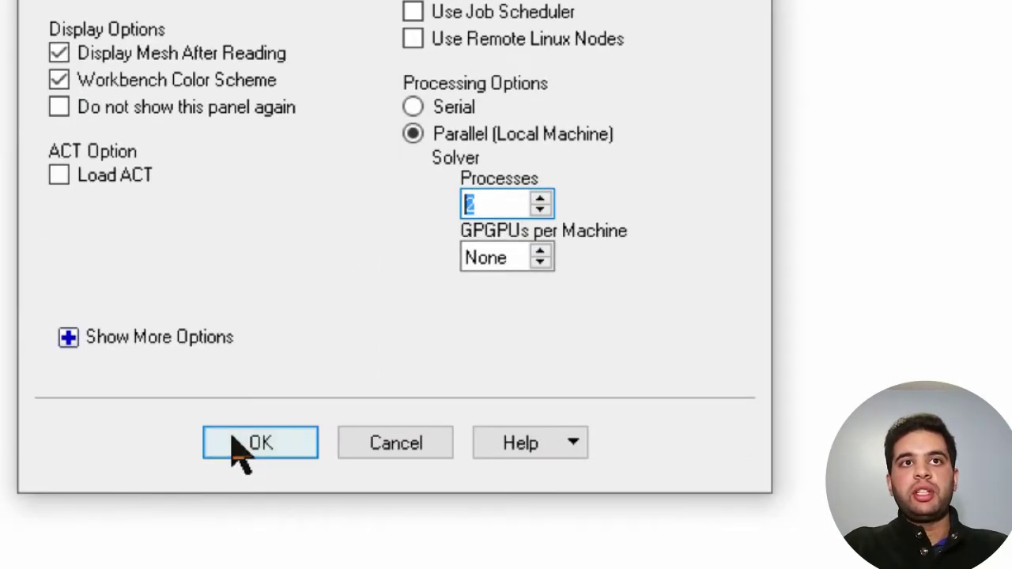
pyautogui.click(232, 437)
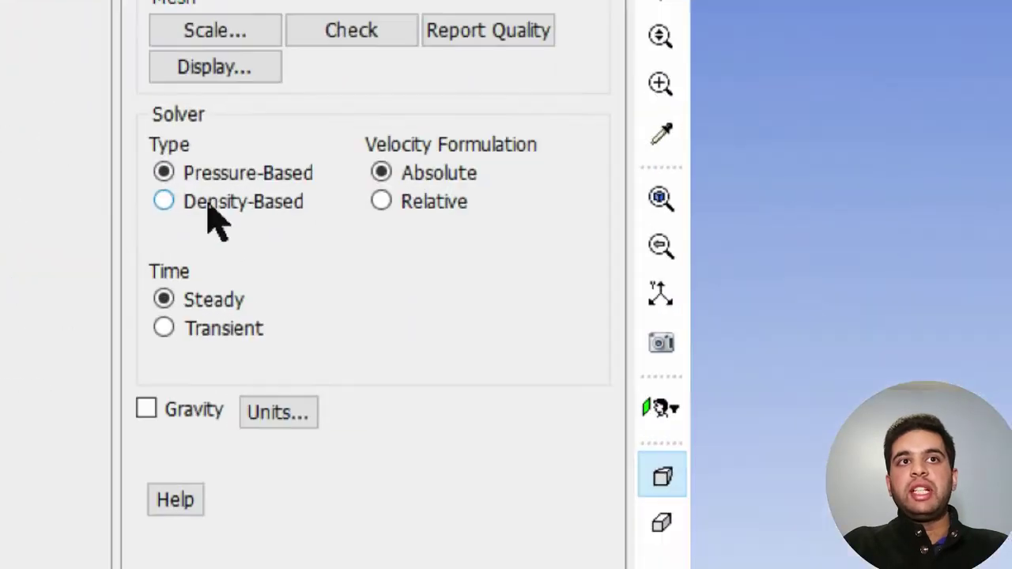
pyautogui.click(213, 202)
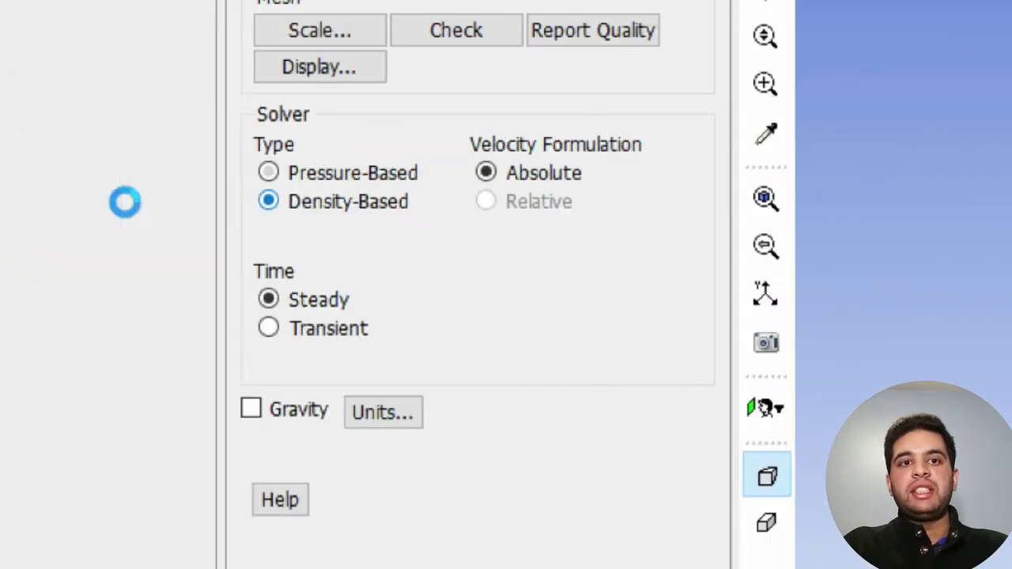
# Enable the energy equation and set the viscous model to Inviscid.
pyautogui.click(50, 135)
pyautogui.click(171, 218)
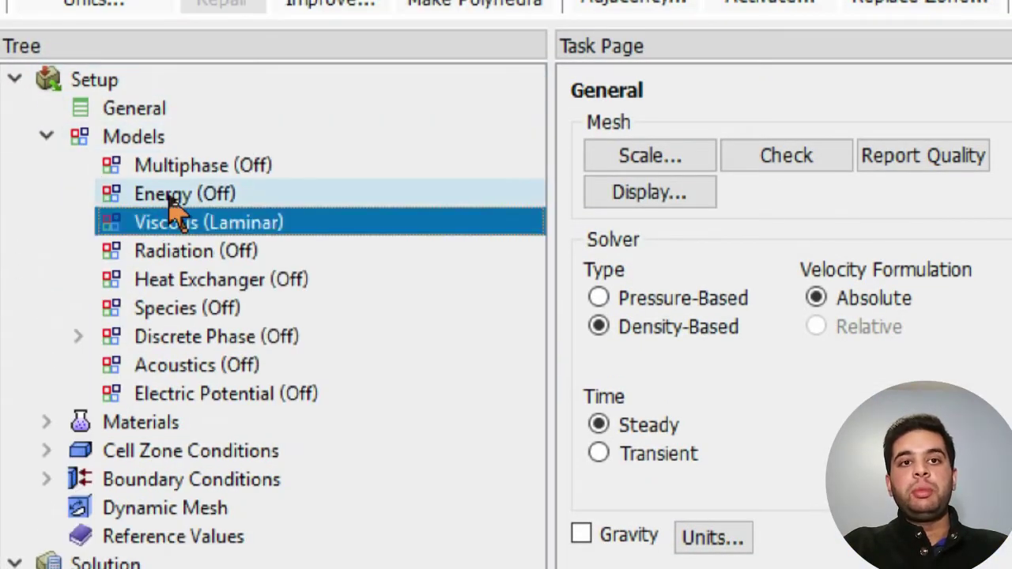
pyautogui.doubleClick(170, 197)
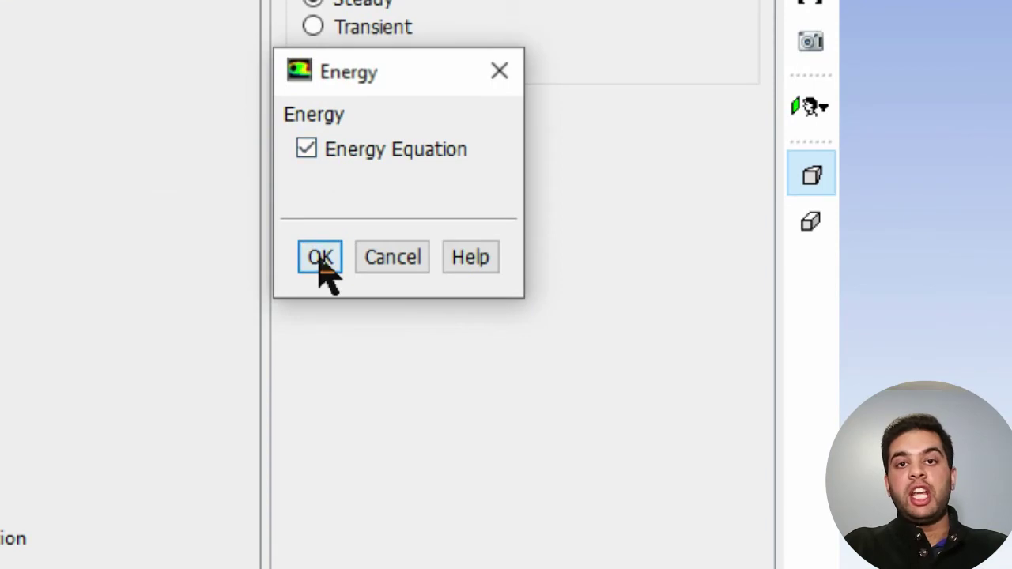
pyautogui.click(320, 258)
pyautogui.click(212, 66)
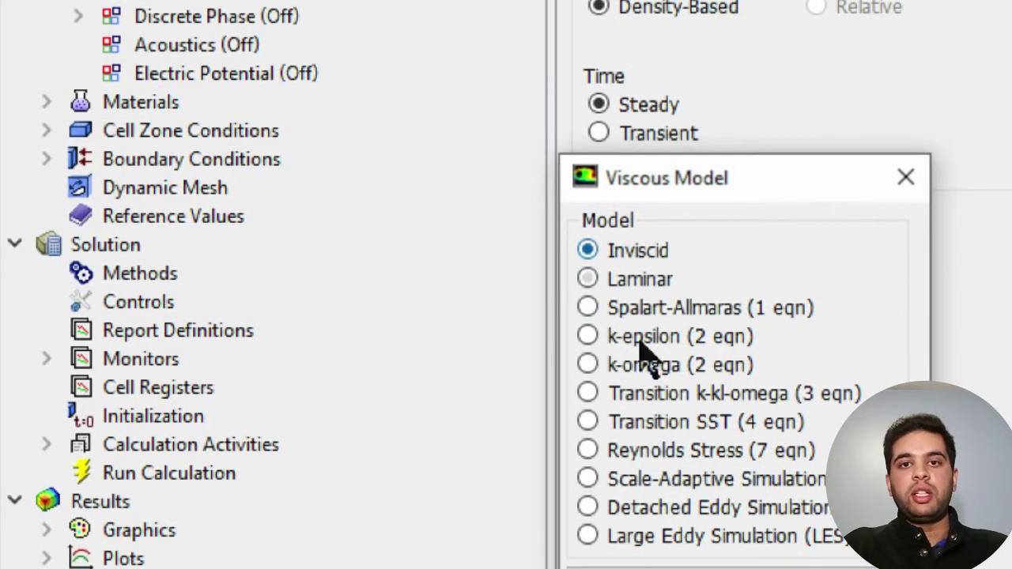
pyautogui.click(666, 441)
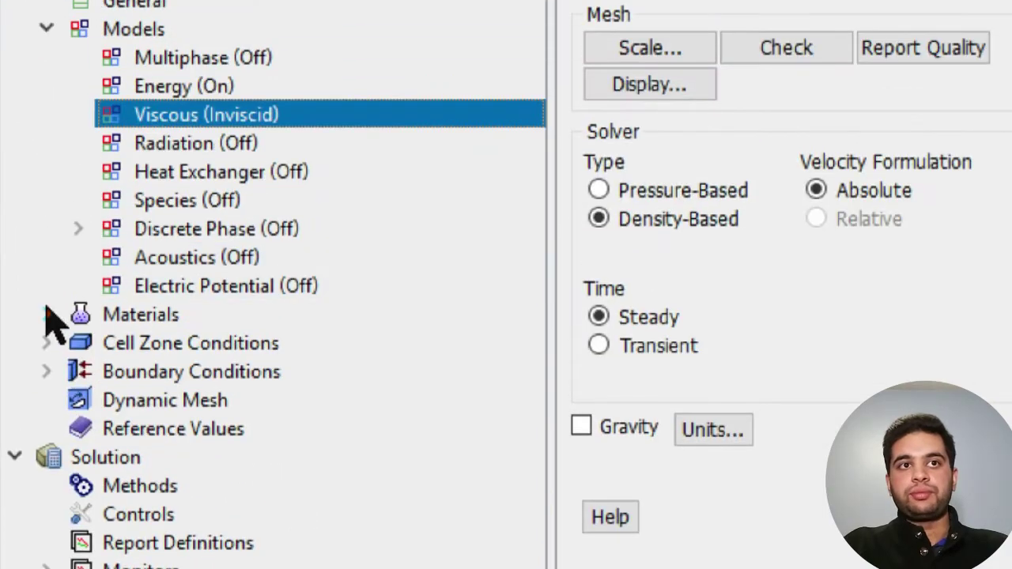
# Set the density of the fluid material air to ideal-gas and save the material change.
pyautogui.click(48, 317)
pyautogui.doubleClick(103, 346)
pyautogui.doubleClick(159, 371)
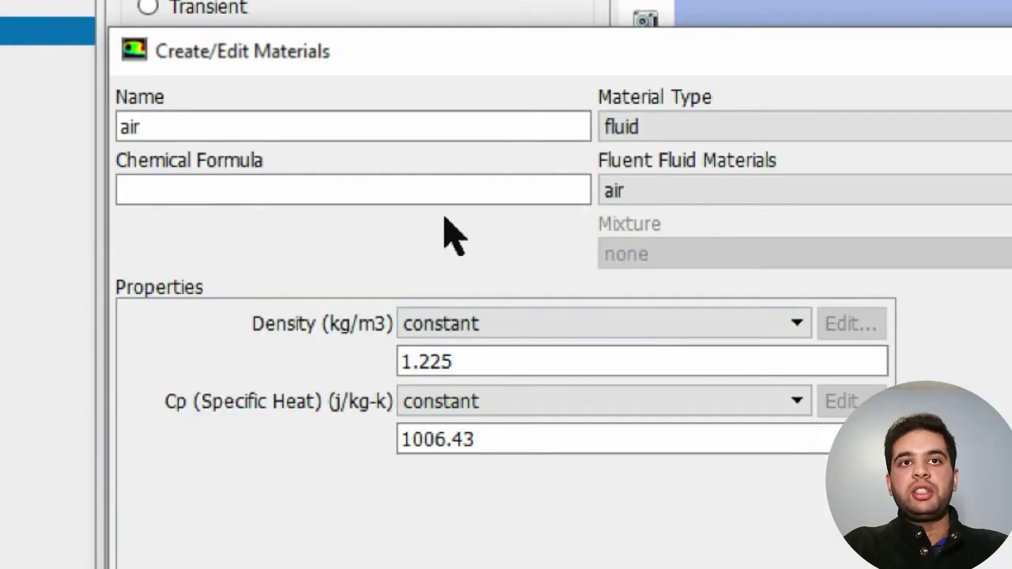
pyautogui.click(530, 341)
pyautogui.click(527, 371)
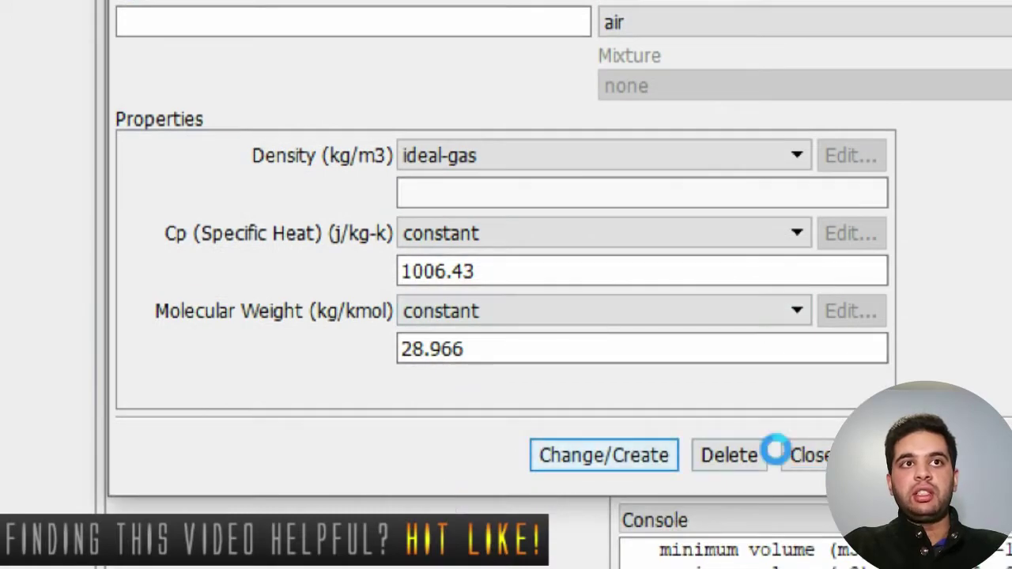
pyautogui.click(779, 451)
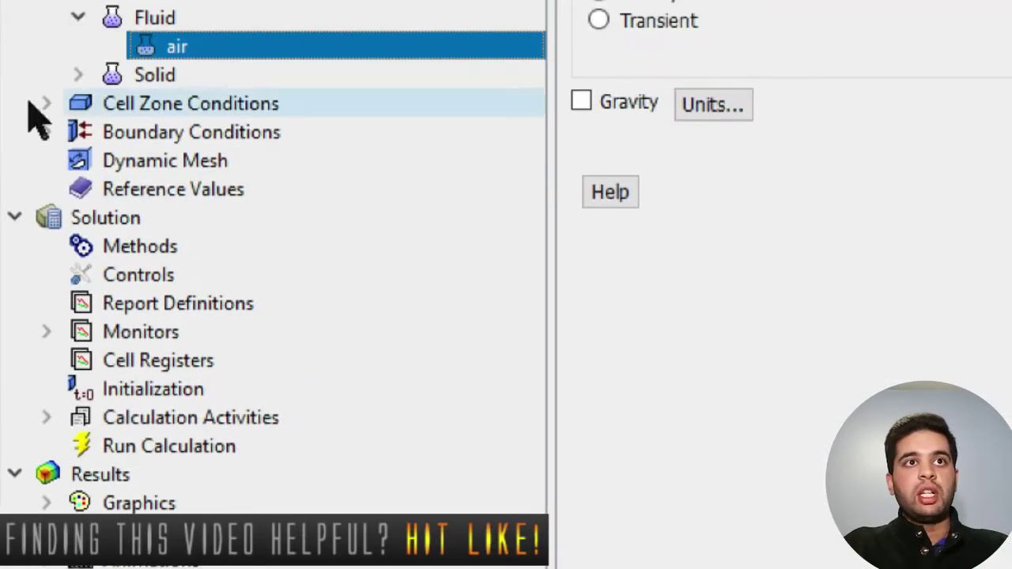
# Change the inlet zone's boundary type from velocity-inlet to pressure-inlet.
pyautogui.doubleClick(246, 133)
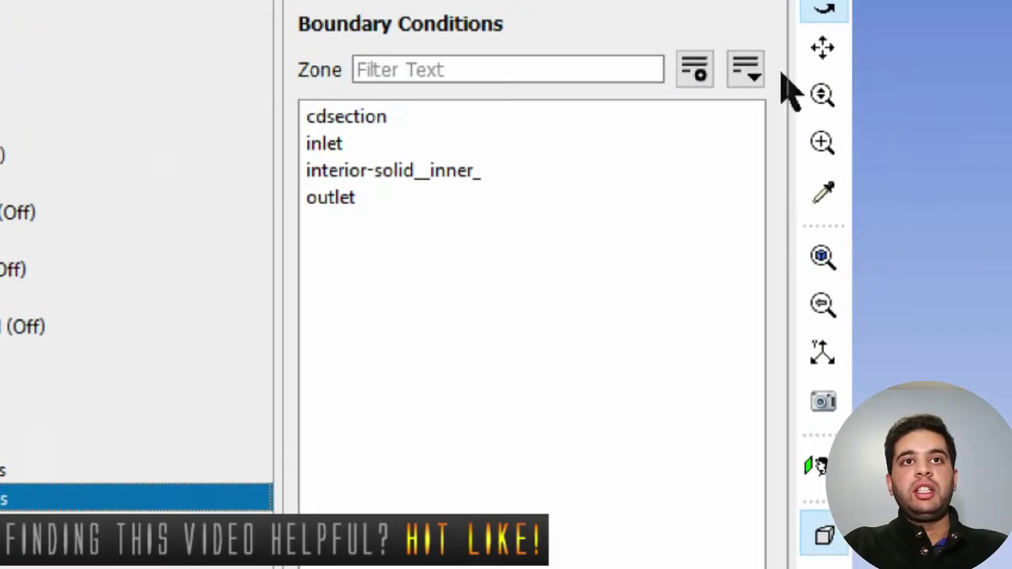
pyautogui.click(601, 130)
pyautogui.click(599, 118)
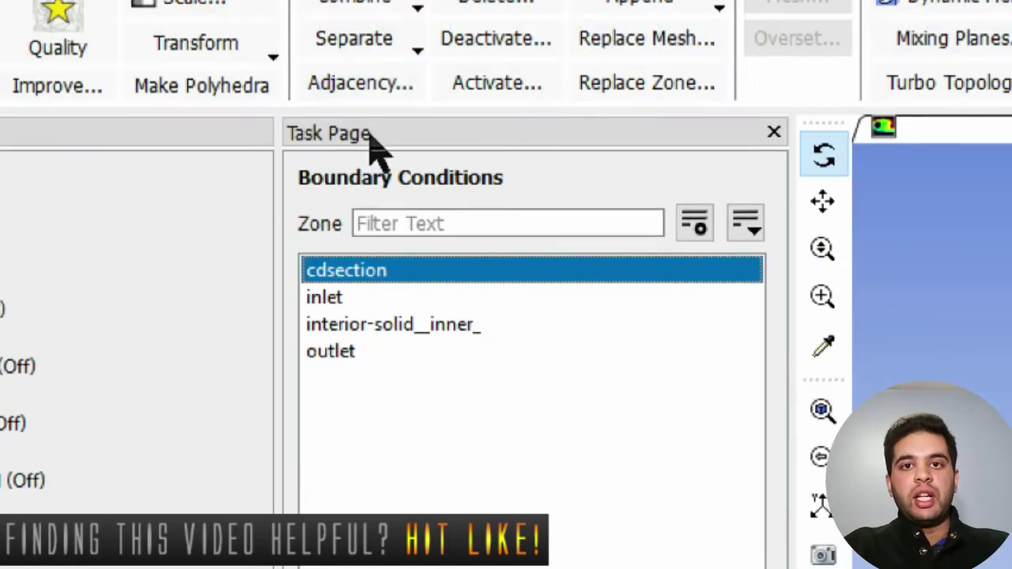
pyautogui.click(391, 102)
pyautogui.click(587, 438)
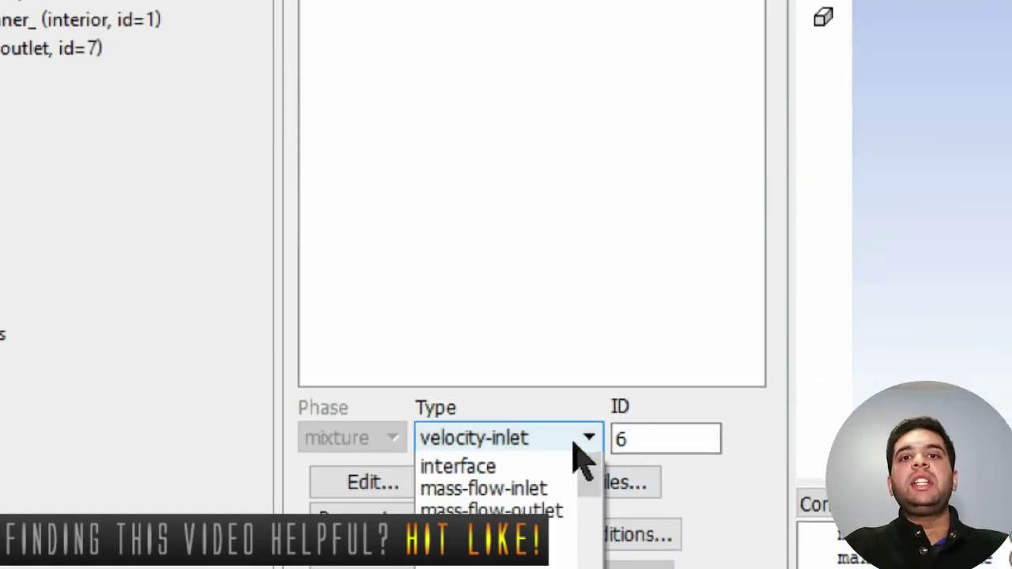
pyautogui.click(554, 460)
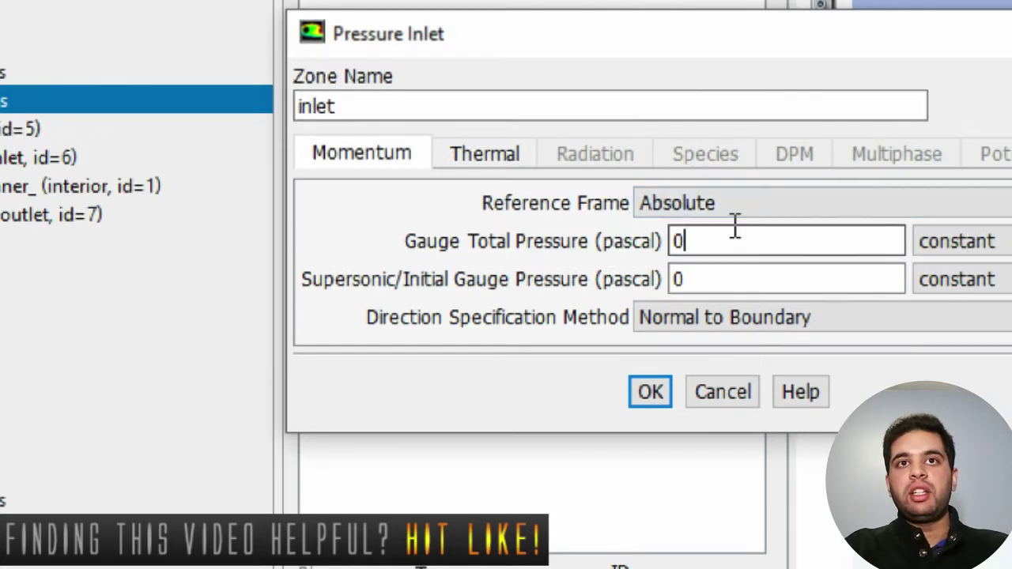
# Set the inlet's gauge total pressure to 160000 Pa and supersonic/initial gauge pressure to 158900 Pa, and define its total temperature.
pyautogui.write('60000')
pyautogui.doubleClick(704, 277)
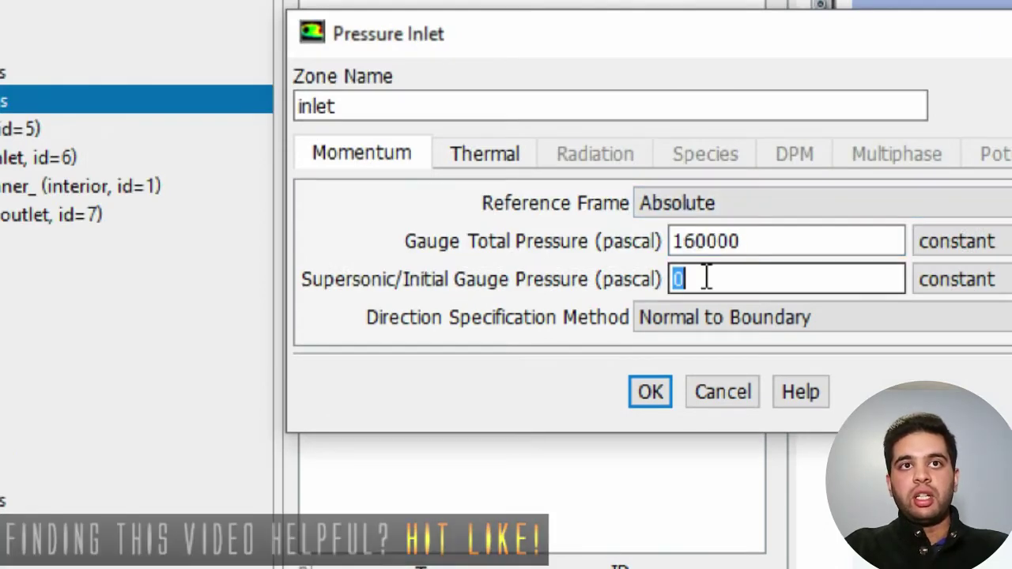
pyautogui.write('158900')
pyautogui.click(486, 159)
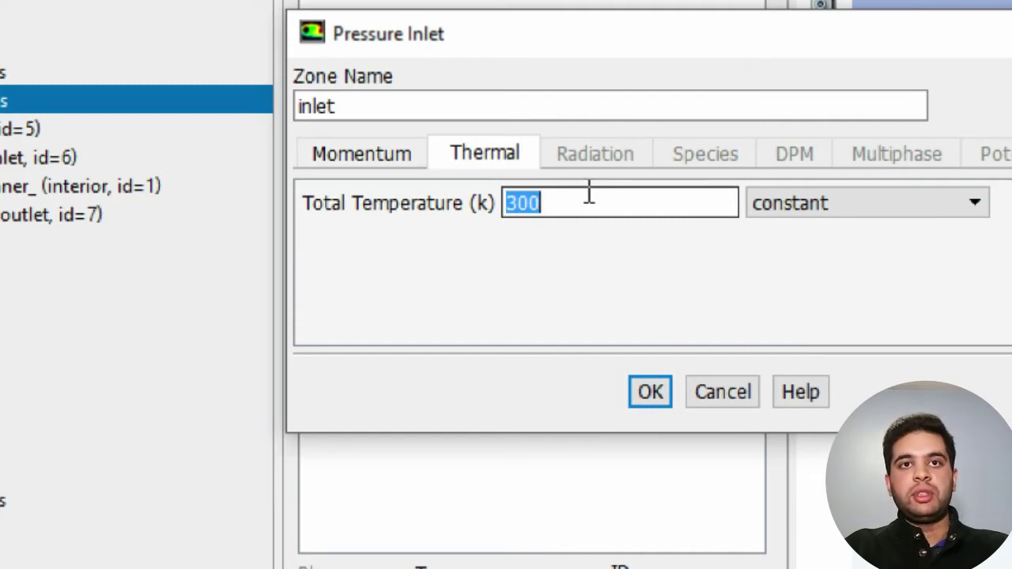
pyautogui.click(381, 150)
pyautogui.click(650, 393)
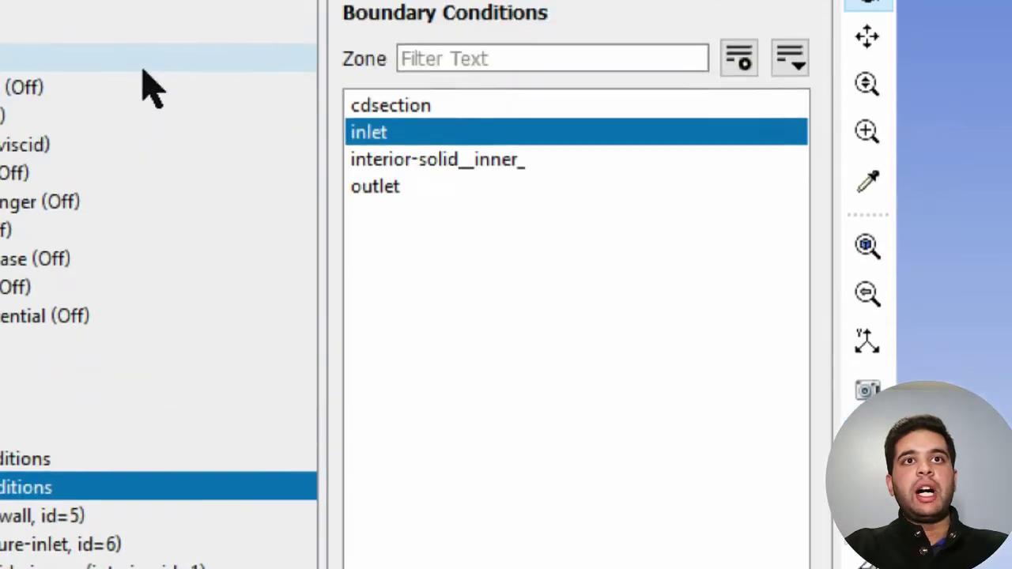
# Define the outlet zone as a pressure-outlet with its gauge pressure and thermal conditions.
pyautogui.click(372, 167)
pyautogui.click(379, 196)
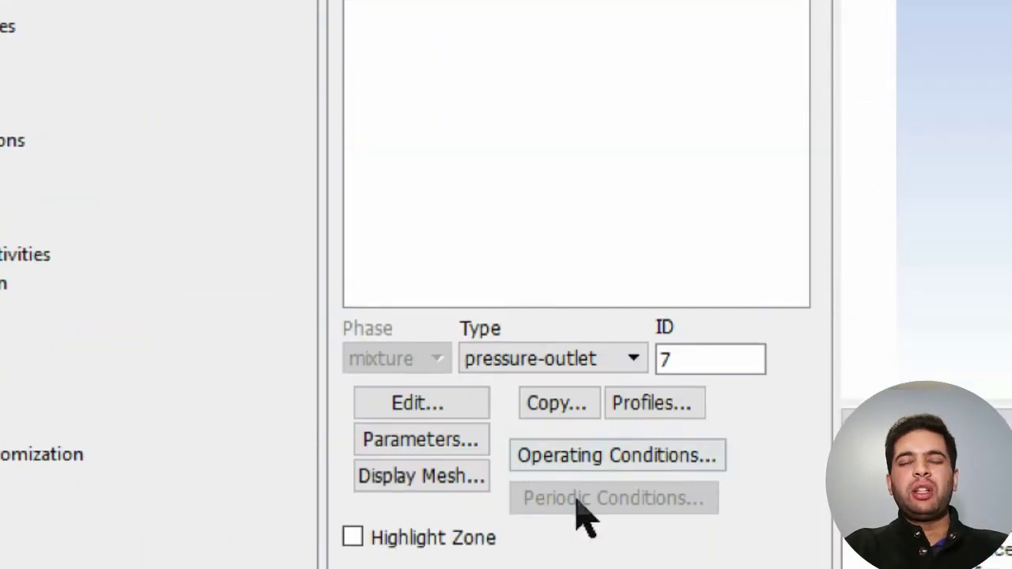
pyautogui.click(606, 361)
pyautogui.click(581, 496)
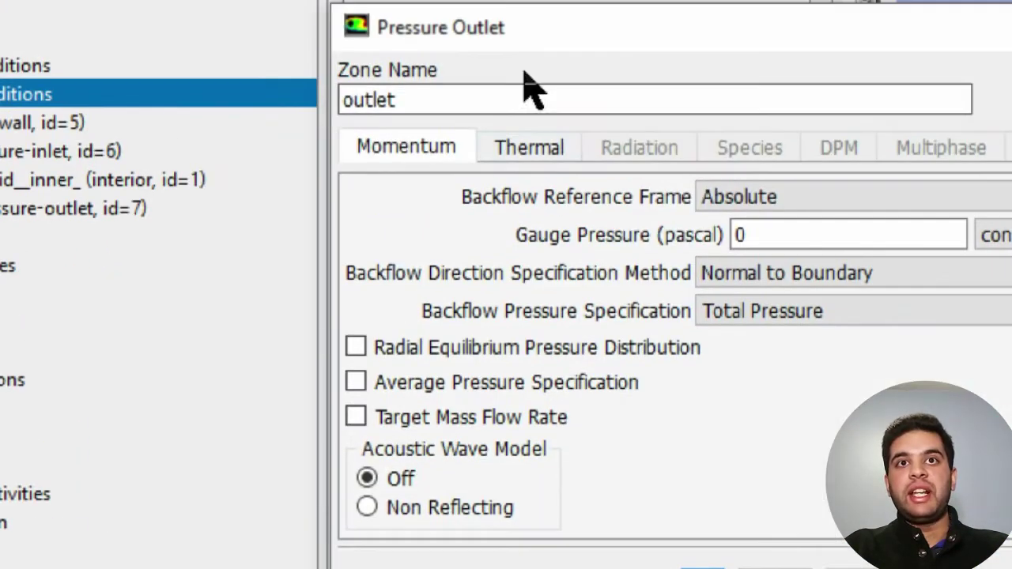
pyautogui.moveTo(738, 243); pyautogui.dragTo(771, 245)
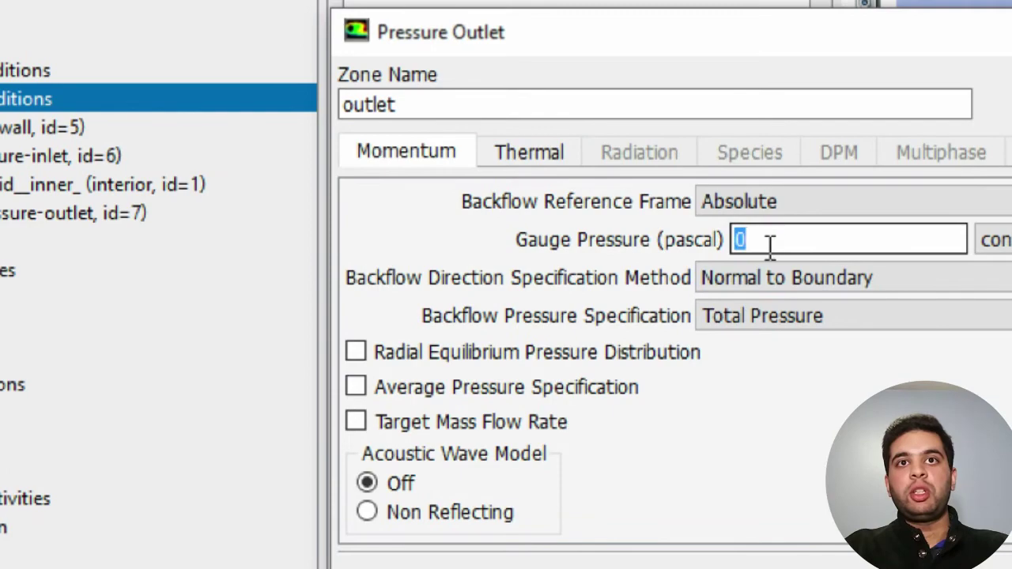
pyautogui.click(506, 152)
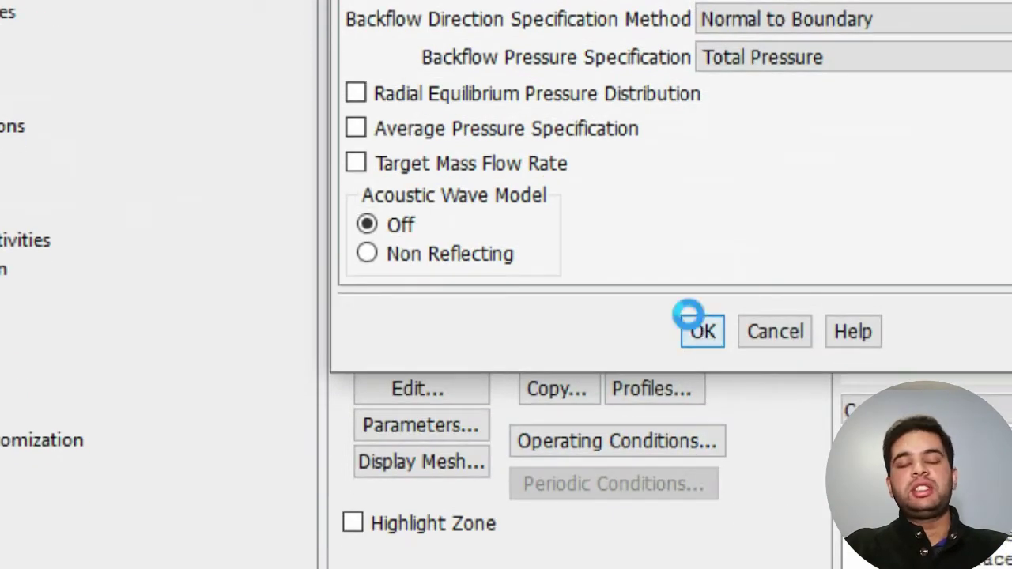
pyautogui.click(696, 328)
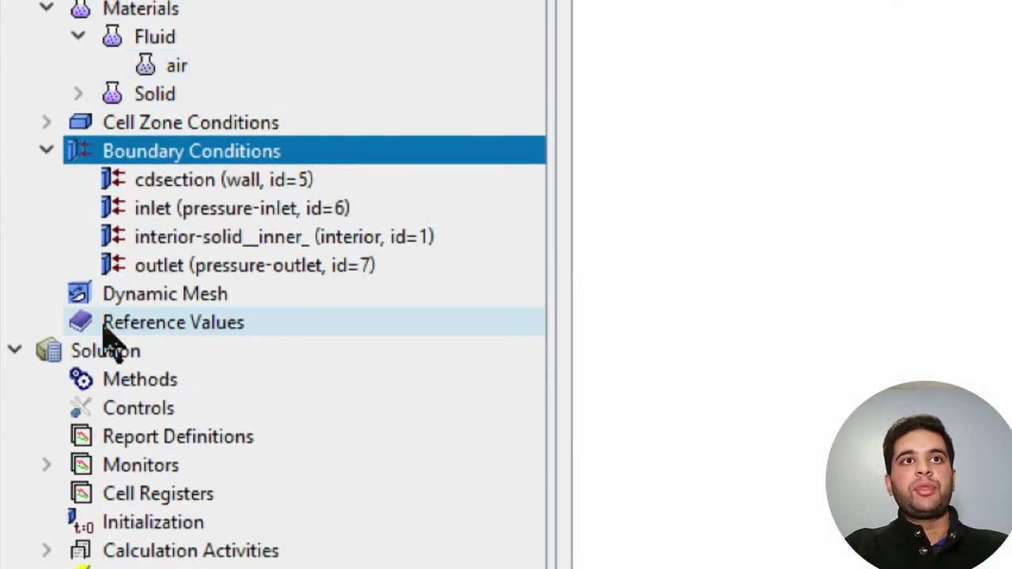
# Compute the reference values from the inlet zone.
pyautogui.click(105, 328)
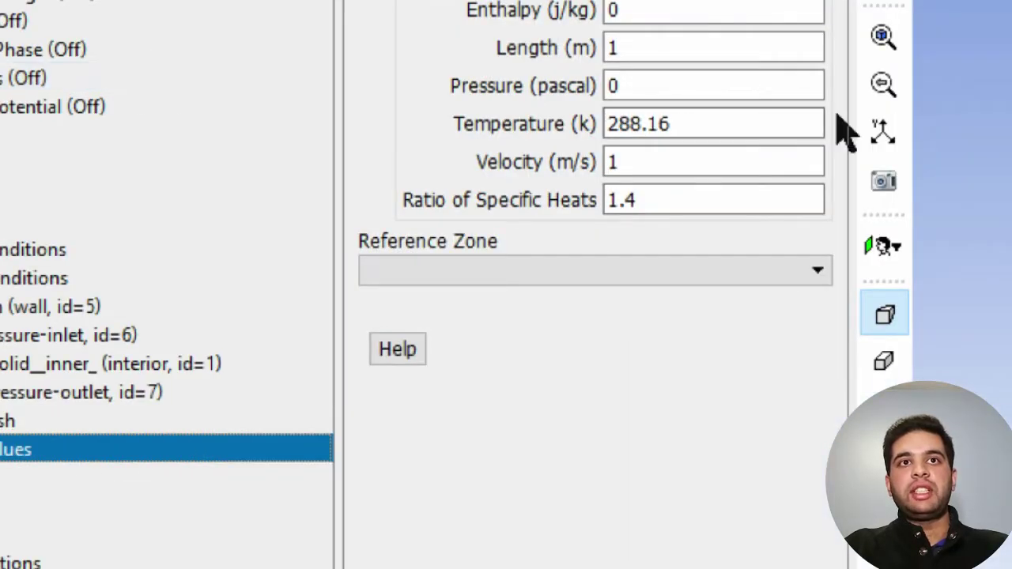
pyautogui.click(817, 93)
pyautogui.click(411, 140)
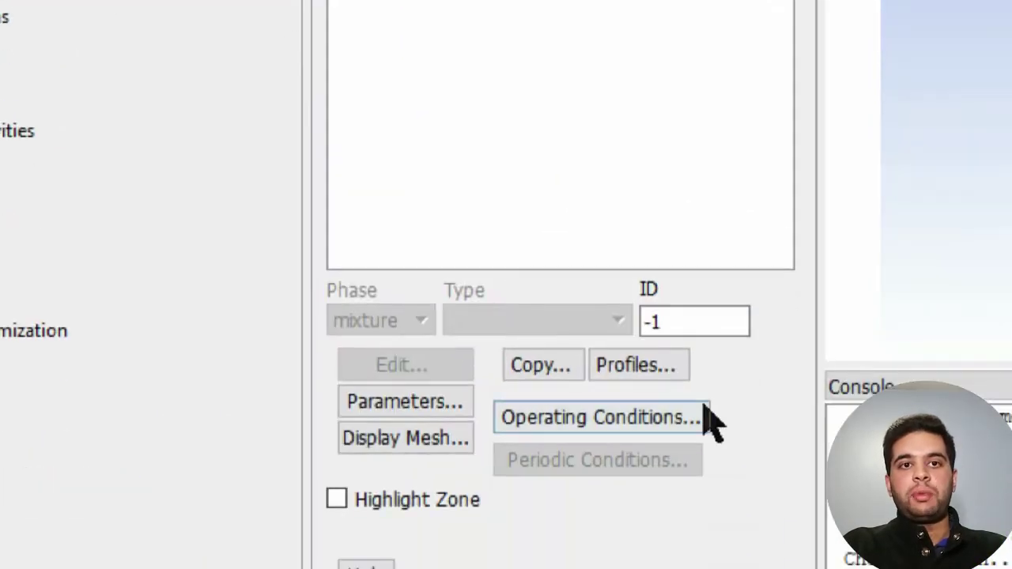
# Set the operating pressure to 0 Pa in the operating conditions.
pyautogui.click(687, 407)
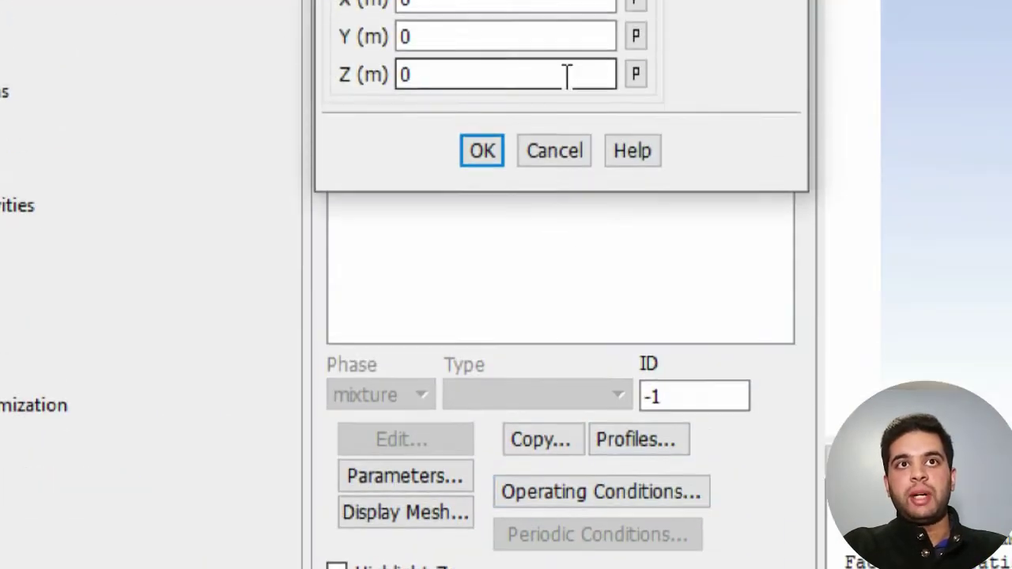
pyautogui.write('0')
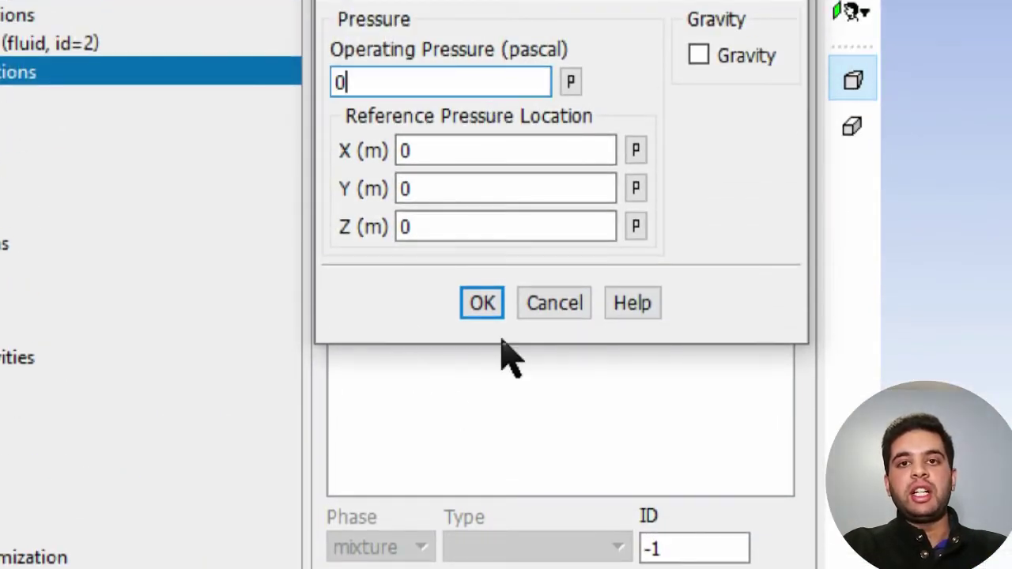
pyautogui.click(484, 301)
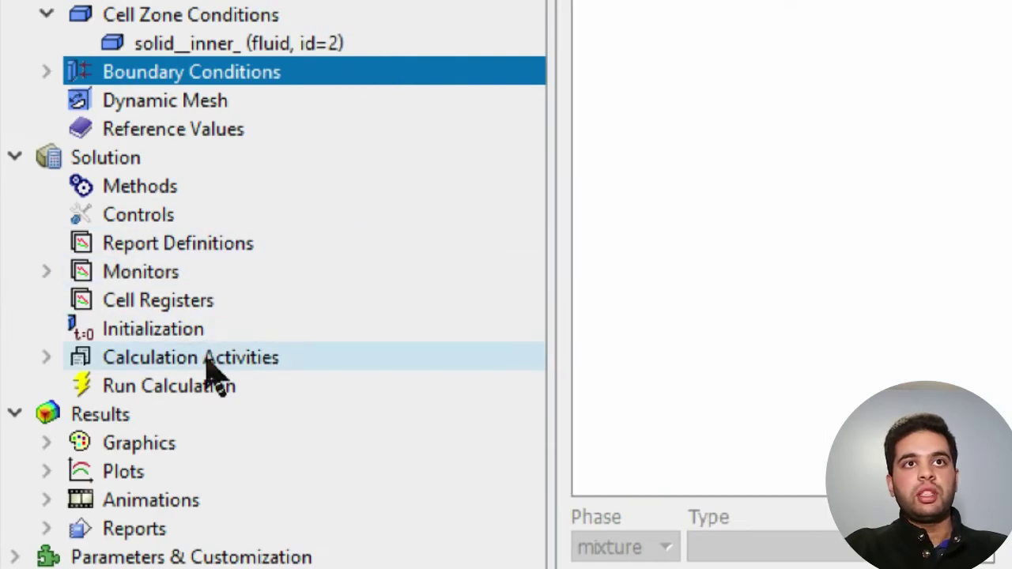
# Recompute the reference values from the inlet with the new operating pressure.
pyautogui.click(209, 129)
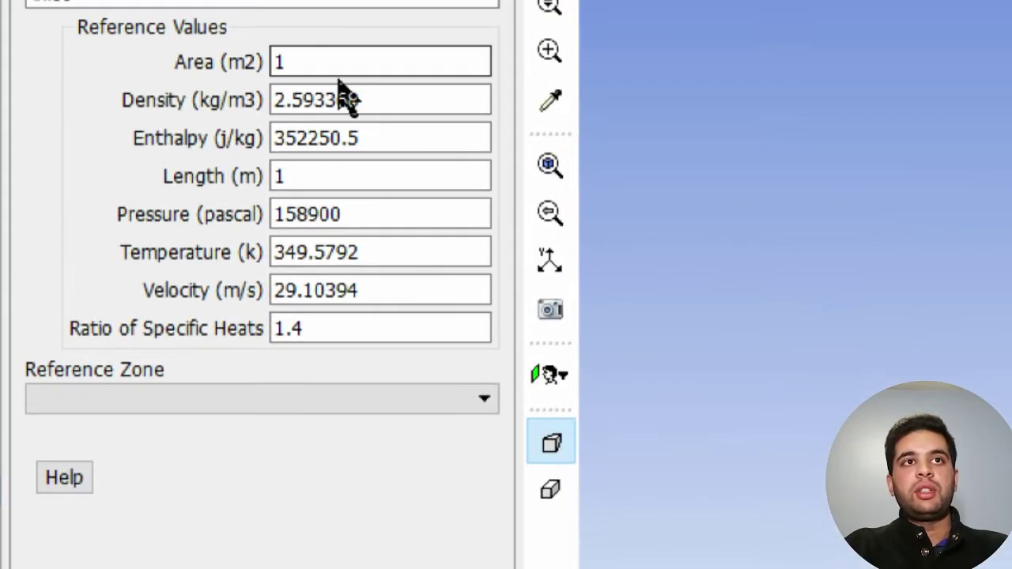
pyautogui.click(484, 72)
pyautogui.click(474, 122)
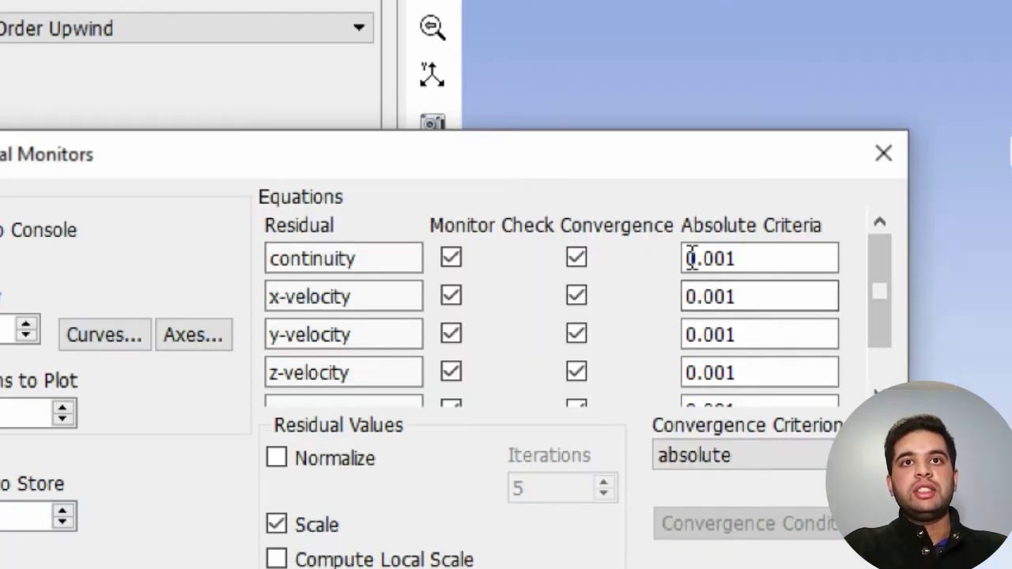
# Set the absolute convergence criteria of the continuity, velocity and energy residuals to 0.00001.
pyautogui.click(696, 259)
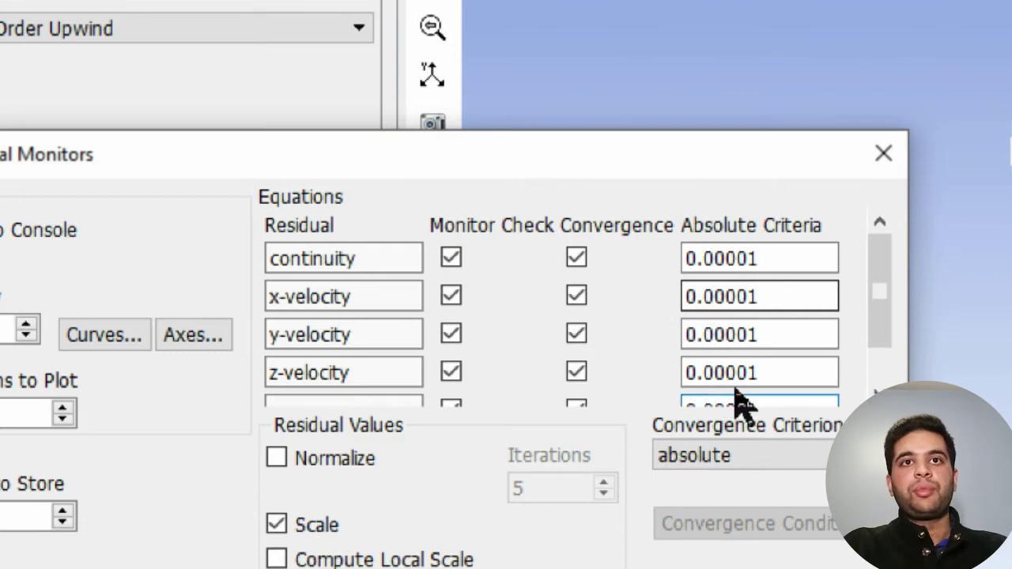
pyautogui.moveTo(878, 316); pyautogui.dragTo(875, 358)
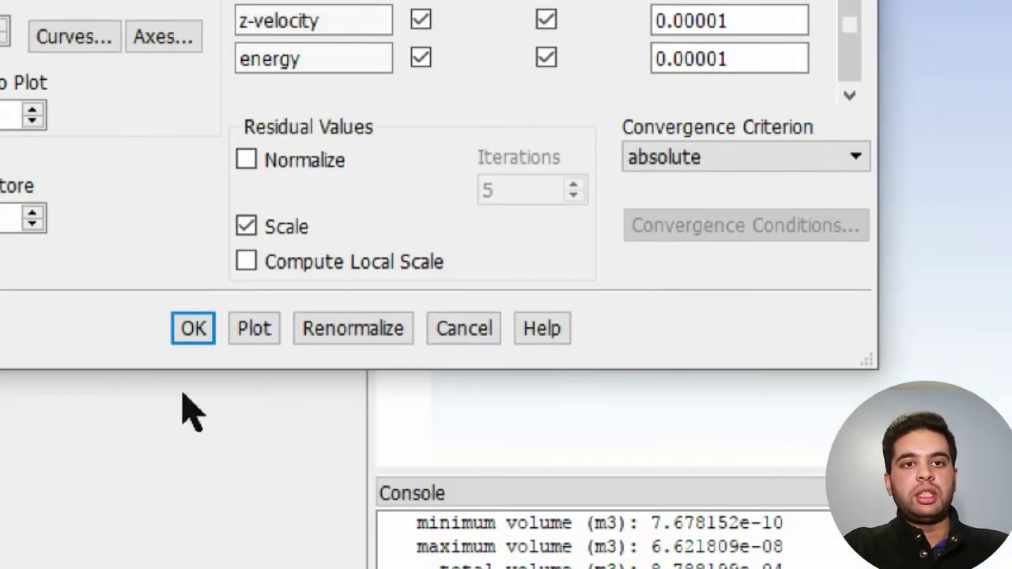
pyautogui.click(193, 328)
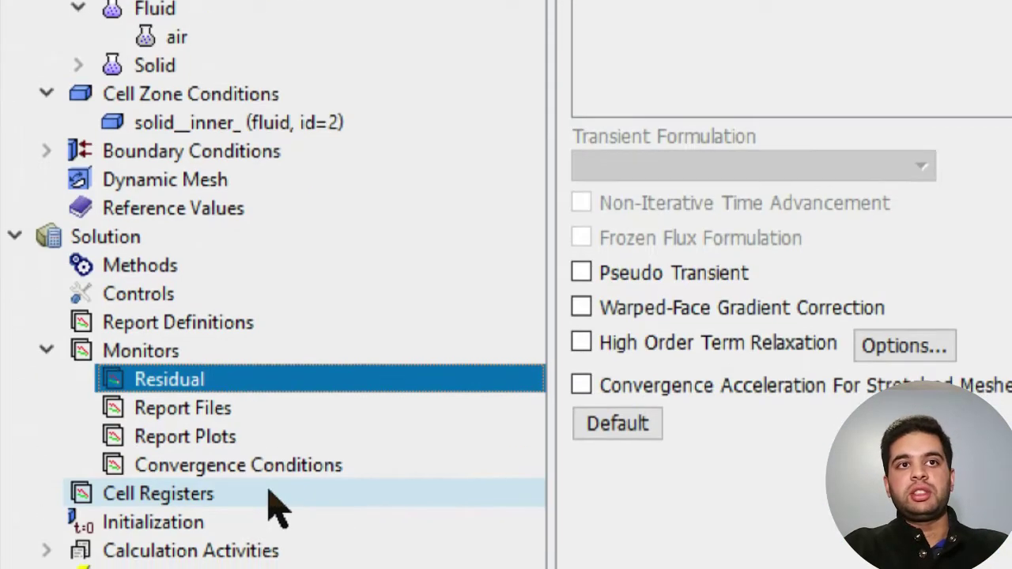
# Initialize the solution using Standard Initialization with the values computed from the inlet.
pyautogui.click(249, 524)
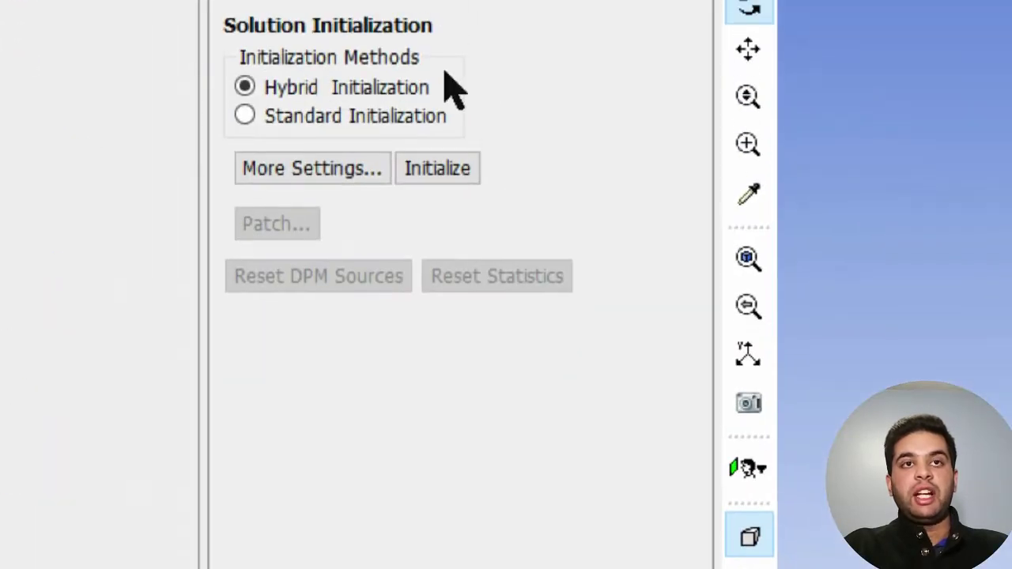
pyautogui.click(293, 111)
pyautogui.click(589, 189)
pyautogui.click(585, 212)
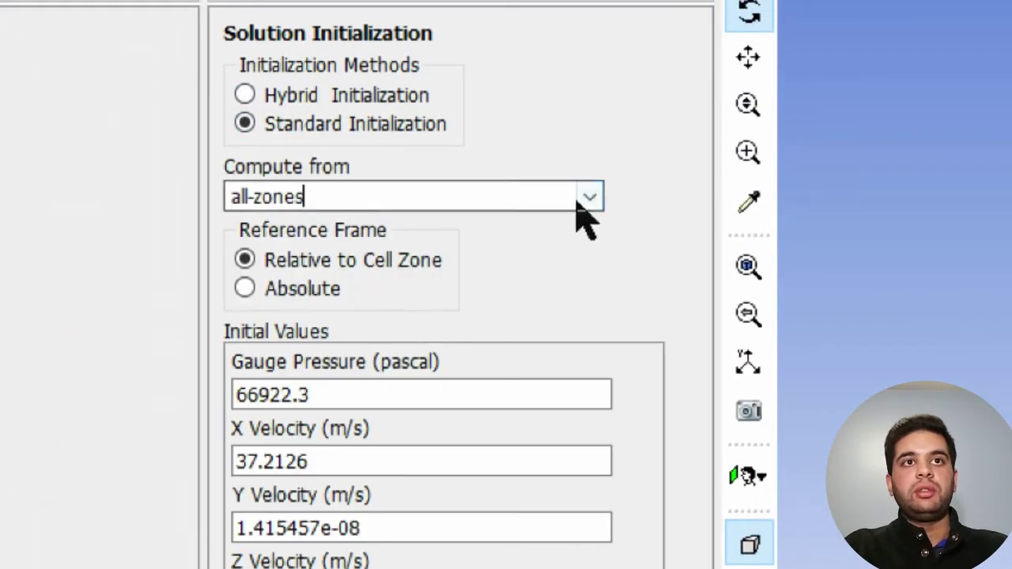
pyautogui.click(590, 196)
pyautogui.click(566, 267)
pyautogui.click(590, 196)
pyautogui.click(566, 244)
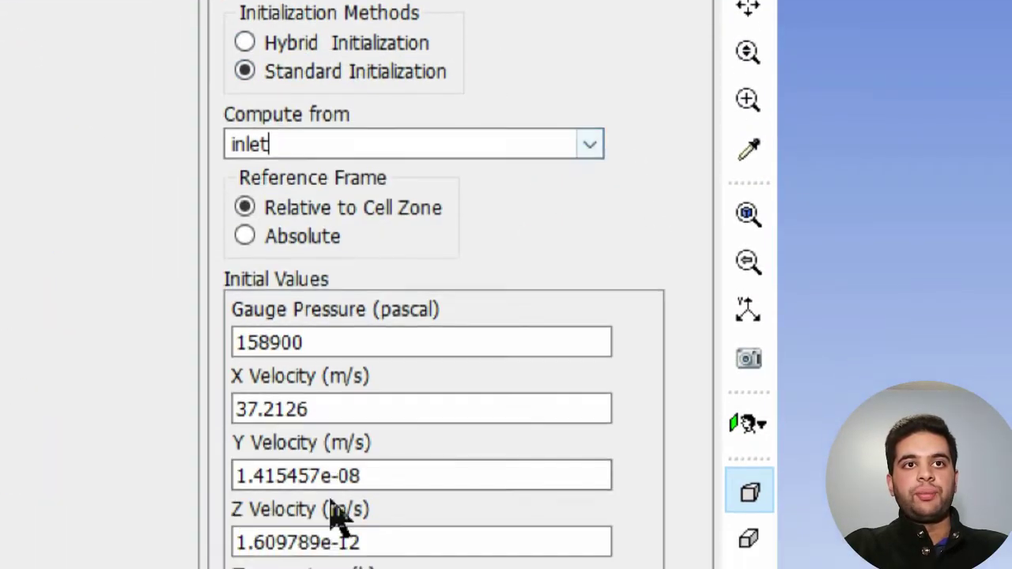
pyautogui.click(281, 511)
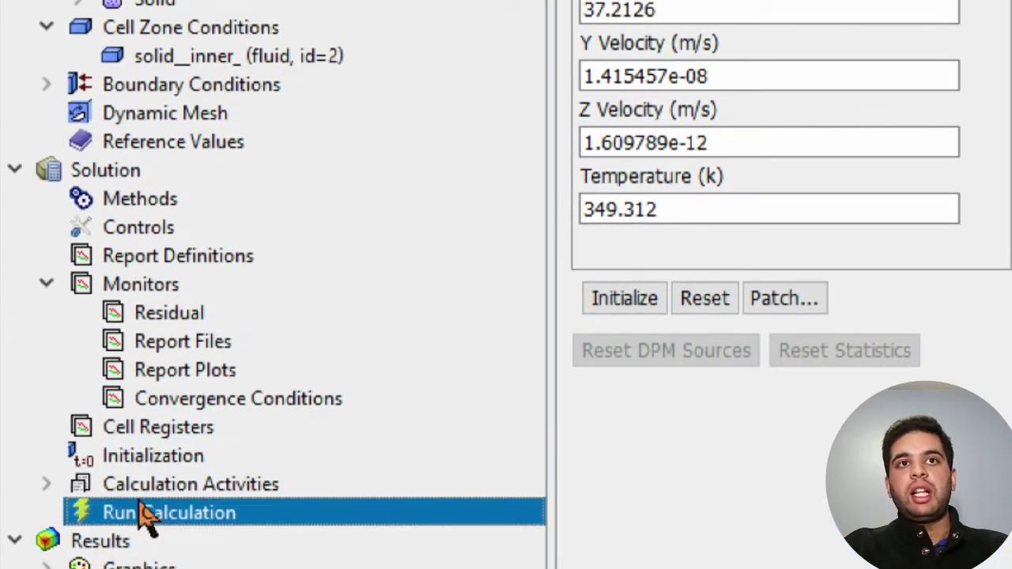
# Run the calculation with 600 iterations.
pyautogui.click(140, 513)
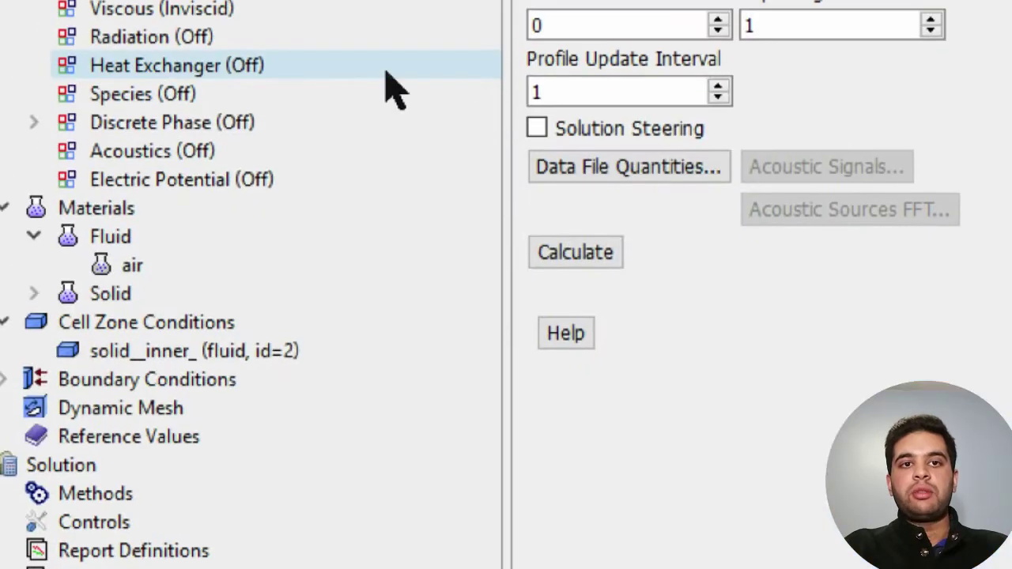
pyautogui.click(340, 333)
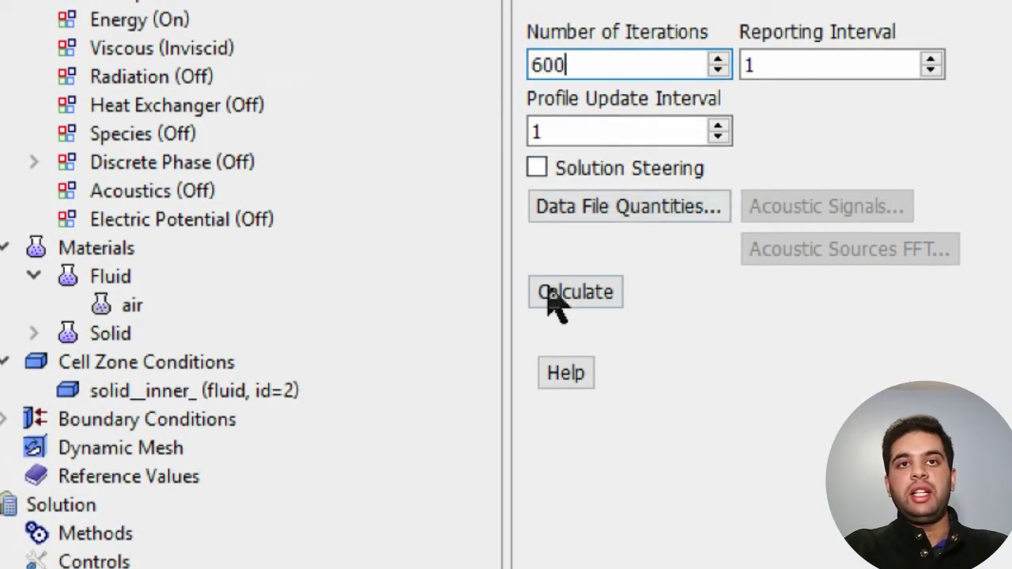
pyautogui.click(576, 292)
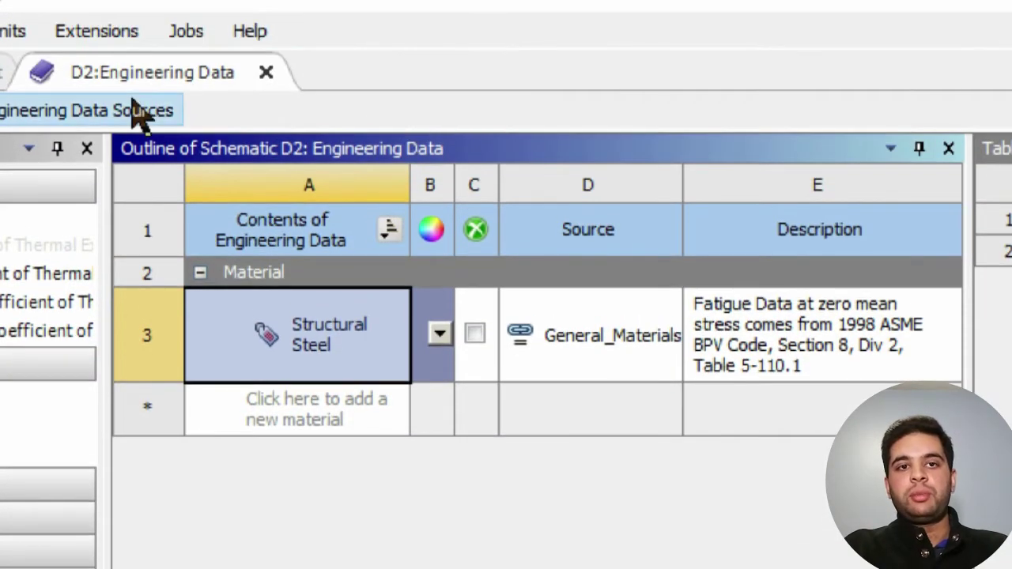
# Review the materials offered in the General Materials data source and close the Static Structural system's Engineering Data.
pyautogui.click(138, 111)
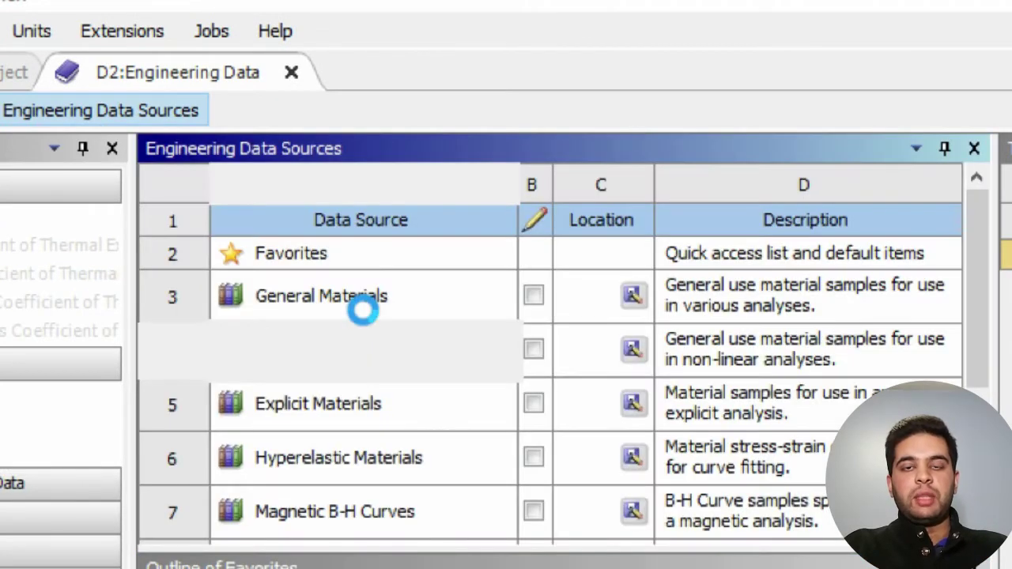
pyautogui.click(364, 297)
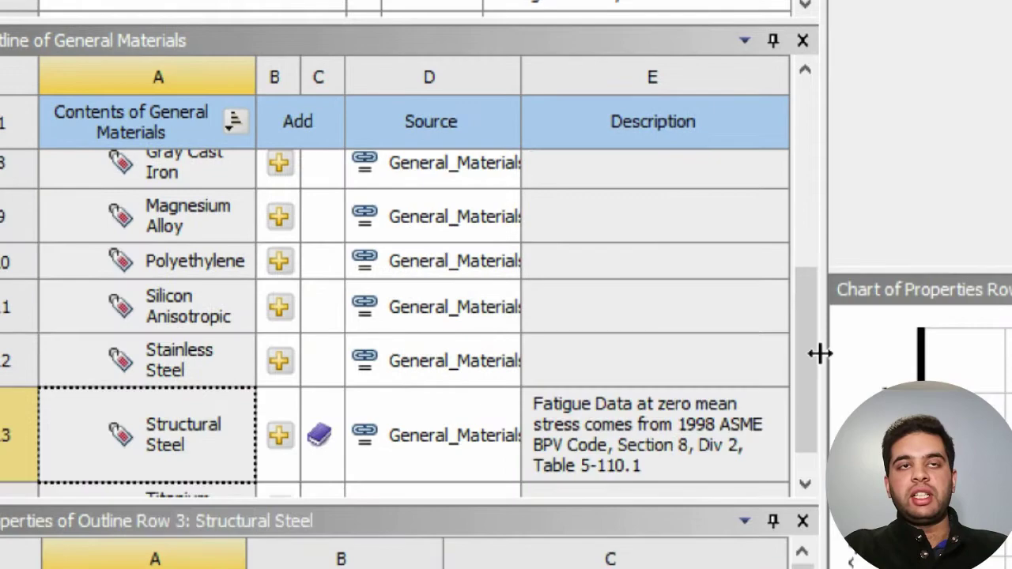
pyautogui.moveTo(814, 353); pyautogui.dragTo(817, 175)
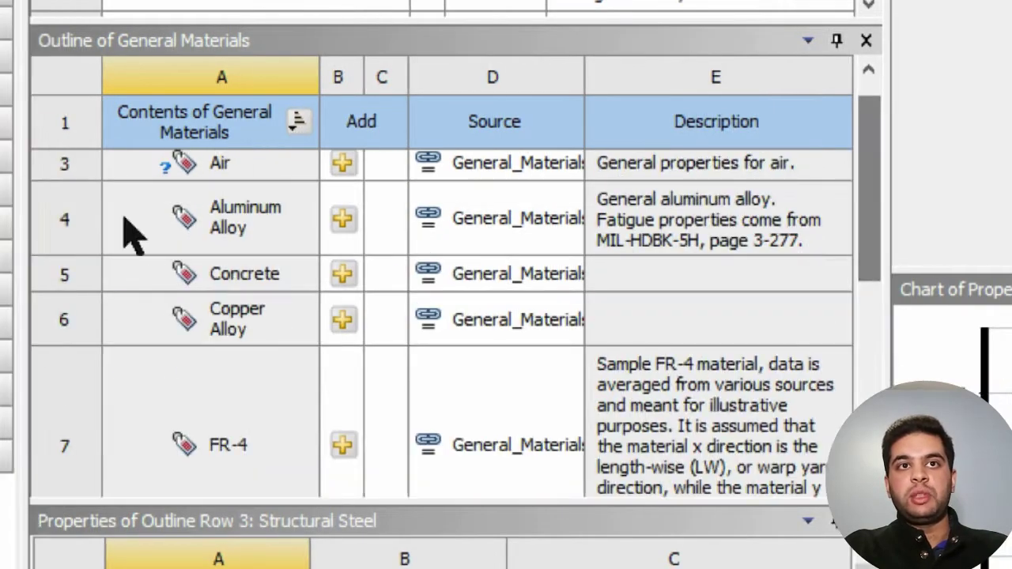
pyautogui.scroll(-5, 708, 293)
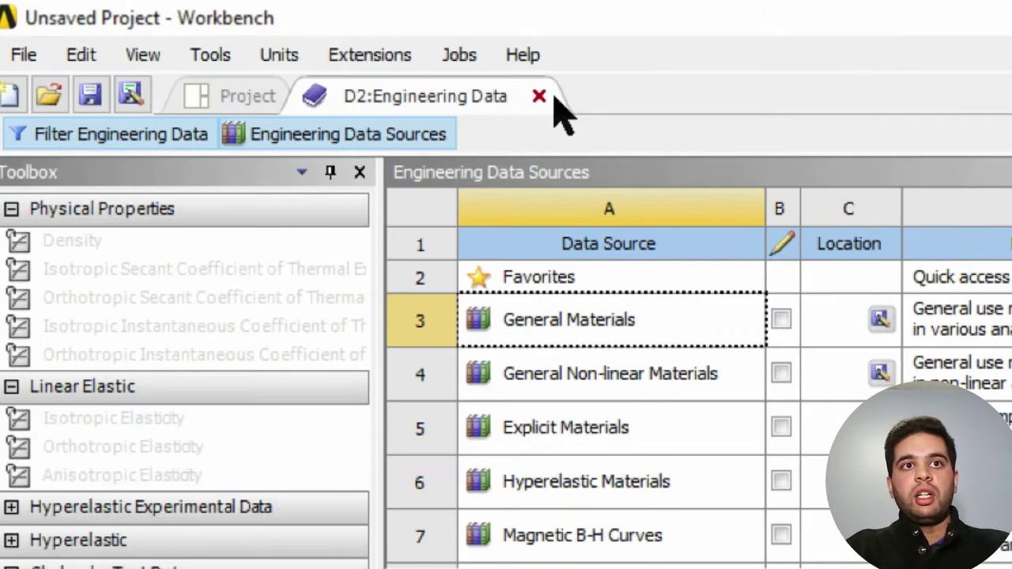
pyautogui.click(543, 95)
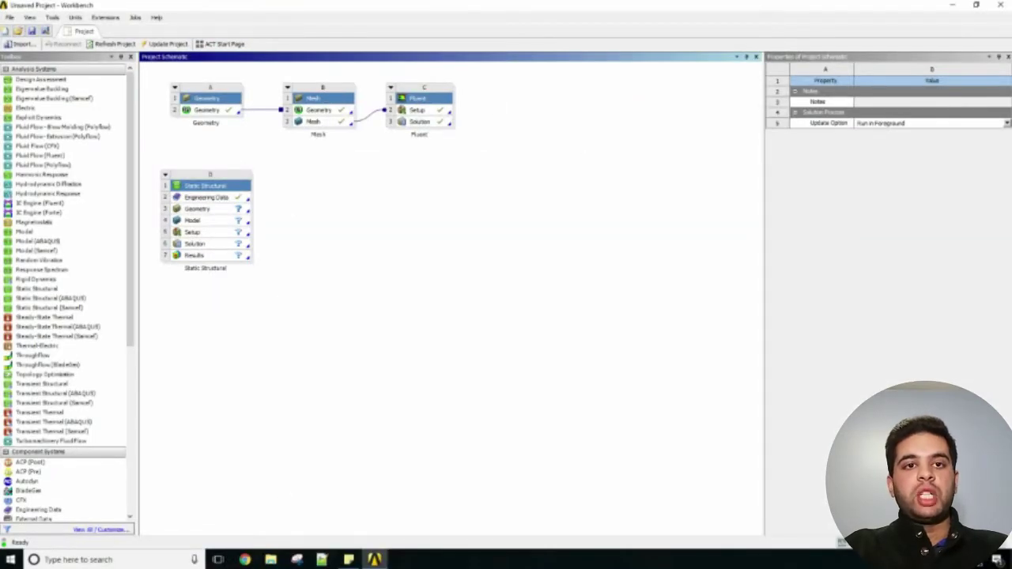
# Import NOZZLE_COMBO.SLDPRT as the geometry of the Static Structural system.
pyautogui.click(207, 198)
pyautogui.click(197, 209)
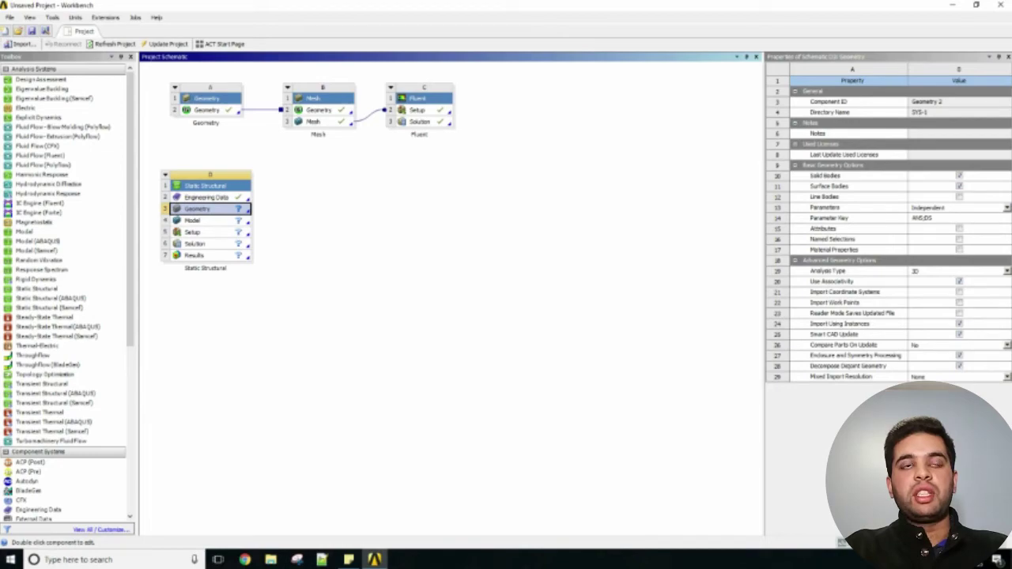
pyautogui.rightClick(227, 209)
pyautogui.moveTo(266, 239)
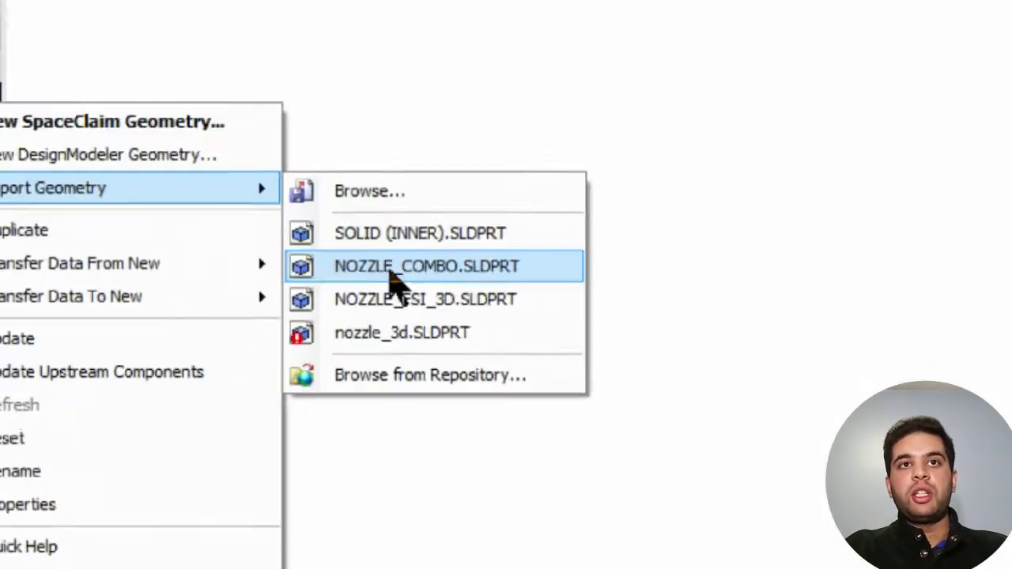
pyautogui.click(405, 276)
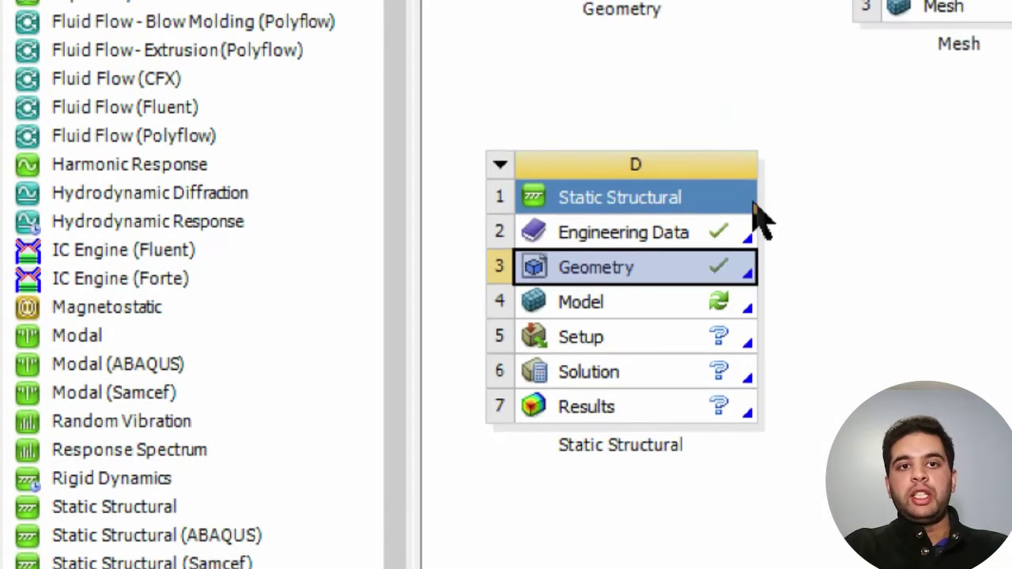
# Open the Static Structural geometry in DesignModeler and expand the imported part to reach the bodies of NOZZLE_COMBO.
pyautogui.rightClick(735, 270)
pyautogui.click(769, 323)
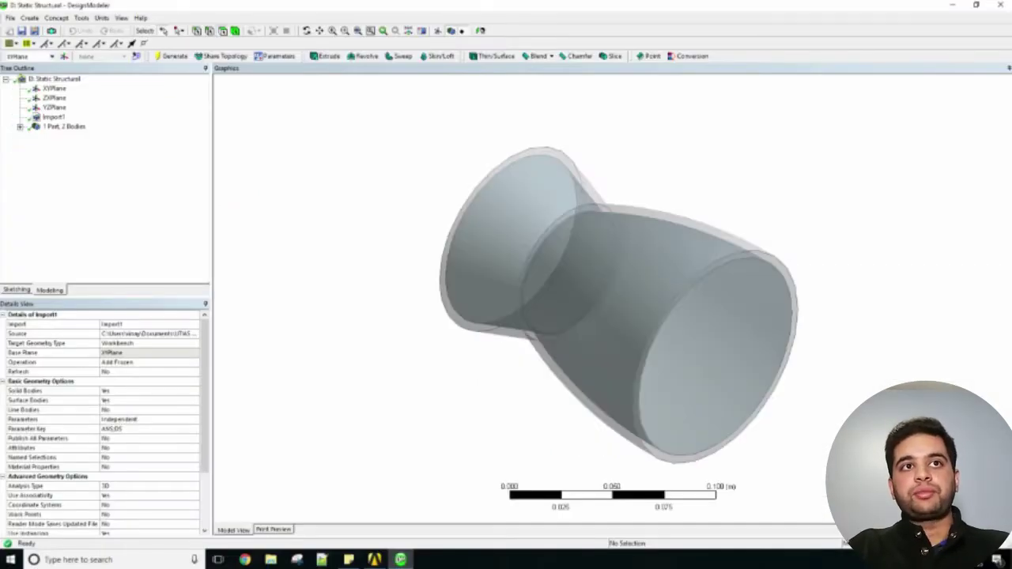
pyautogui.click(34, 136)
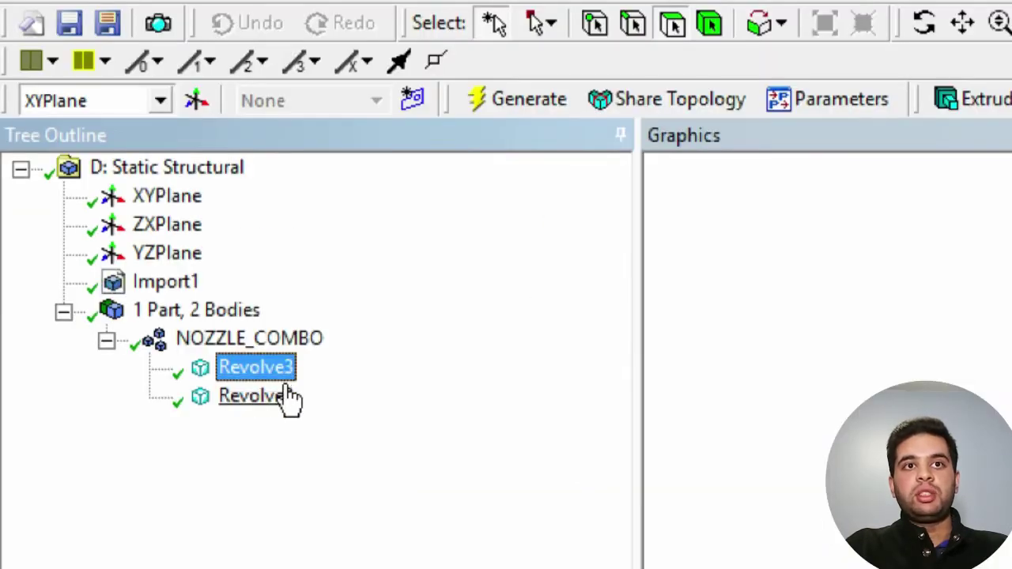
pyautogui.rightClick(273, 397)
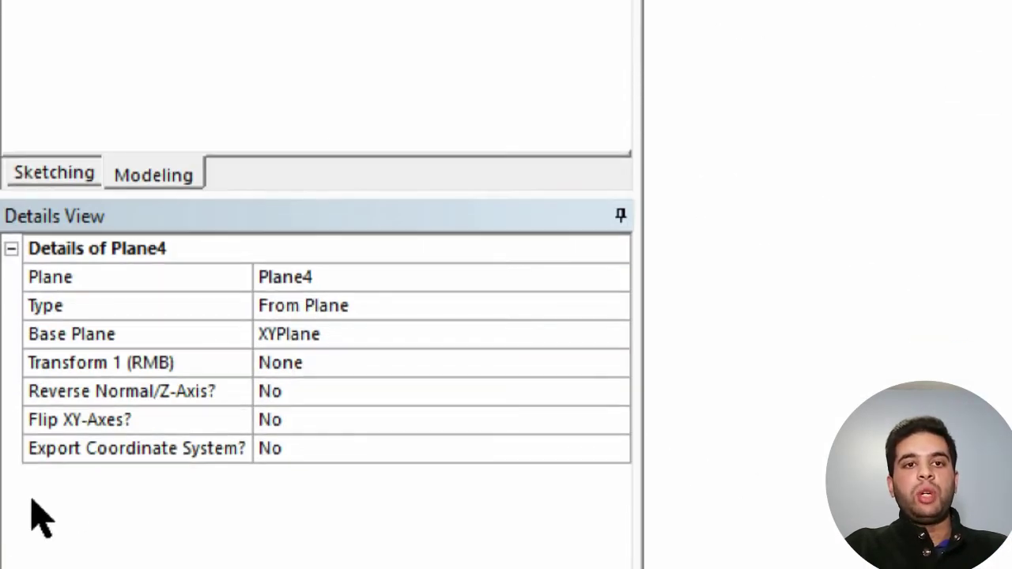
# Rename the new plane as Plane1 and set its base plane to YZPlane.
pyautogui.click(415, 273)
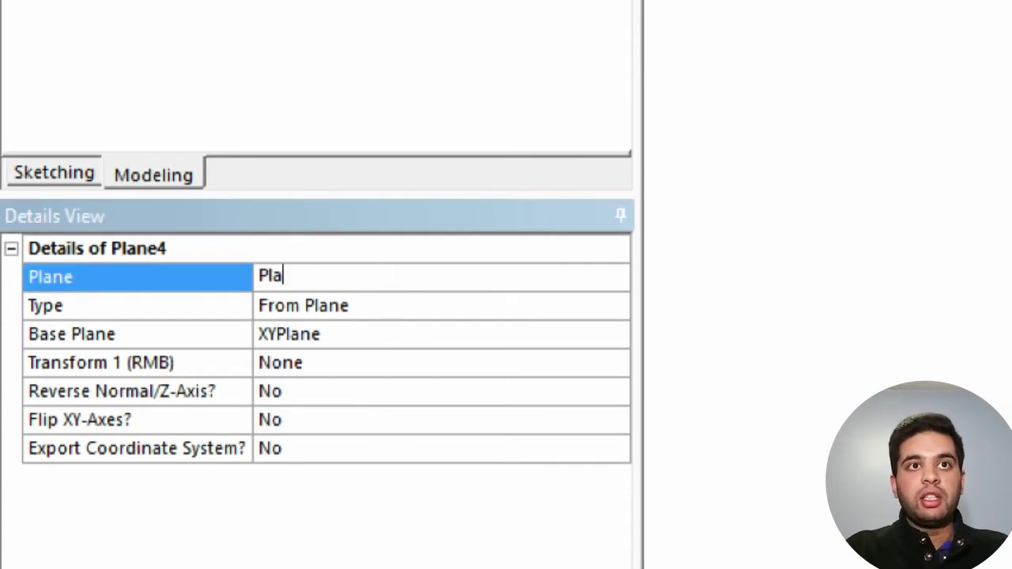
pyautogui.click(507, 389)
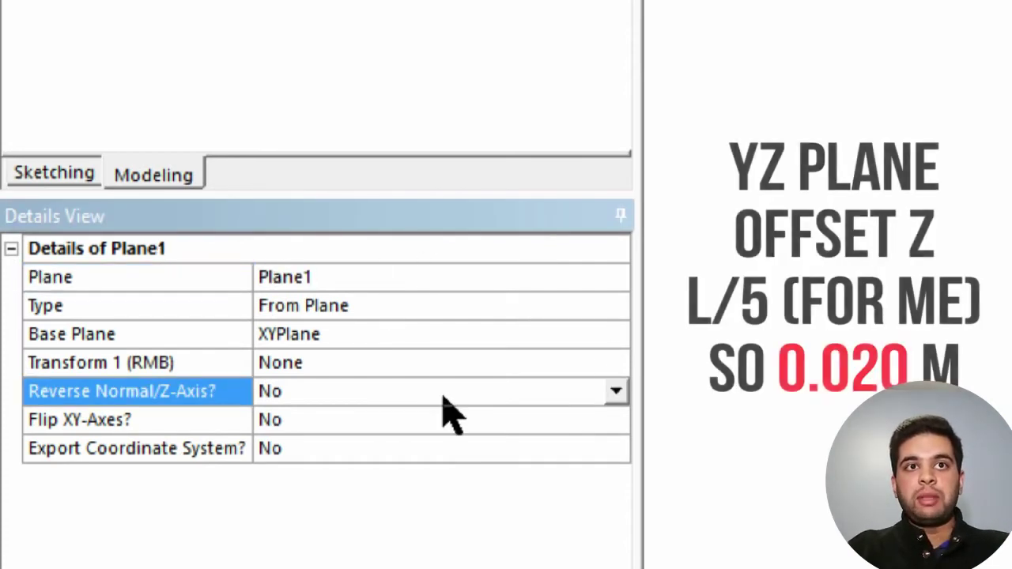
pyautogui.click(536, 335)
pyautogui.click(601, 341)
pyautogui.click(603, 342)
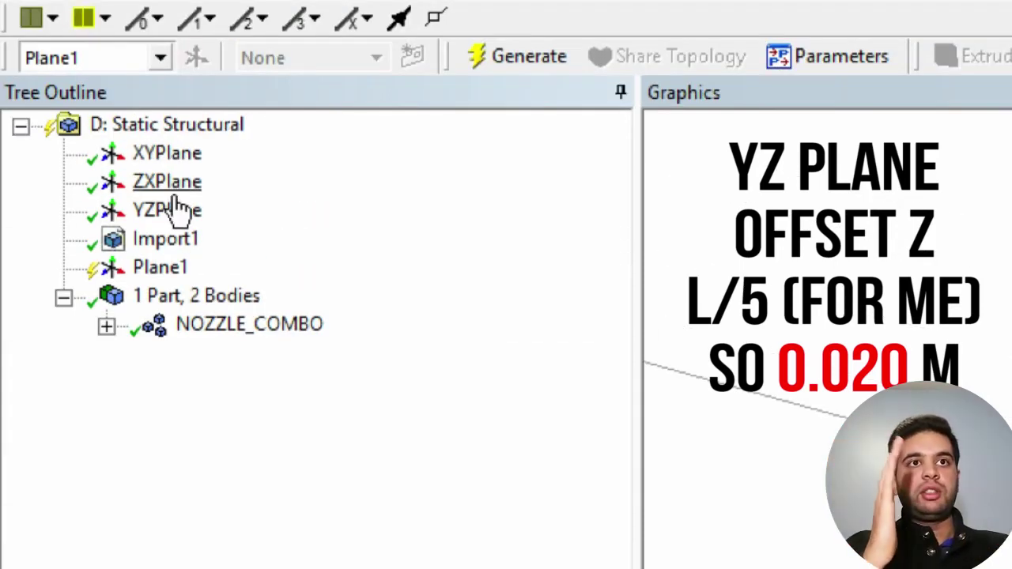
pyautogui.click(170, 190)
pyautogui.click(150, 213)
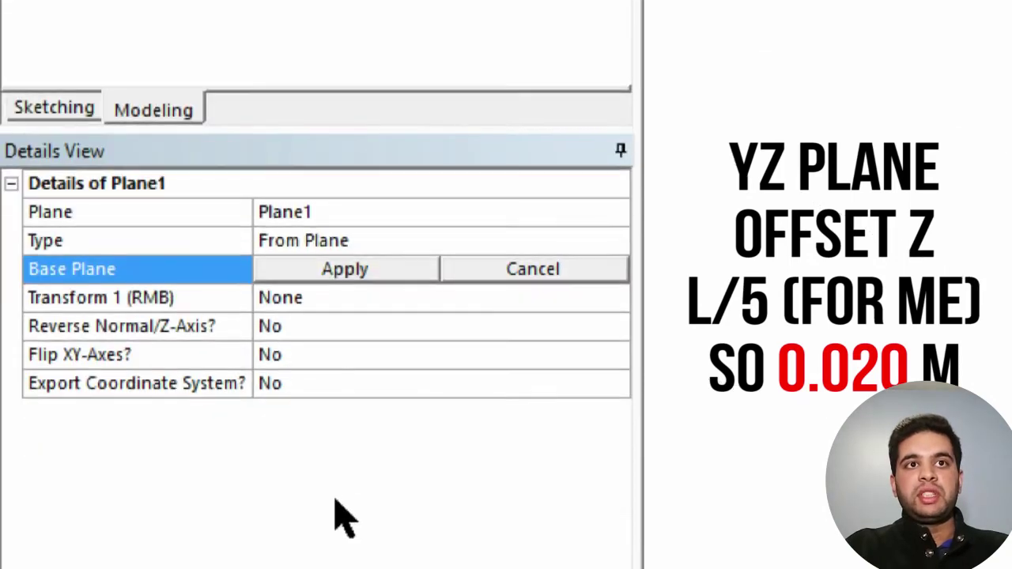
pyautogui.click(340, 272)
# Give Plane1 an Offset Z transform of 0.02 m and generate the plane.
pyautogui.click(356, 306)
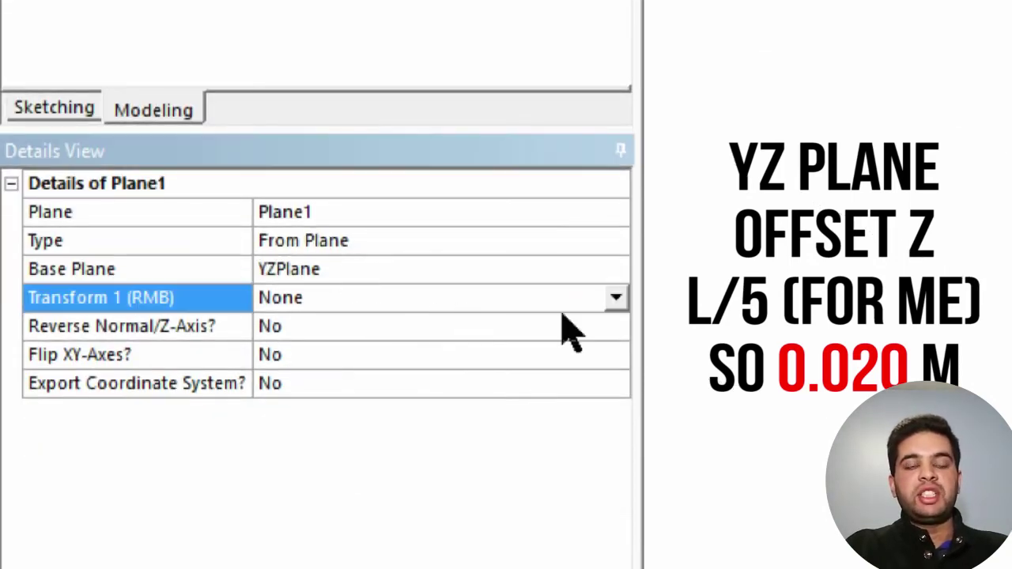
pyautogui.click(617, 298)
pyautogui.click(560, 426)
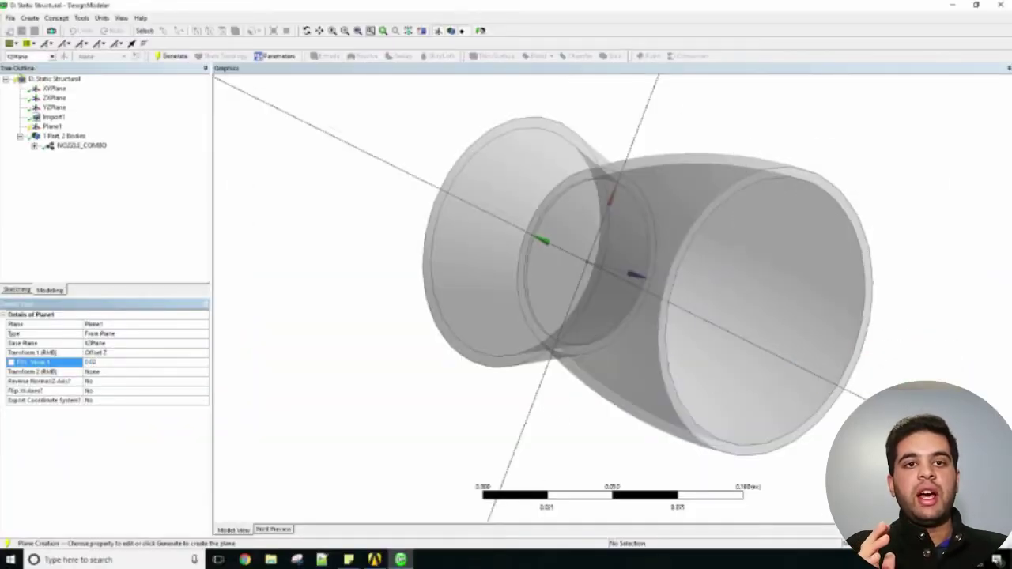
pyautogui.moveTo(553, 277); pyautogui.dragTo(593, 348, button='middle')
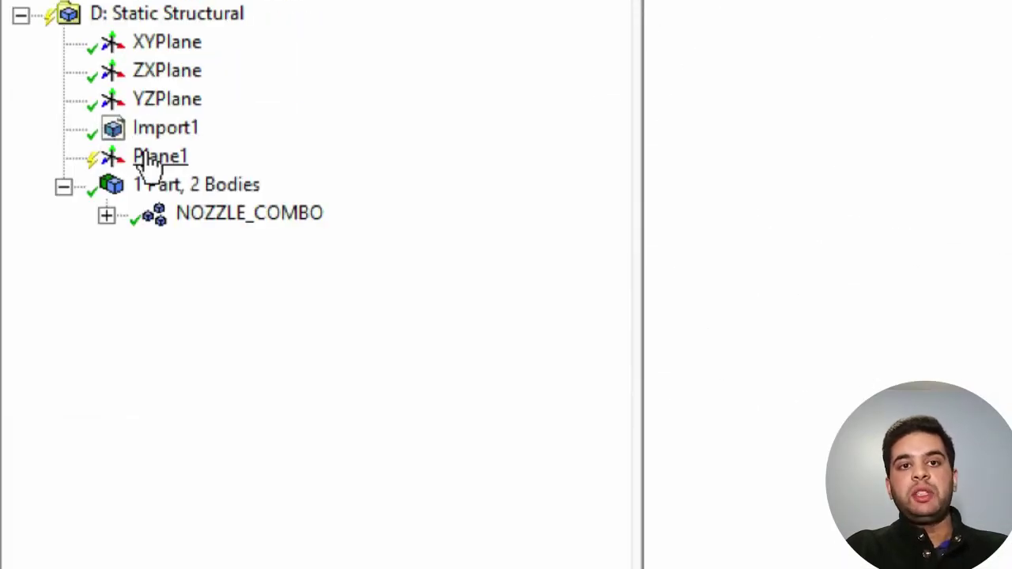
pyautogui.rightClick(150, 158)
pyautogui.click(212, 202)
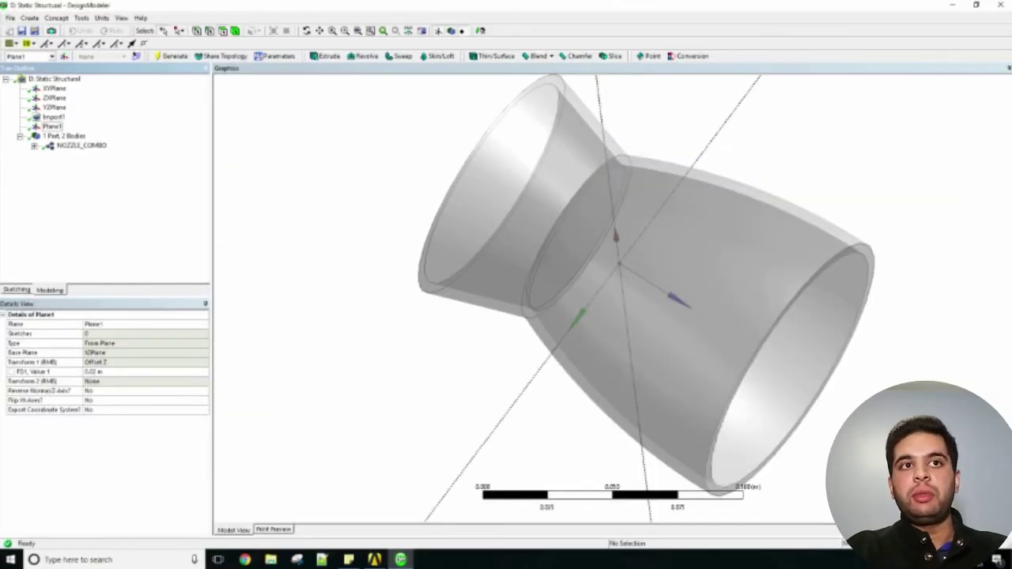
# Create a new plane with Plane1 as its base plane and rename it Plane2.
pyautogui.moveTo(545, 185); pyautogui.dragTo(685, 341, button='right')
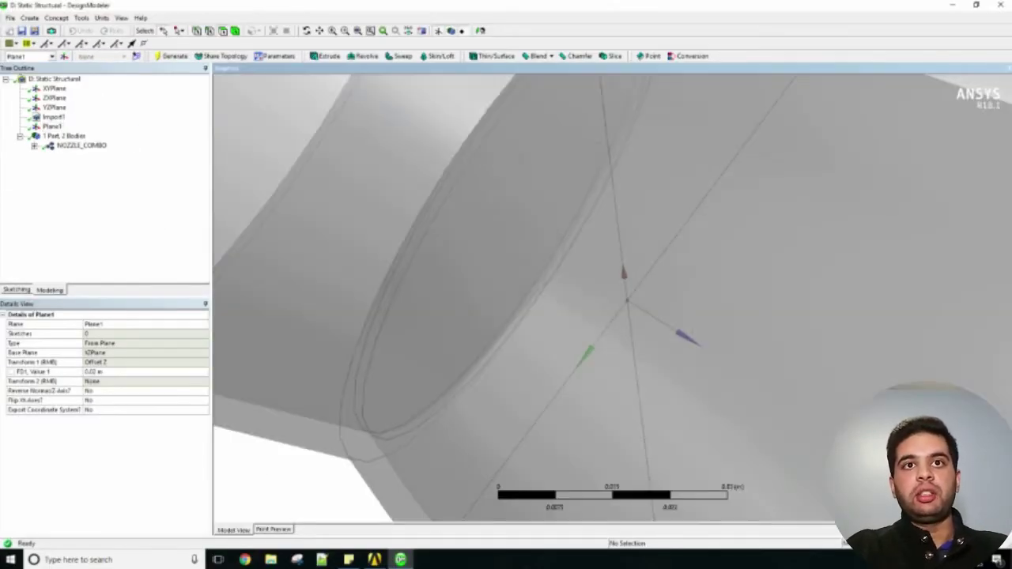
pyautogui.scroll(-6, 685, 341)
pyautogui.scroll(-1, 617, 299)
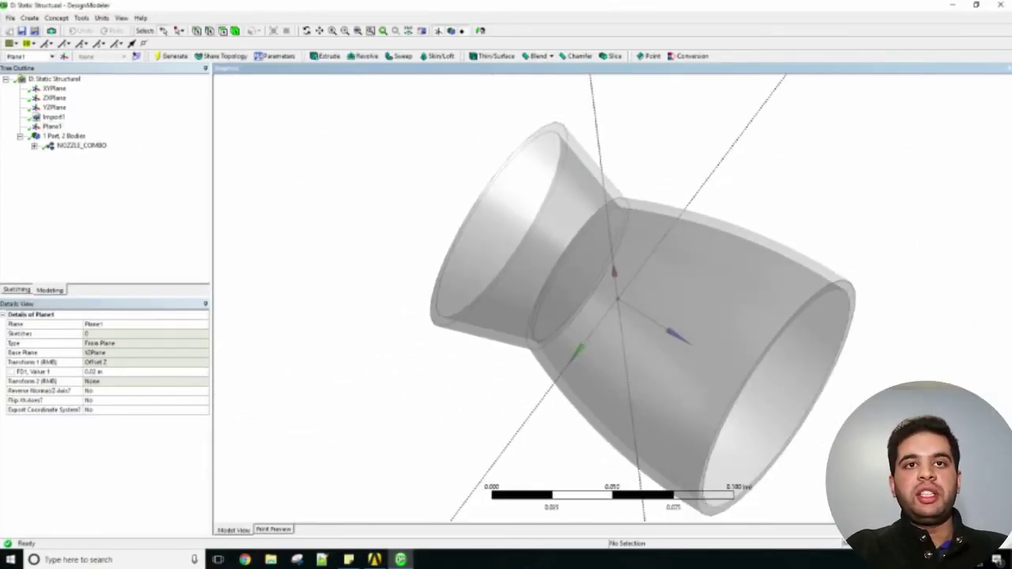
pyautogui.click(56, 17)
pyautogui.moveTo(30, 18)
pyautogui.click(49, 31)
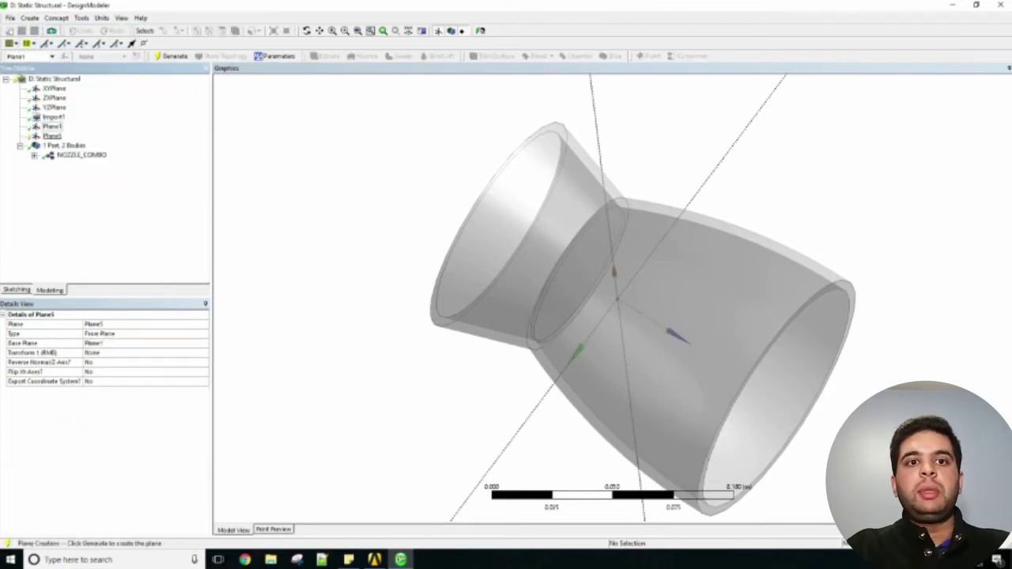
pyautogui.click(52, 136)
pyautogui.click(95, 325)
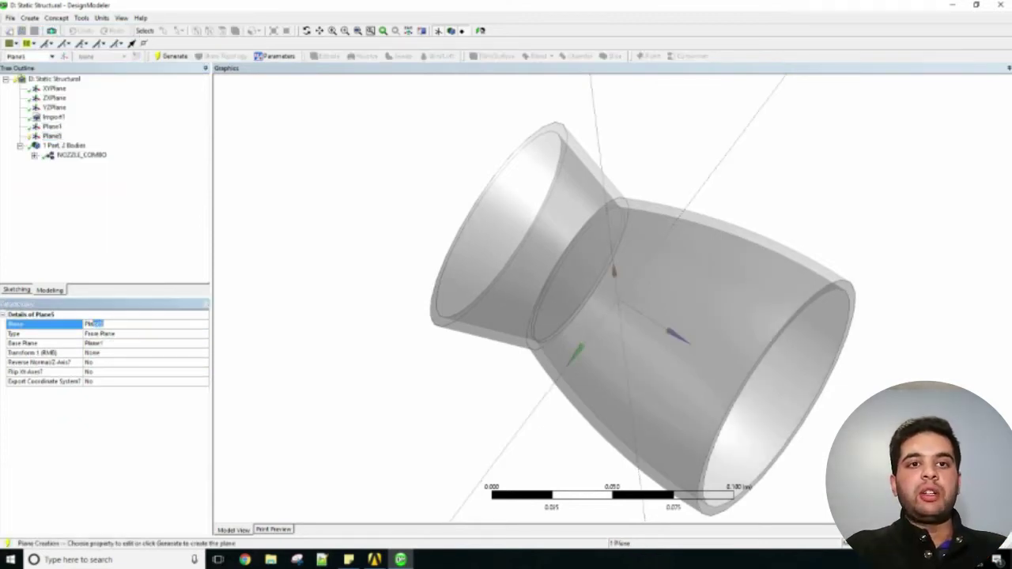
pyautogui.write('2')
# Give Plane2 an Offset Z transform of 0.02 m and generate the plane.
pyautogui.click(103, 354)
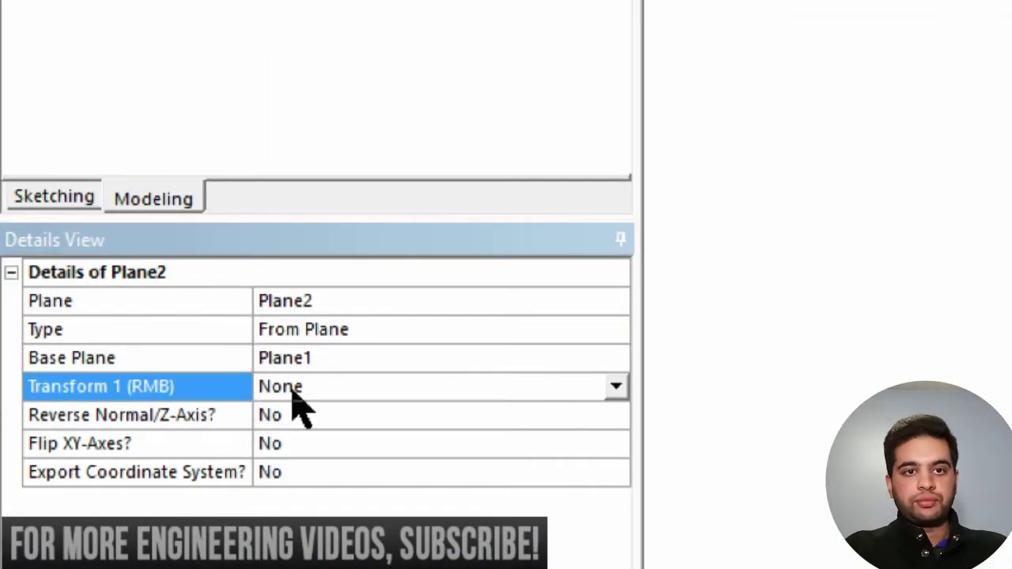
pyautogui.click(103, 364)
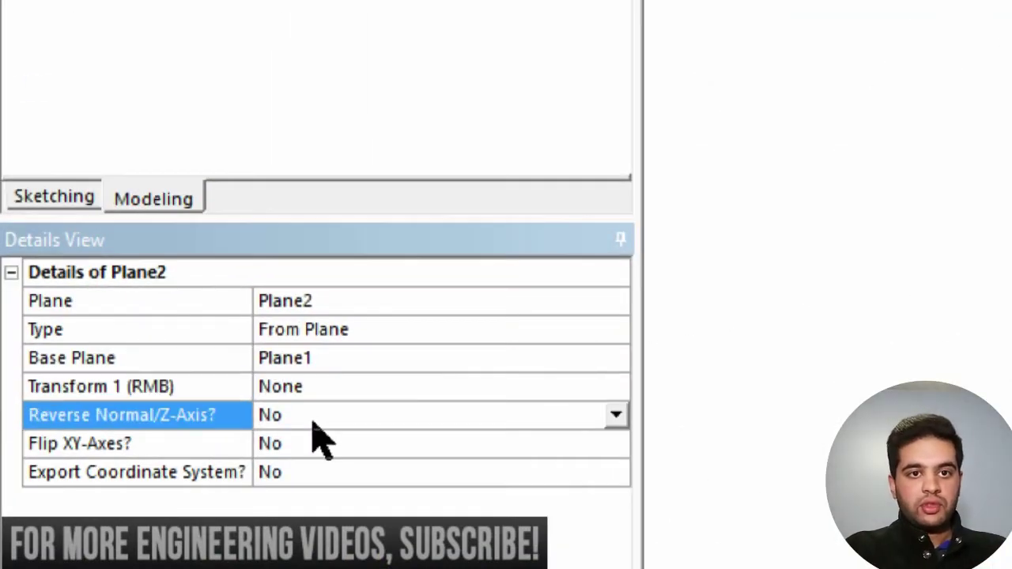
pyautogui.click(554, 384)
pyautogui.click(594, 387)
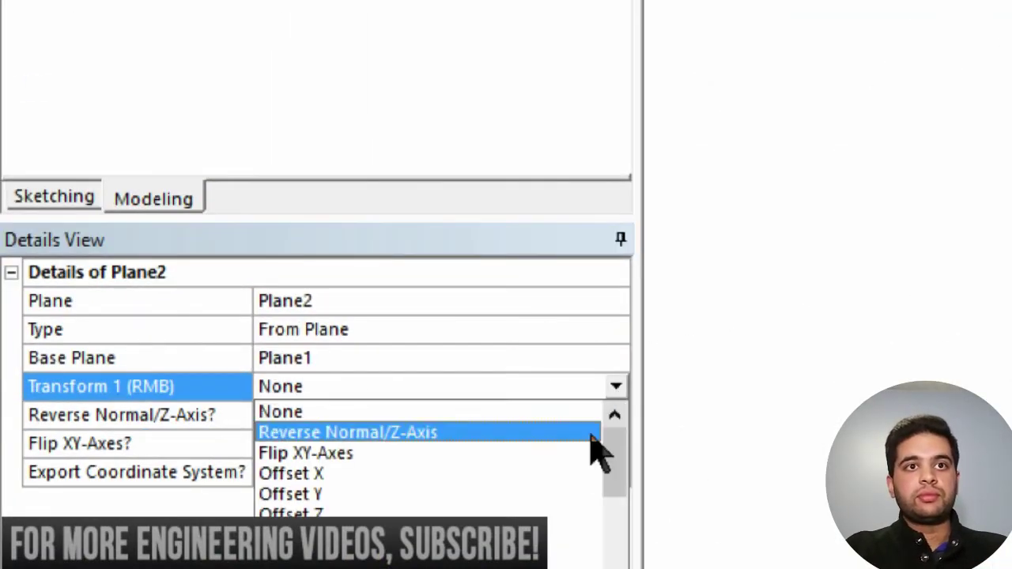
pyautogui.click(513, 510)
pyautogui.click(477, 414)
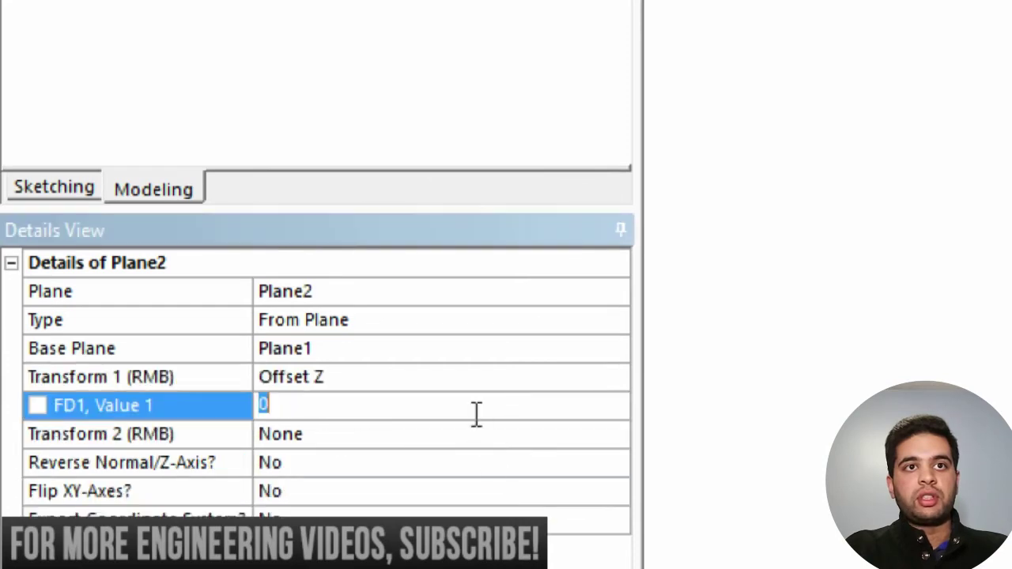
pyautogui.press('Return')
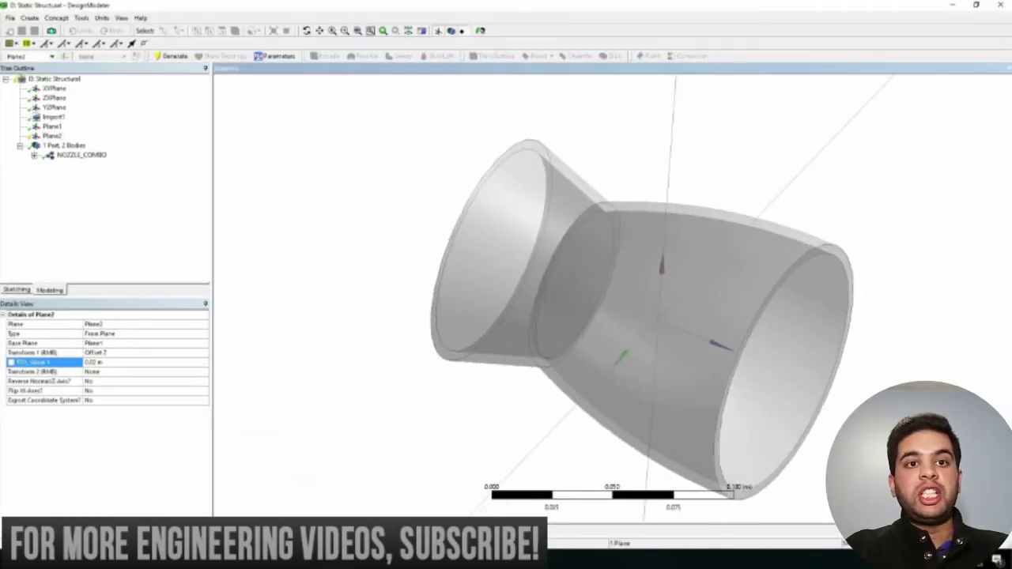
pyautogui.press('Return')
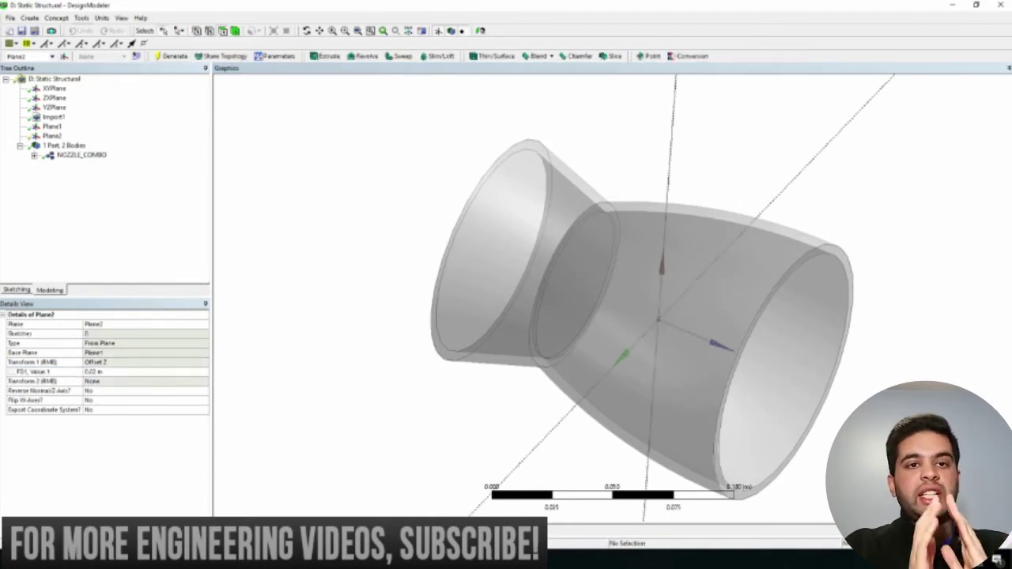
# Create another new plane with Plane2 as its base plane and rename it Plane3.
pyautogui.click(56, 17)
pyautogui.click(47, 28)
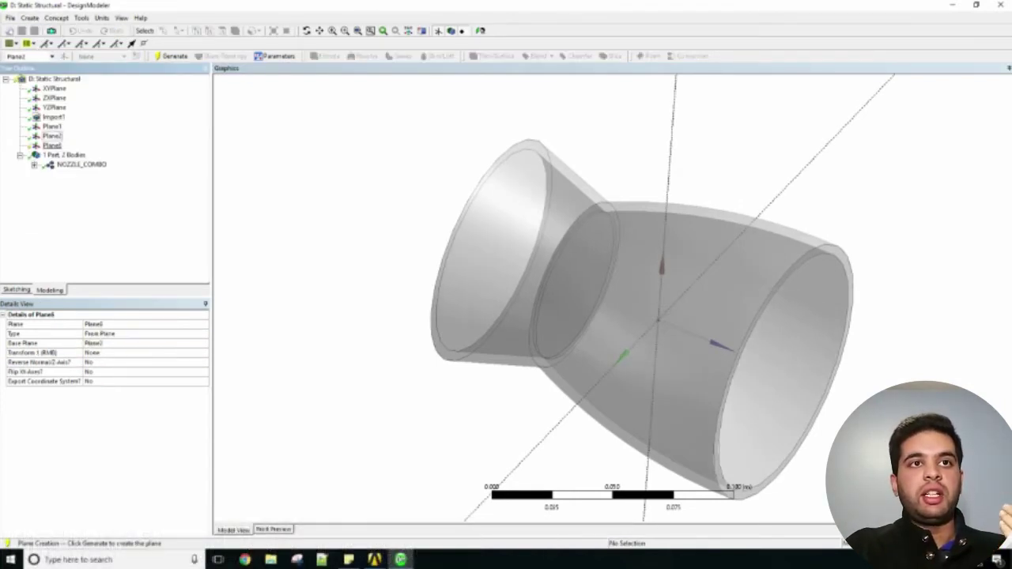
pyautogui.click(52, 145)
pyautogui.click(114, 324)
pyautogui.moveTo(106, 325); pyautogui.dragTo(101, 324)
pyautogui.write('3')
pyautogui.press('Return')
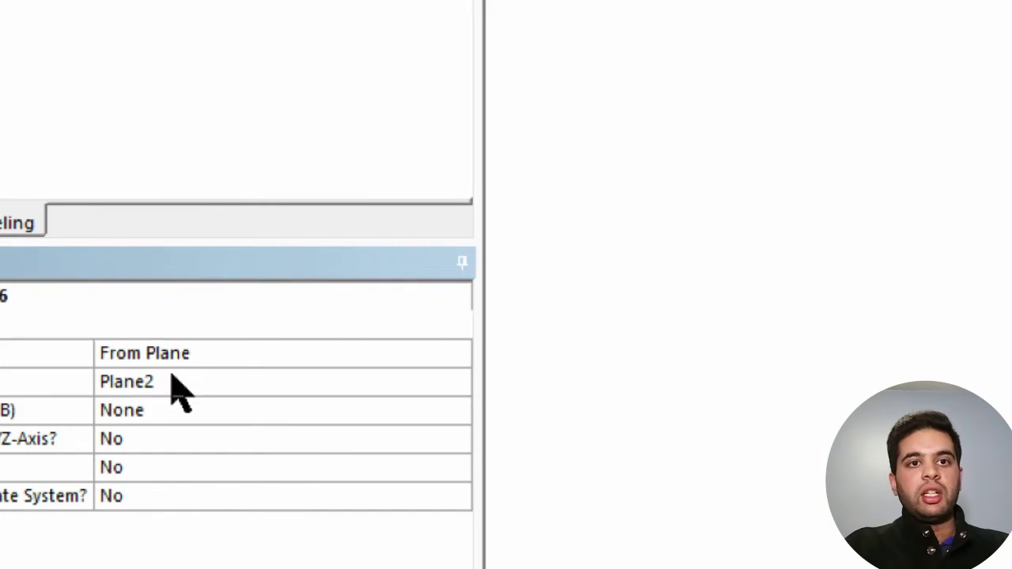
# Give Plane3 an Offset Z transform of 0.02 m and generate the plane.
pyautogui.click(171, 375)
pyautogui.click(167, 433)
pyautogui.click(457, 439)
pyautogui.click(453, 410)
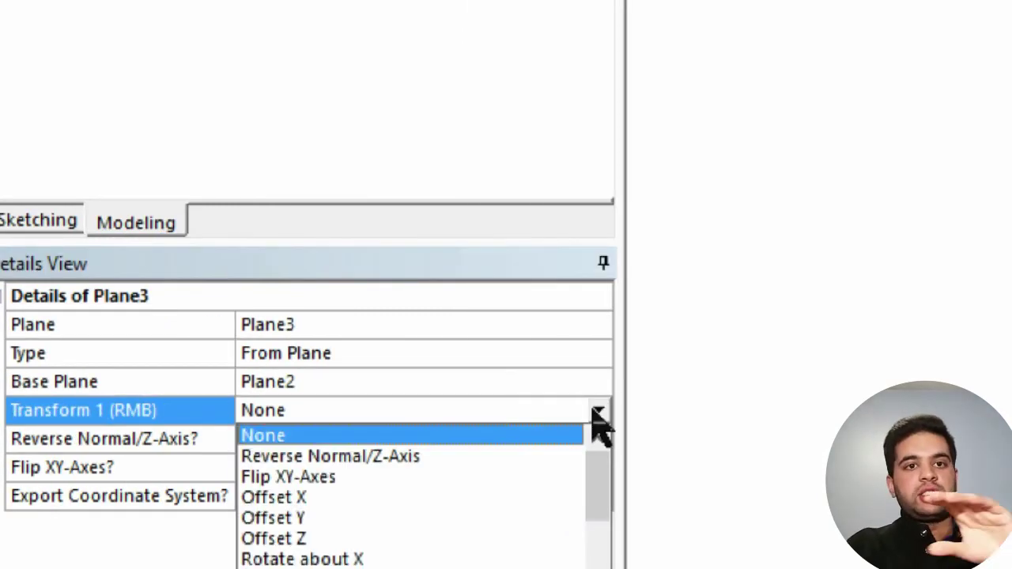
pyautogui.click(514, 538)
pyautogui.click(373, 405)
pyautogui.write('0.0')
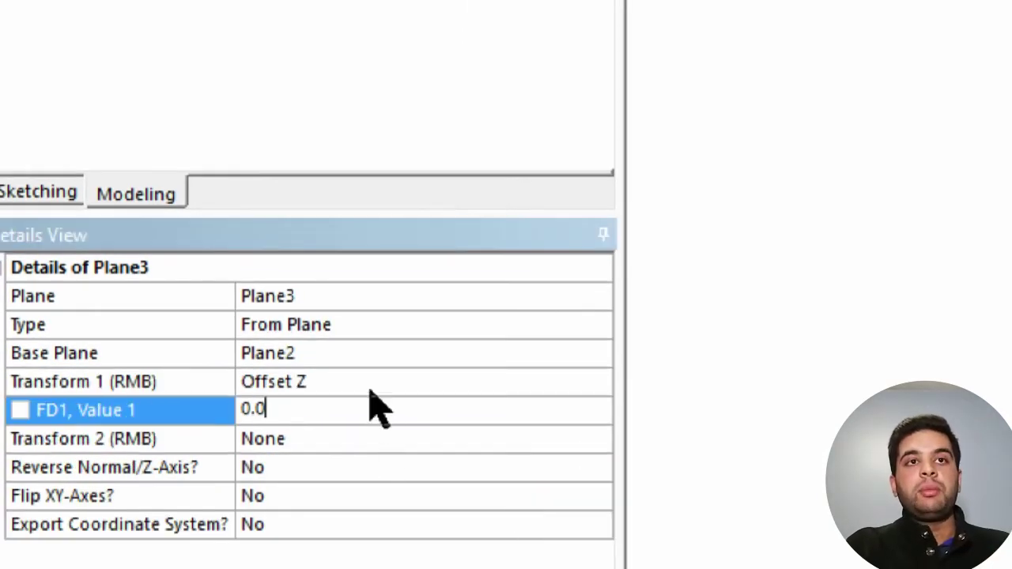
pyautogui.write('2')
pyautogui.press('Return')
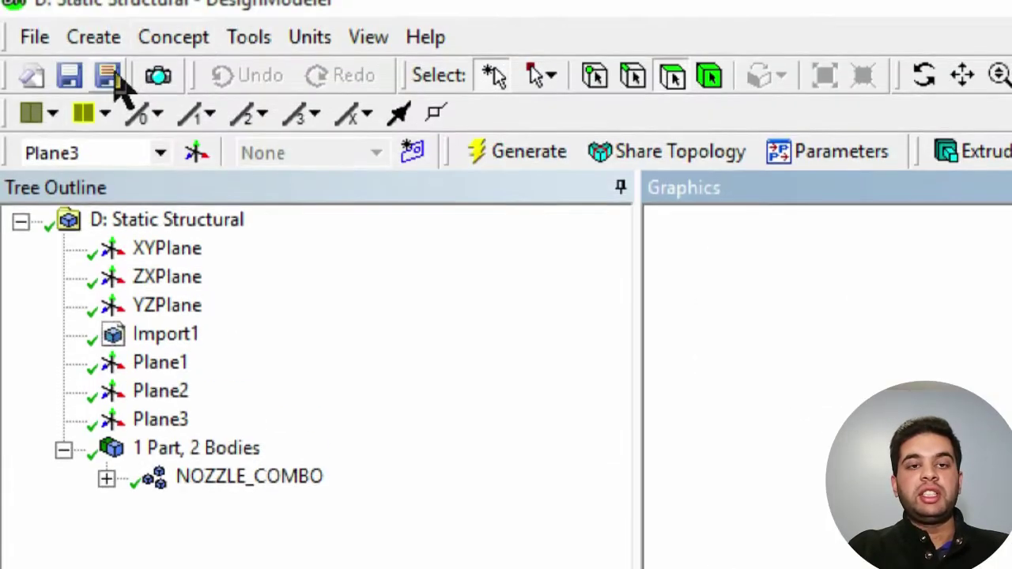
# Create a new plane with Plane3 as its base plane and rename it Plane4.
pyautogui.click(30, 17)
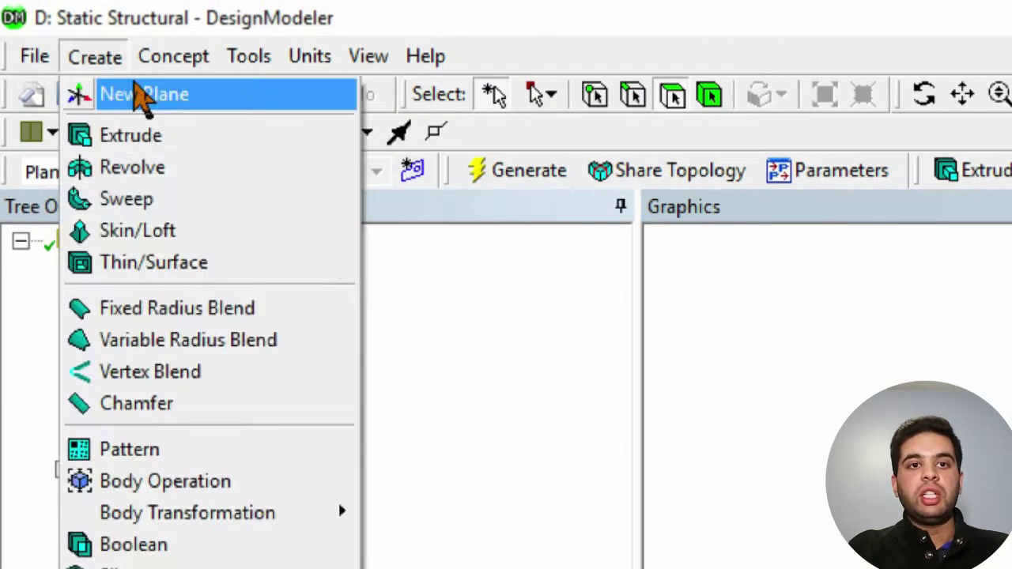
pyautogui.click(141, 96)
pyautogui.click(522, 323)
pyautogui.click(512, 265)
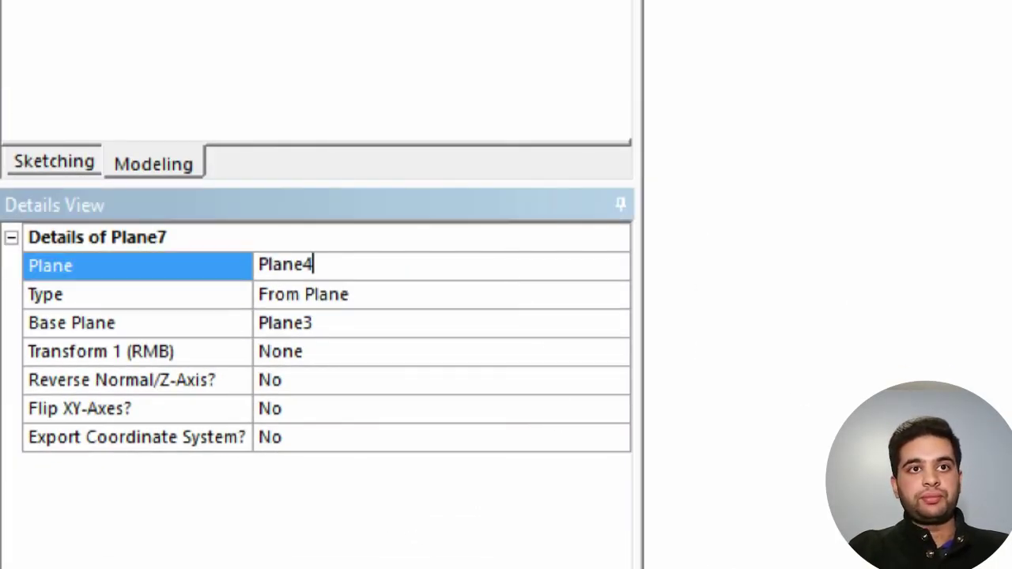
pyautogui.write('Plane4')
# Give Plane4 an Offset Z transform of 0.02 m and generate the plane.
pyautogui.click(615, 351)
pyautogui.click(546, 484)
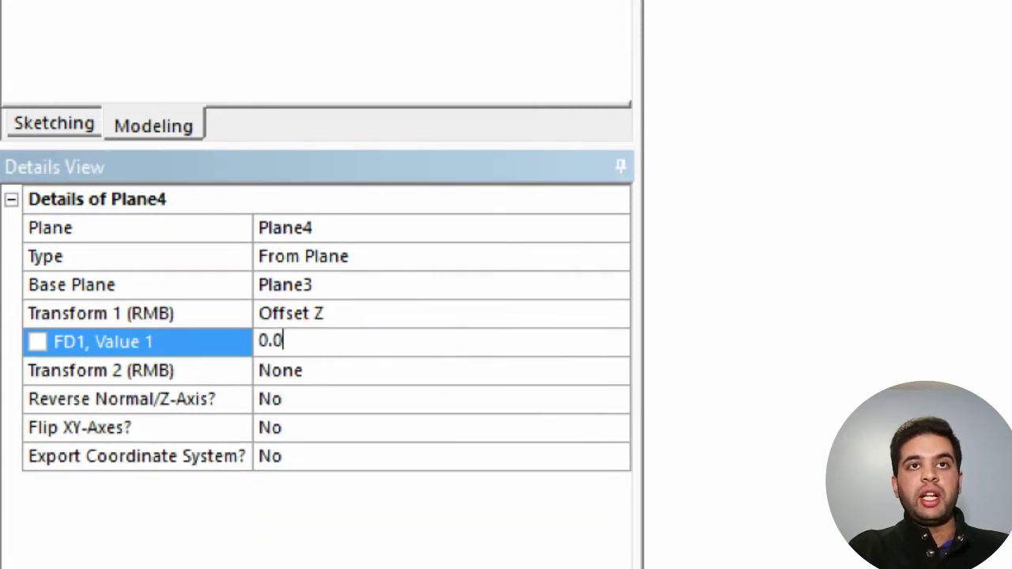
pyautogui.click(431, 399)
pyautogui.click(515, 171)
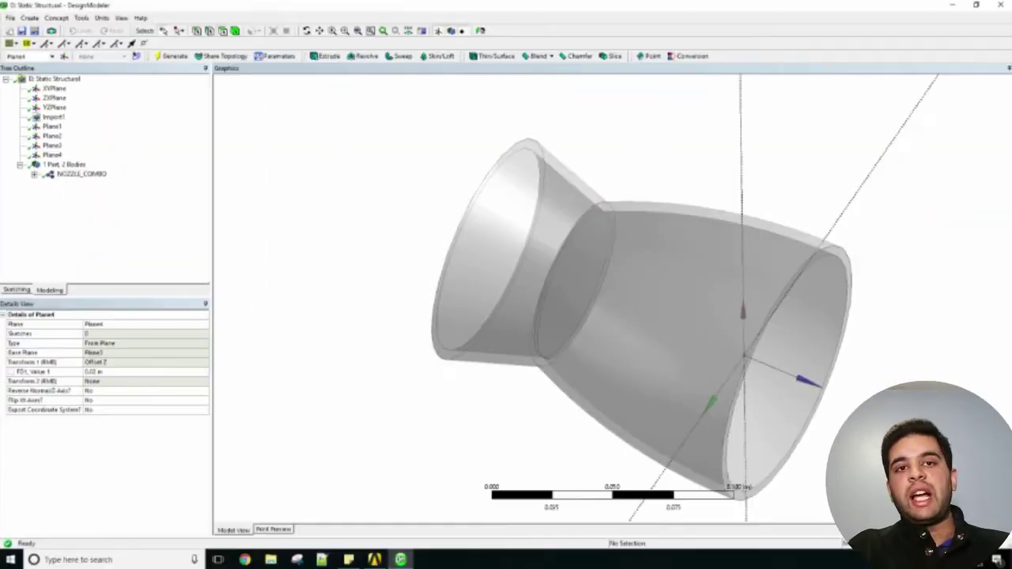
# Examine where Plane1, Plane2, Plane3 and Plane4 lie along the nozzle.
pyautogui.moveTo(601, 316); pyautogui.dragTo(711, 317, button='middle')
pyautogui.click(53, 127)
pyautogui.click(52, 136)
pyautogui.click(52, 146)
pyautogui.click(52, 155)
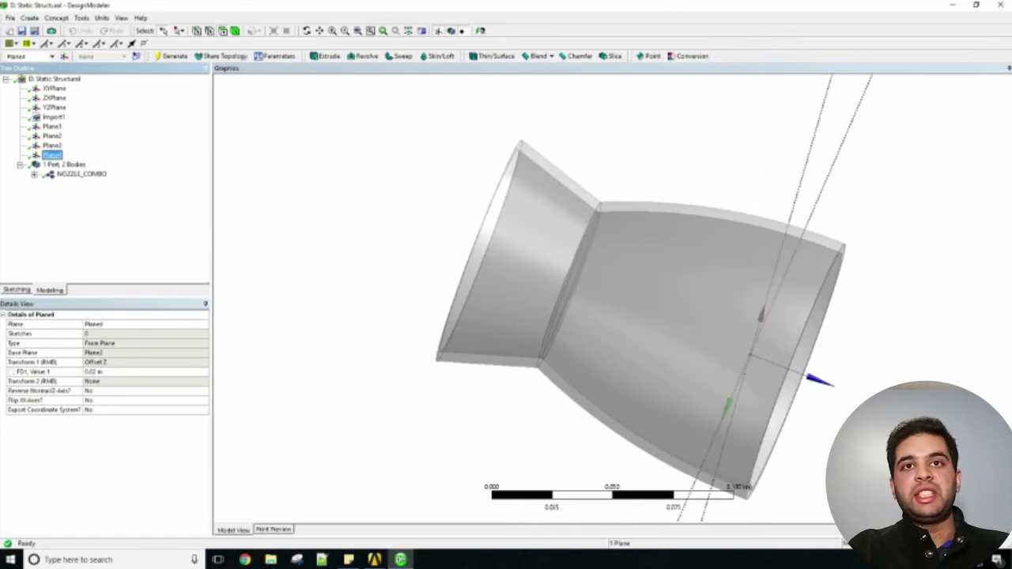
pyautogui.click(52, 127)
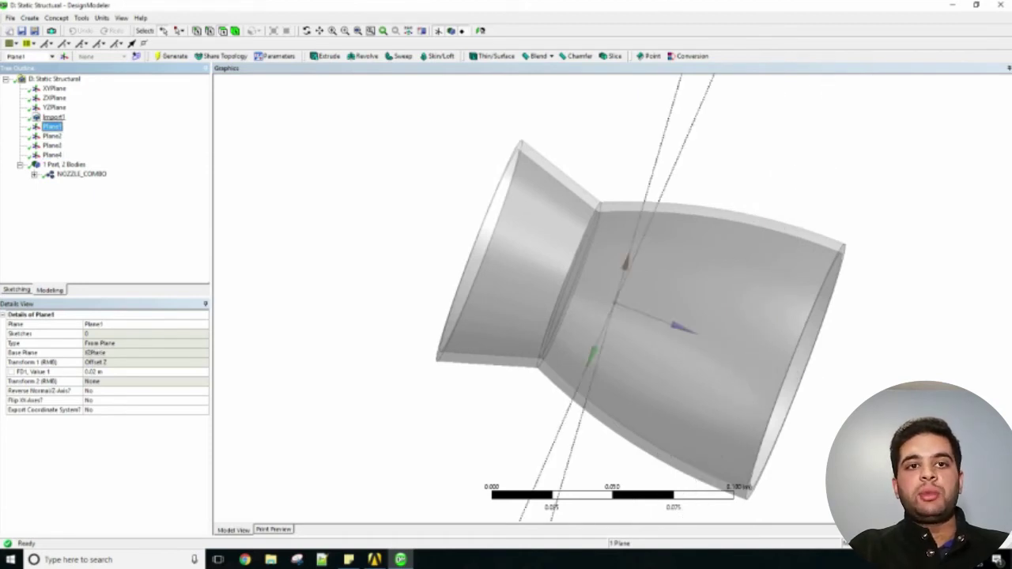
# Create Plane5 with YZPlane as its base plane and an Offset Z transform of -0.02 m.
pyautogui.click(54, 98)
pyautogui.click(54, 108)
pyautogui.click(54, 98)
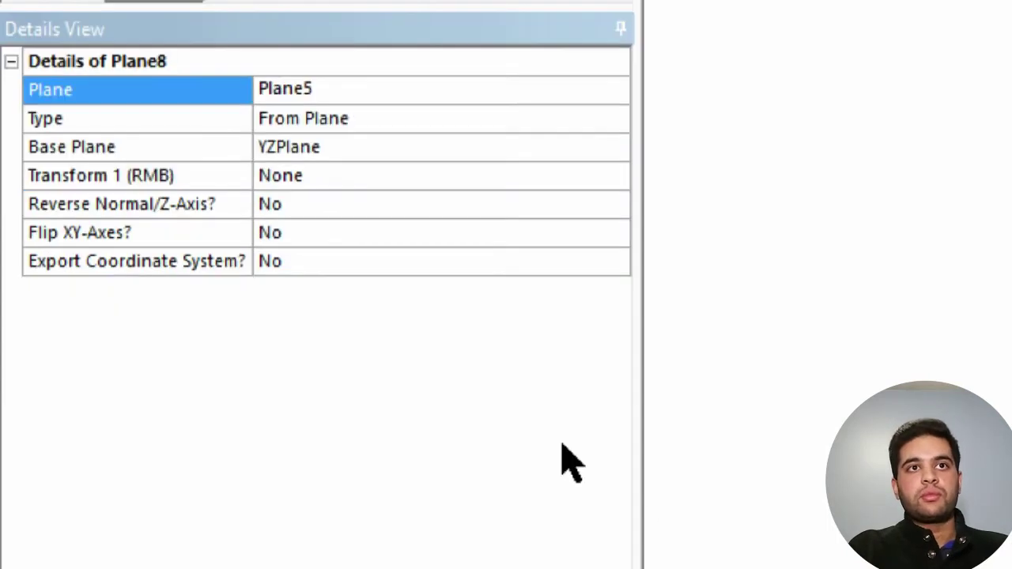
pyautogui.click(543, 176)
pyautogui.click(616, 175)
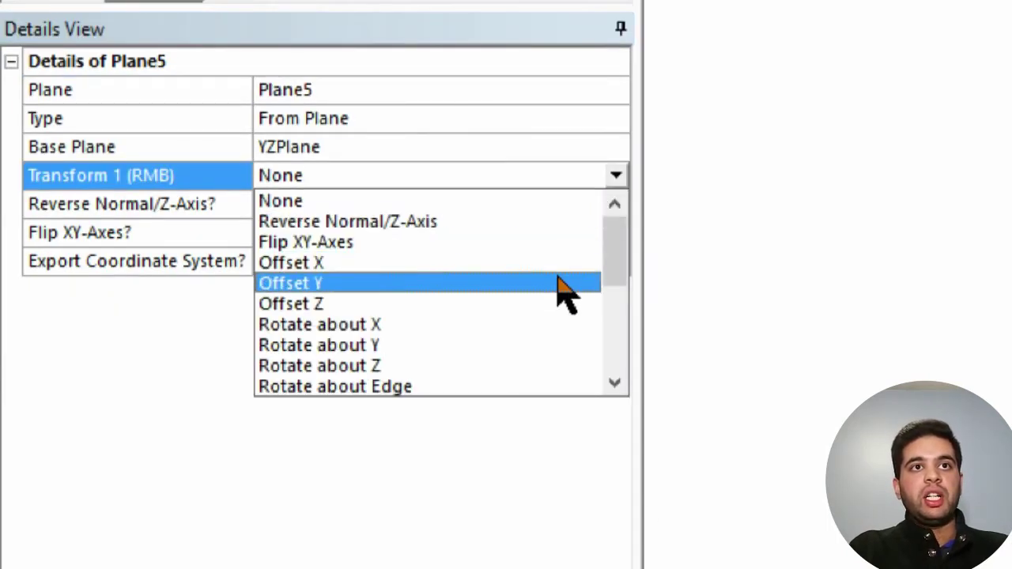
pyautogui.click(553, 302)
pyautogui.click(473, 201)
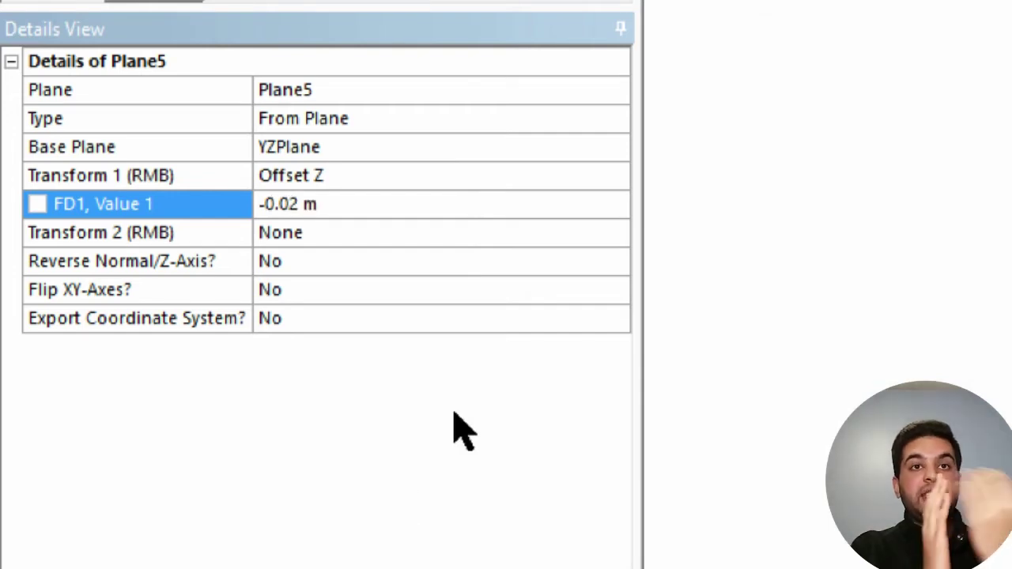
# Slice all bodies by plane using Plane1 as the base plane and generate the slice.
pyautogui.click(30, 17)
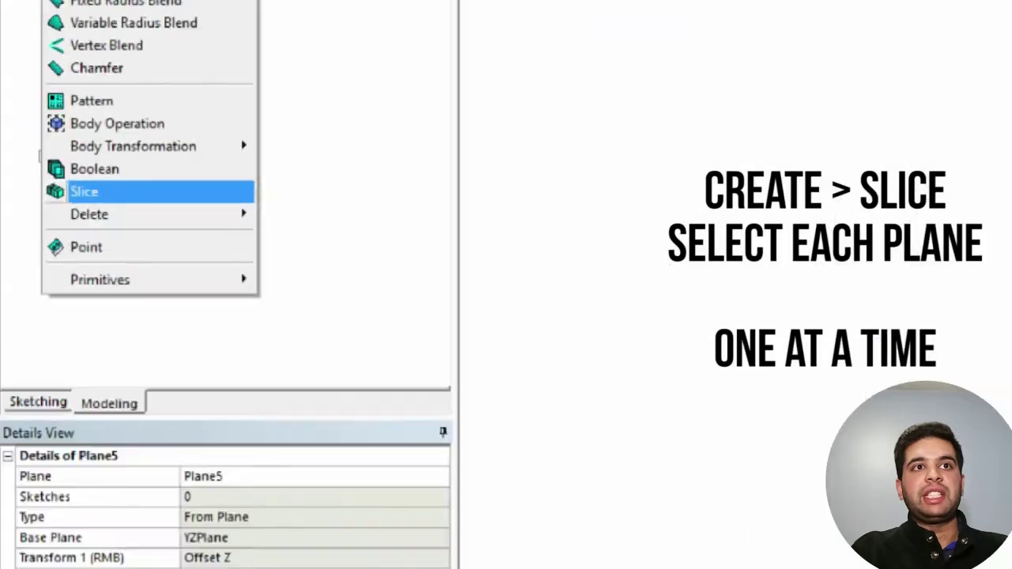
pyautogui.click(38, 191)
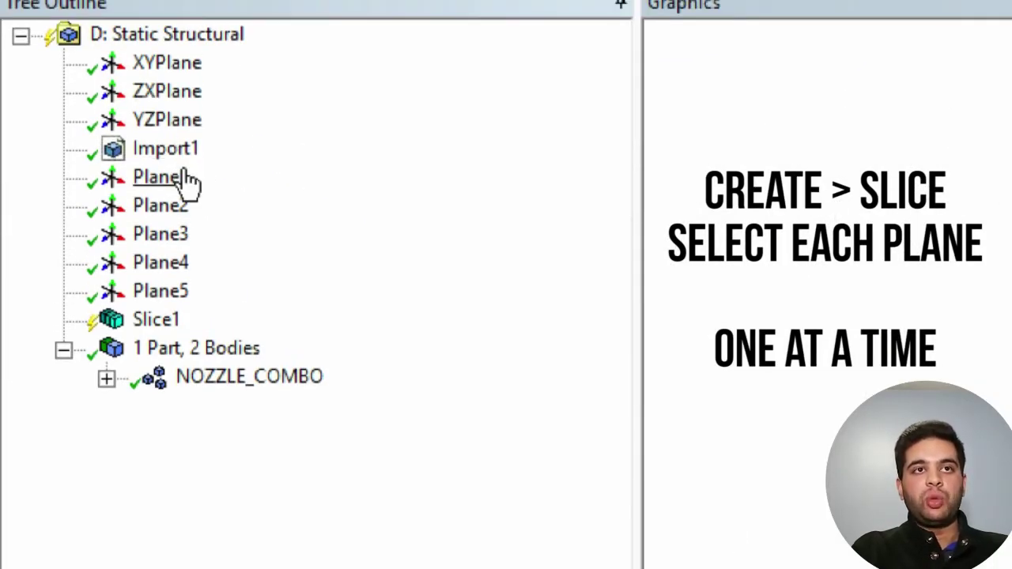
pyautogui.click(162, 177)
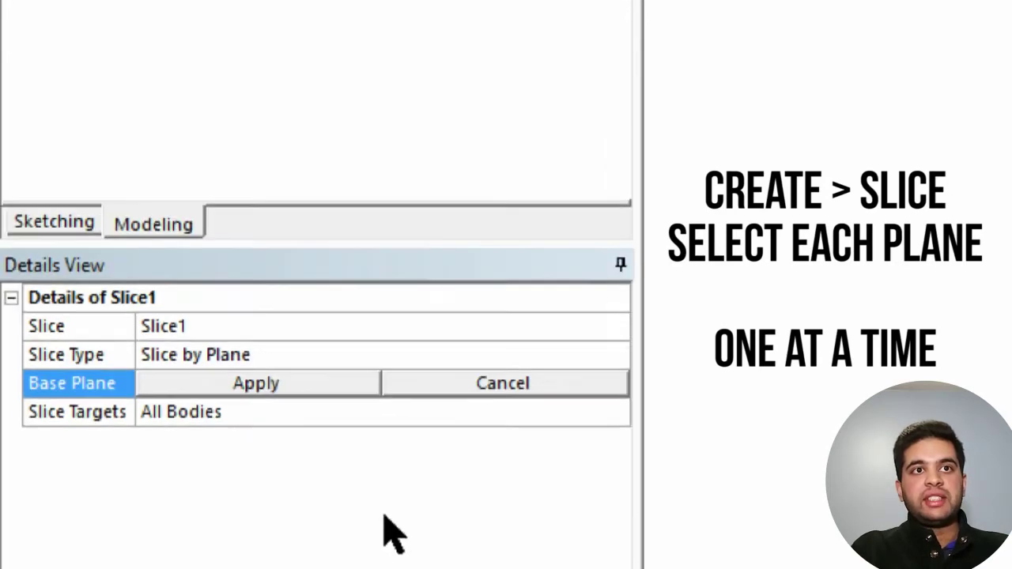
pyautogui.click(282, 345)
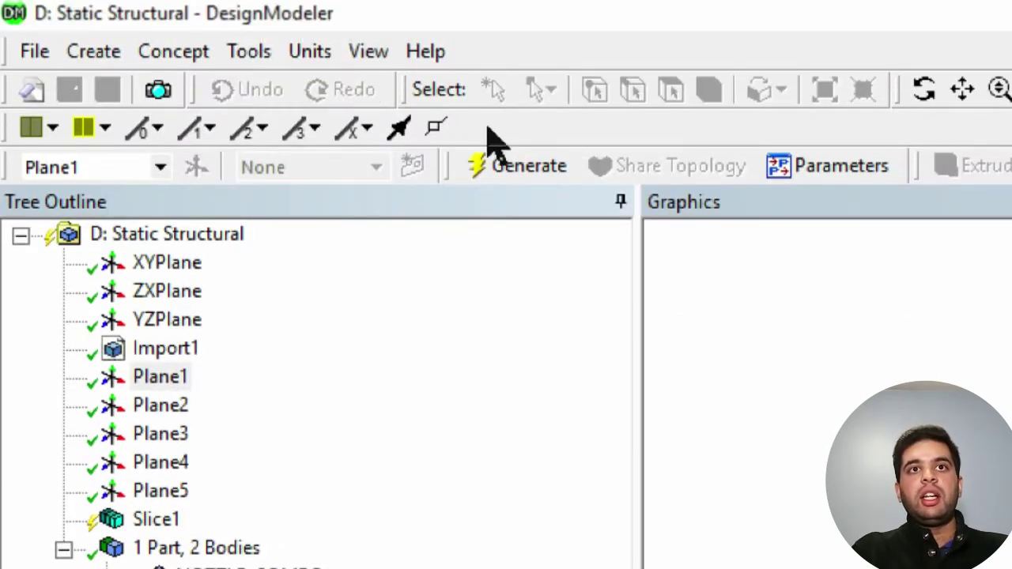
pyautogui.click(511, 0)
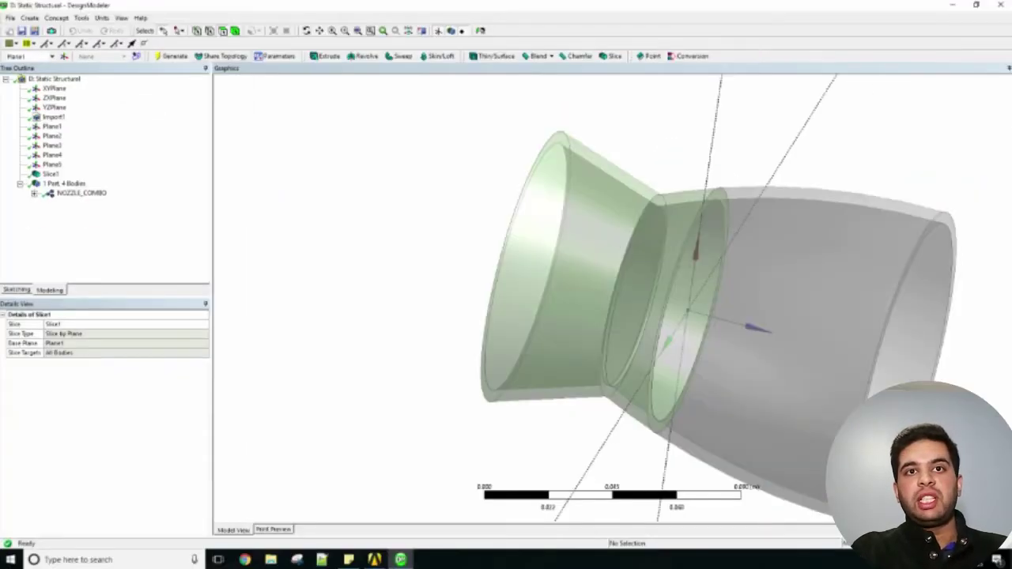
# Inspect the sliced nozzle, then add and generate a second slice of all bodies using Plane2 as the base plane.
pyautogui.moveTo(985, 332); pyautogui.dragTo(933, 356, button='middle')
pyautogui.click(934, 356)
pyautogui.scroll(-2, 613, 299)
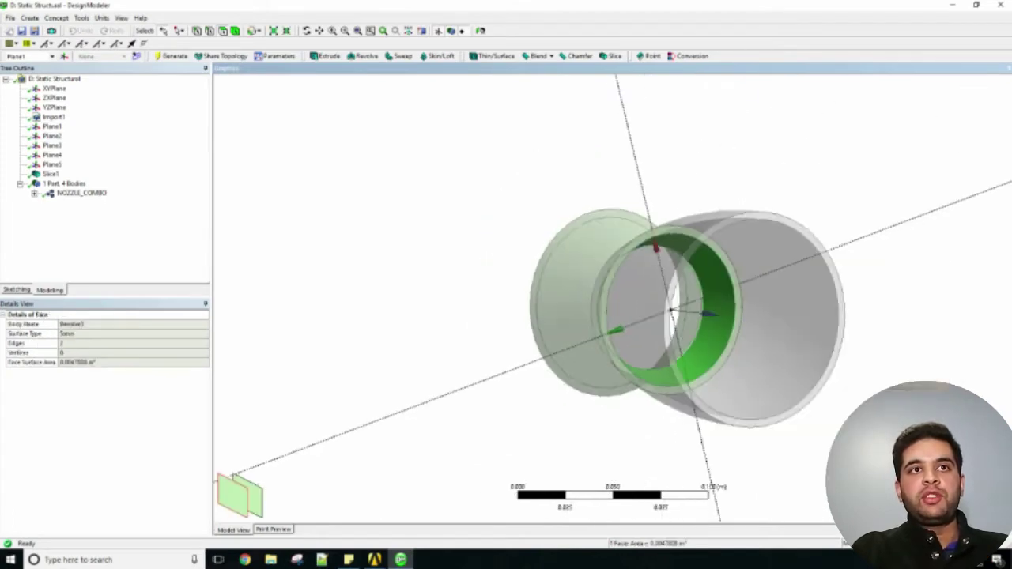
pyautogui.scroll(2, 613, 299)
pyautogui.click(412, 182)
pyautogui.click(29, 17)
pyautogui.click(38, 192)
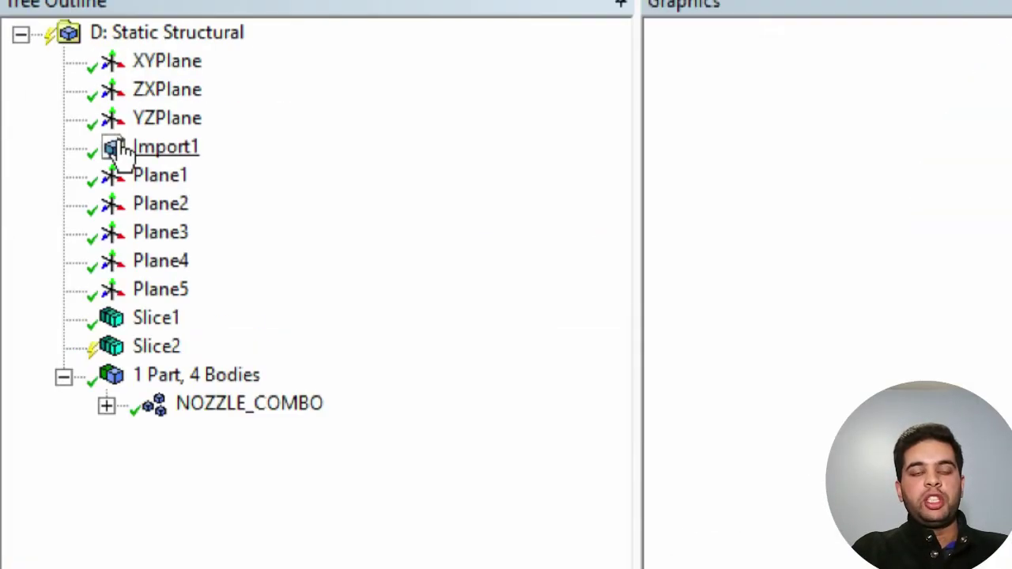
pyautogui.click(49, 136)
pyautogui.click(100, 343)
pyautogui.click(172, 57)
# Add a slice through all bodies with Plane3 as the base plane and generate it.
pyautogui.click(30, 17)
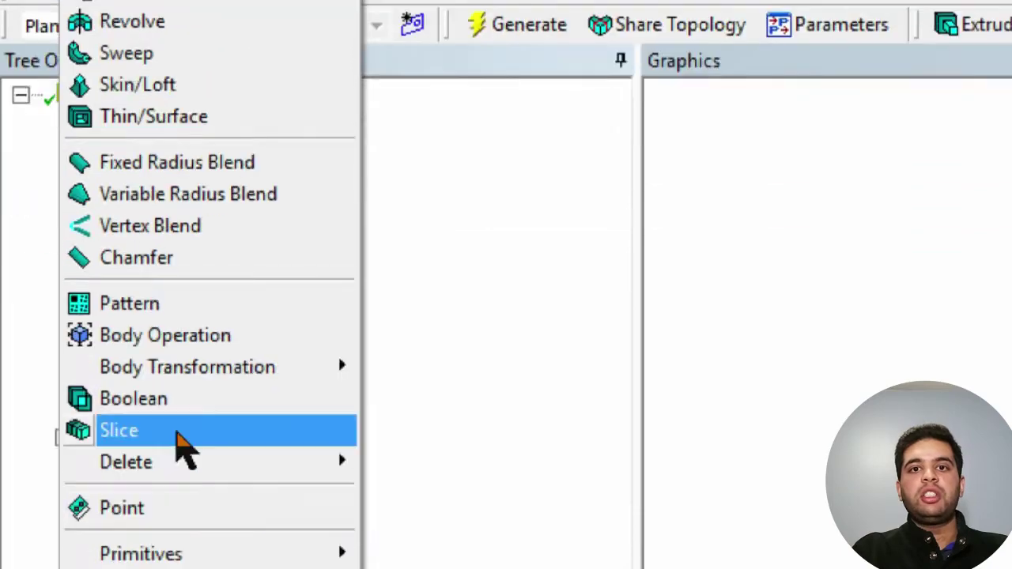
pyautogui.click(176, 432)
pyautogui.click(161, 439)
pyautogui.click(256, 506)
pyautogui.click(519, 176)
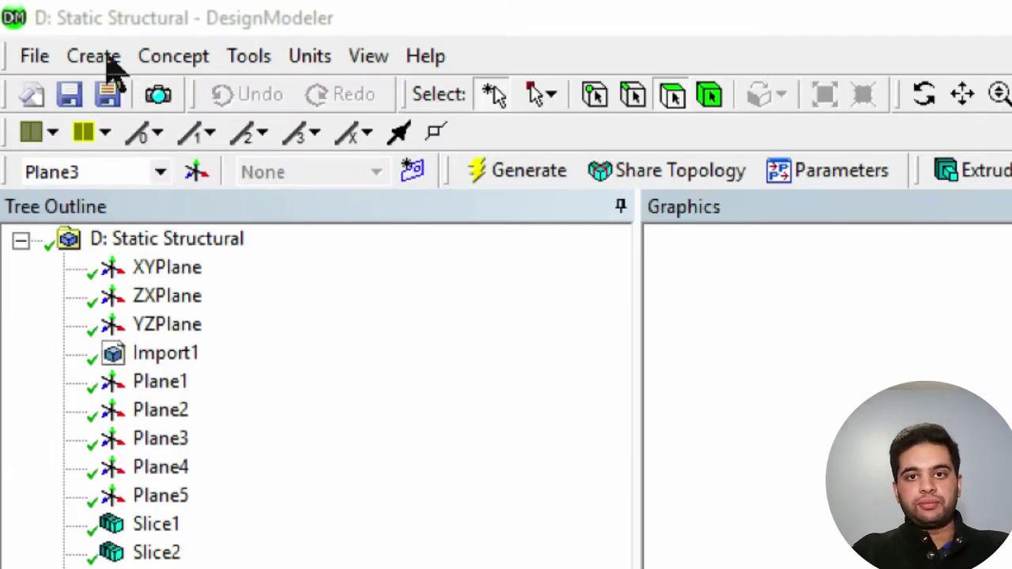
# Slice all bodies by plane using Plane4 as the base plane and generate the slice.
pyautogui.click(105, 105)
pyautogui.click(630, 371)
pyautogui.click(98, 49)
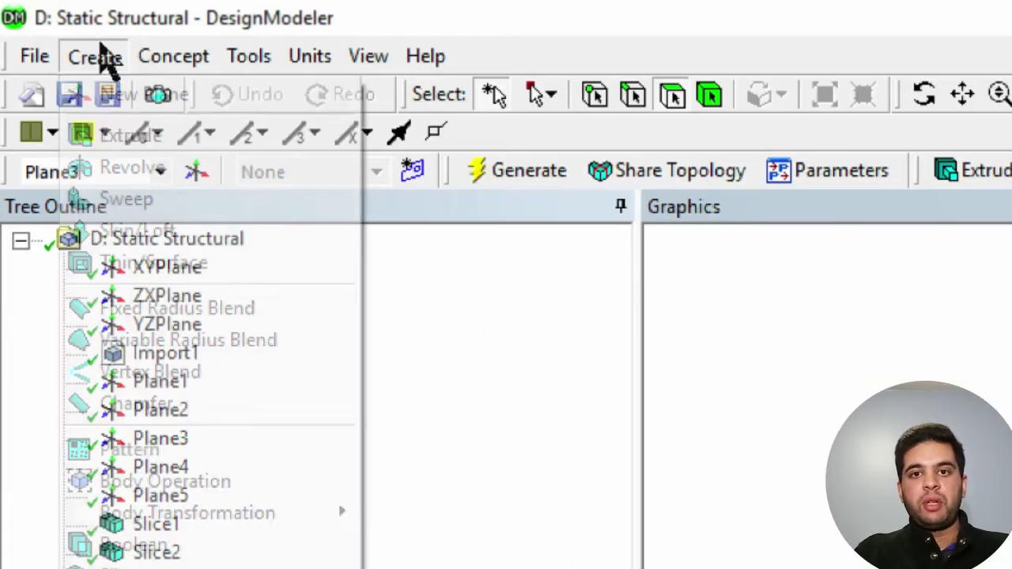
pyautogui.click(170, 497)
pyautogui.click(167, 388)
pyautogui.click(272, 485)
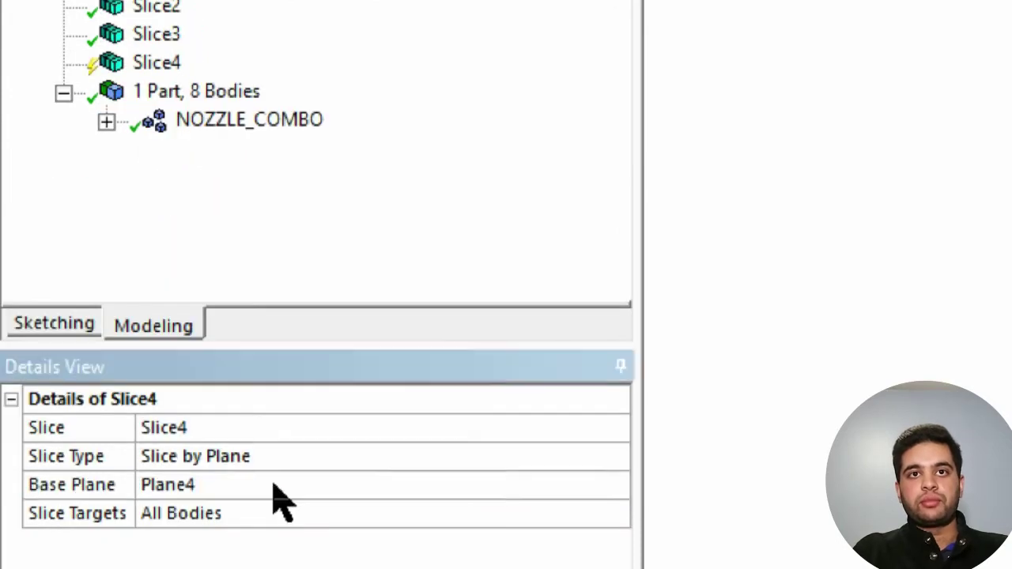
pyautogui.click(522, 92)
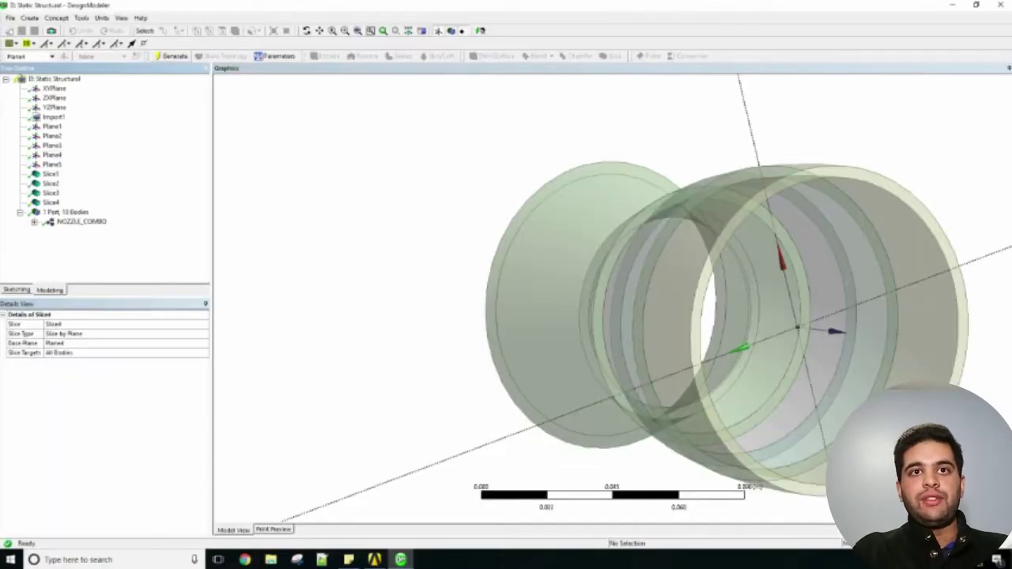
# Add a final slice through all bodies with Plane5 as the base plane and generate it.
pyautogui.click(29, 18)
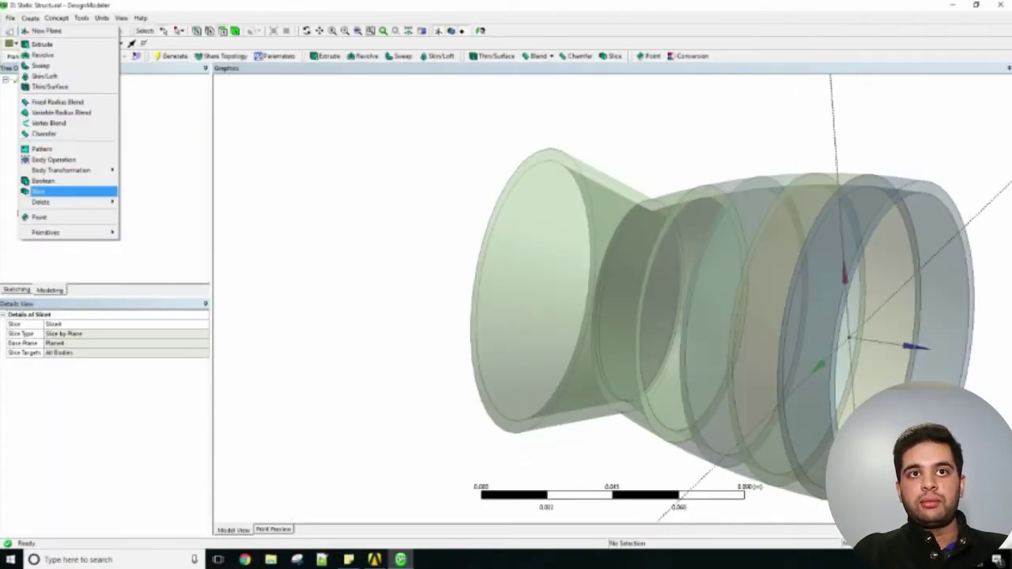
pyautogui.click(47, 192)
pyautogui.click(172, 77)
pyautogui.click(245, 395)
pyautogui.click(495, 183)
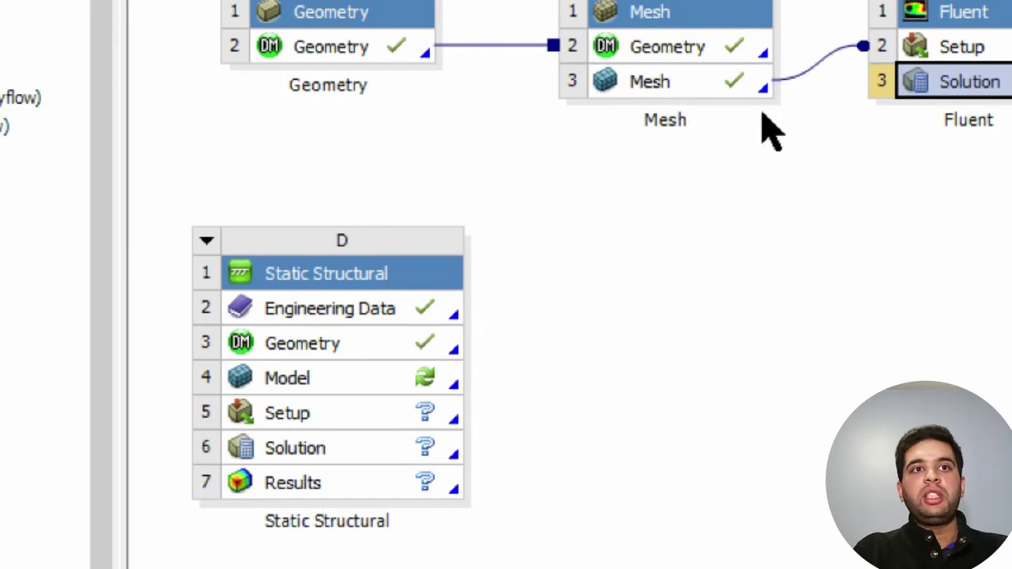
# Link the Fluent Solution to the Static Structural Setup and insert an imported body temperature scoped to the six nozzle bodies.
pyautogui.moveTo(892, 90); pyautogui.dragTo(288, 432)
pyautogui.moveTo(287, 432); pyautogui.dragTo(290, 435)
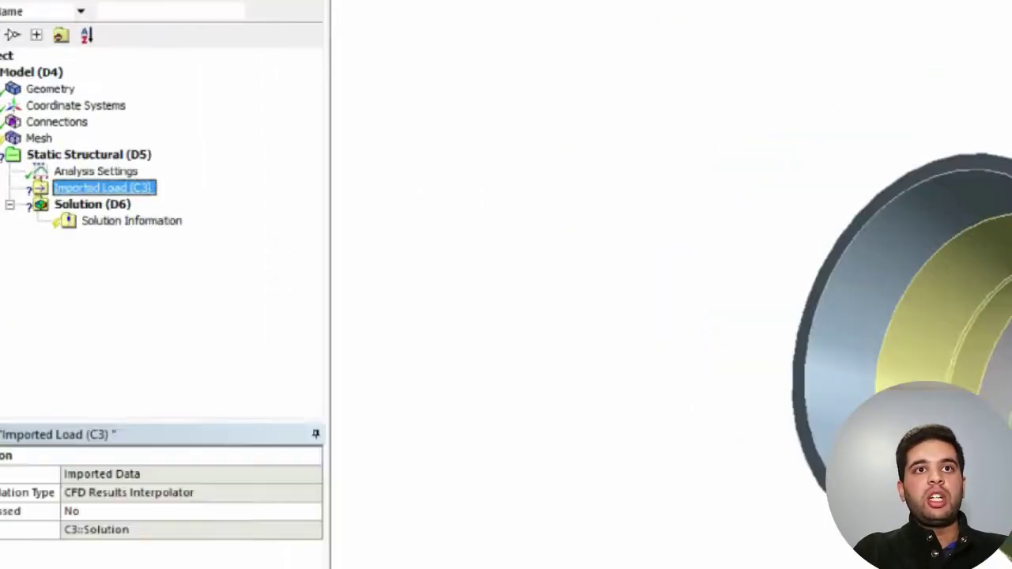
pyautogui.rightClick(95, 184)
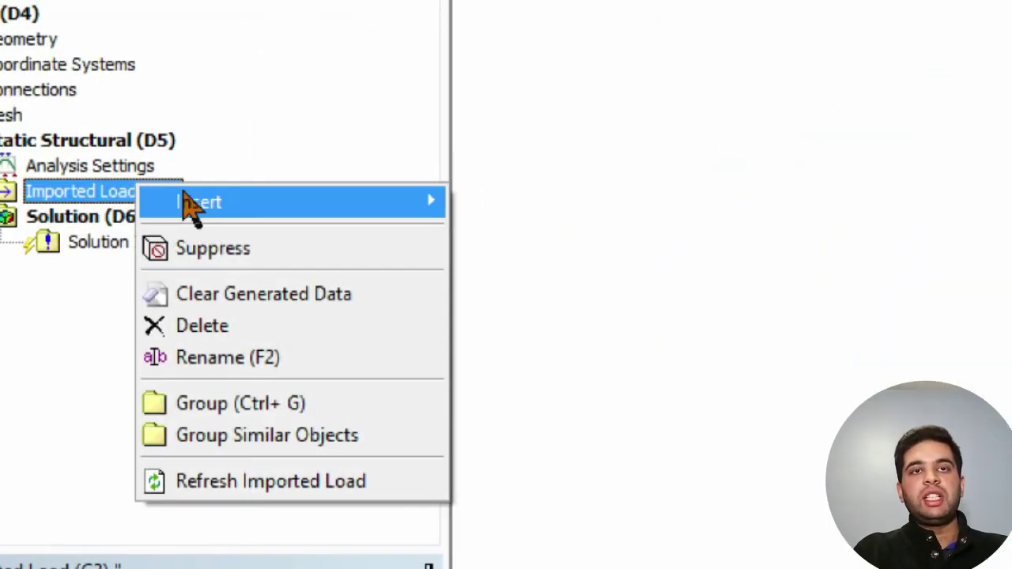
pyautogui.moveTo(190, 192)
pyautogui.click(477, 206)
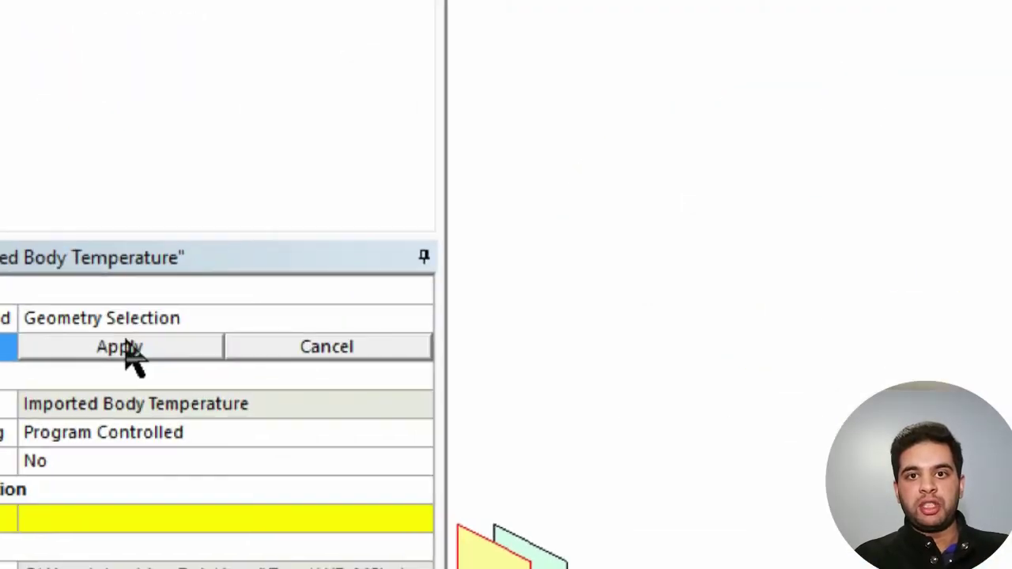
pyautogui.click(127, 348)
# Set the imported body temperature's CFD domain to solid__inner_, import the load and inspect the temperature distribution.
pyautogui.click(546, 475)
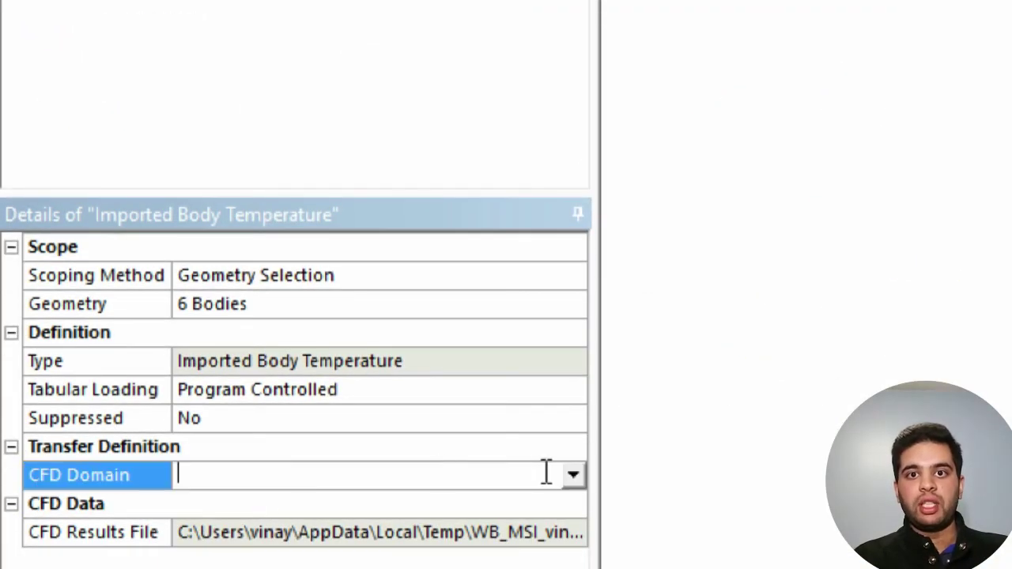
pyautogui.click(573, 475)
pyautogui.click(568, 501)
pyautogui.rightClick(103, 198)
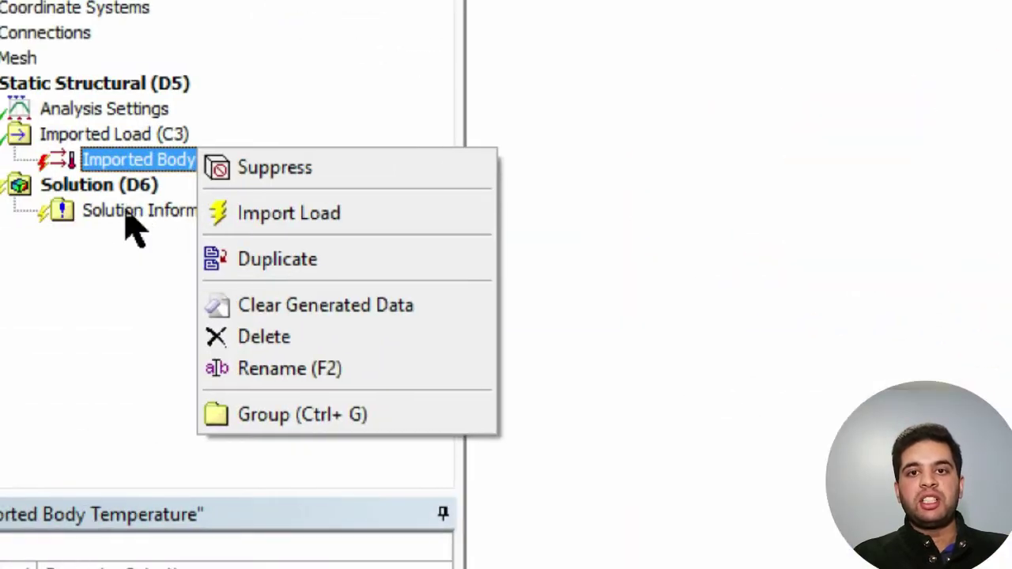
pyautogui.click(242, 219)
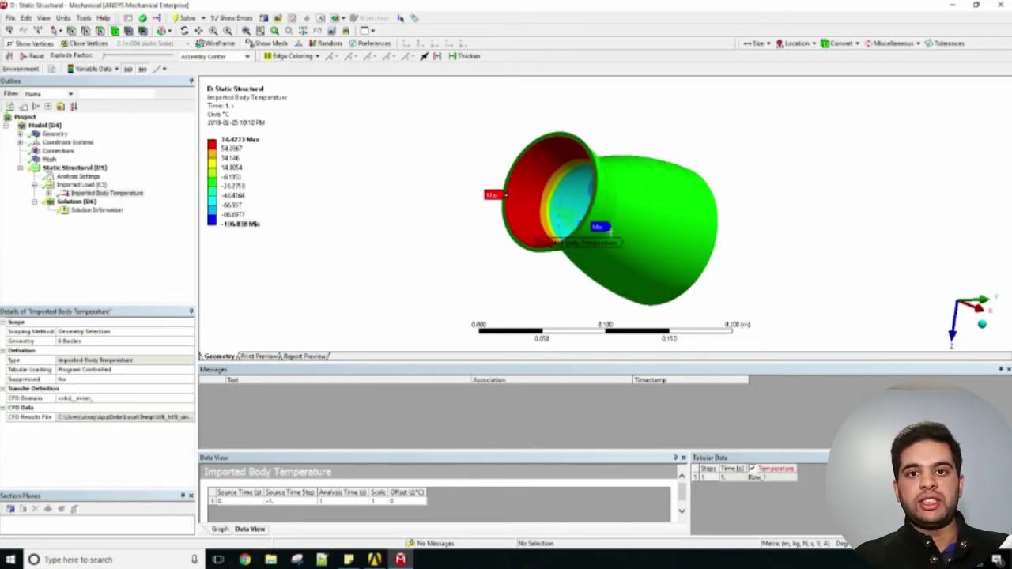
pyautogui.moveTo(611, 230); pyautogui.dragTo(584, 273, button='middle')
# Apply a 144800 Pa pressure load to the inner face of the nozzle's inlet section.
pyautogui.click(74, 168)
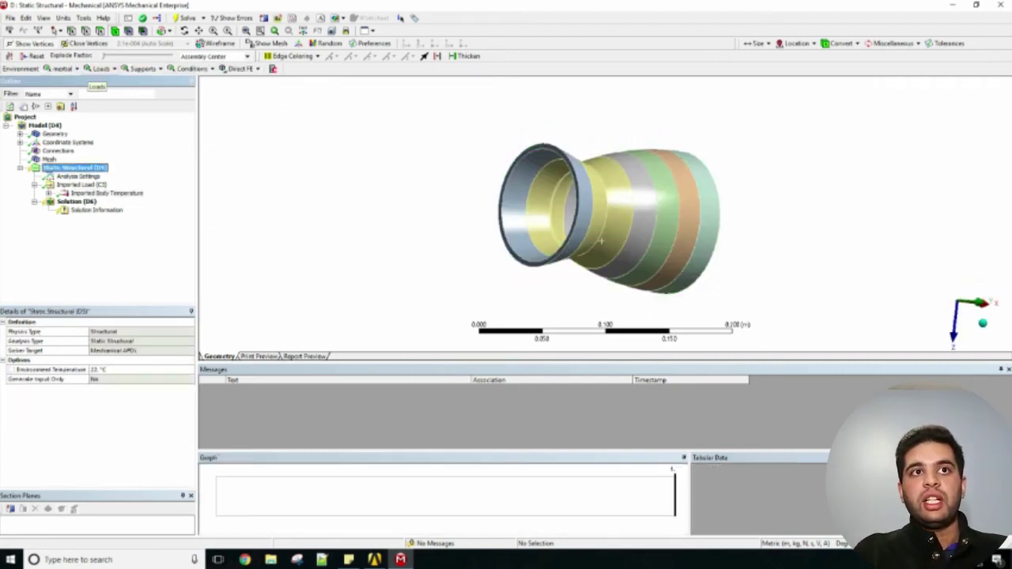
pyautogui.click(92, 69)
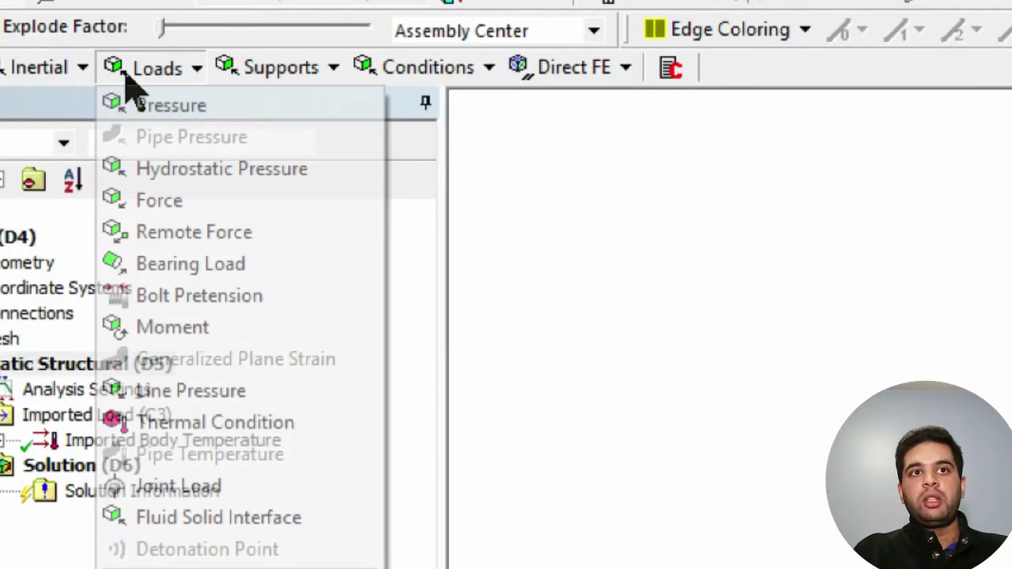
pyautogui.click(152, 107)
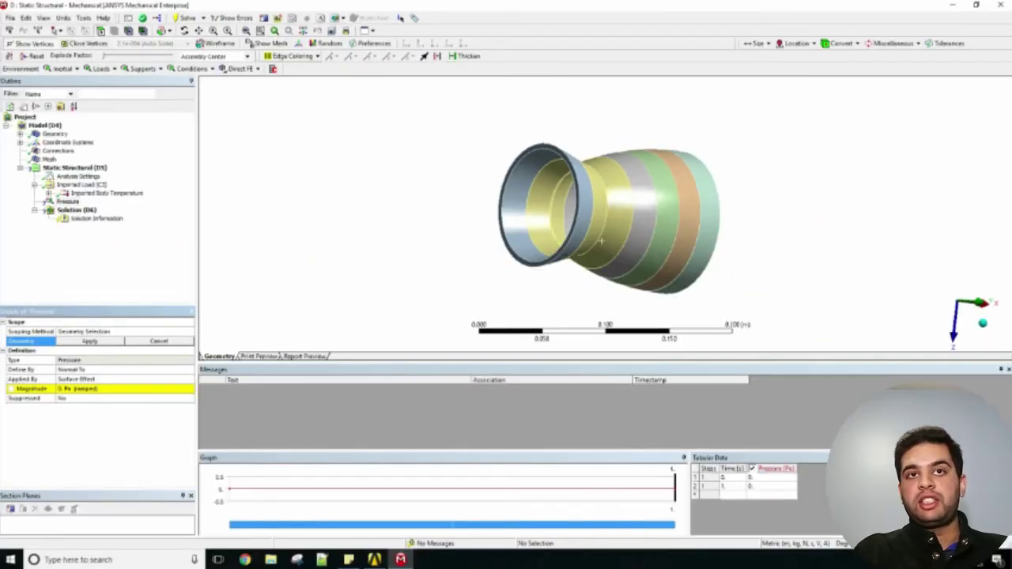
pyautogui.moveTo(459, 122); pyautogui.dragTo(600, 237)
pyautogui.scroll(3, 601, 249)
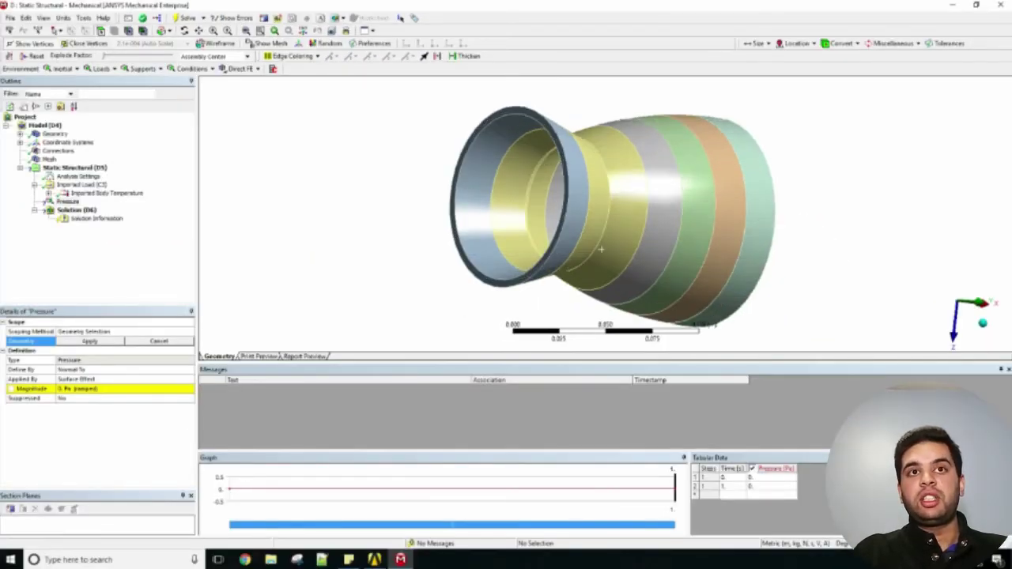
pyautogui.click(451, 203)
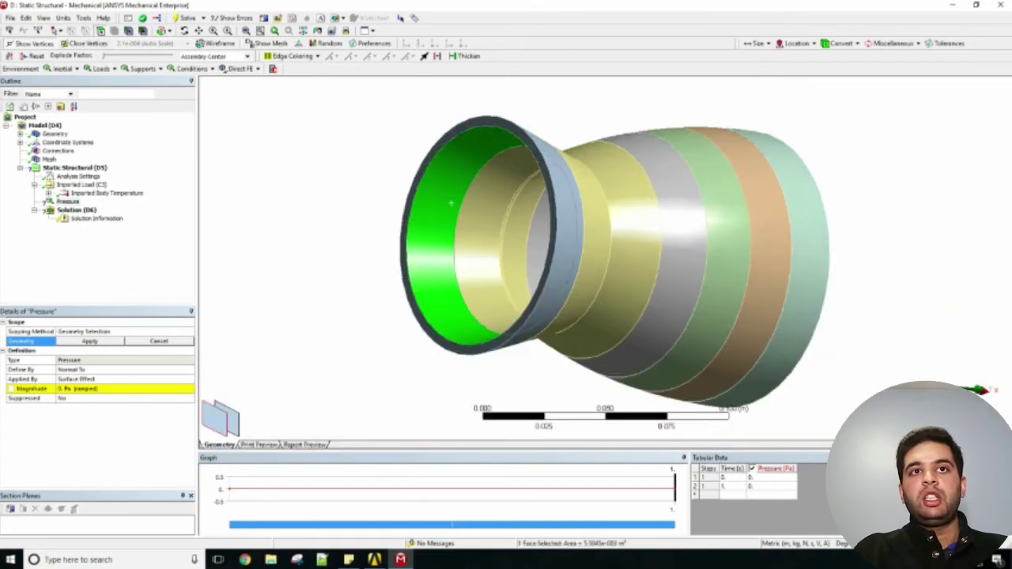
pyautogui.click(90, 340)
pyautogui.click(93, 389)
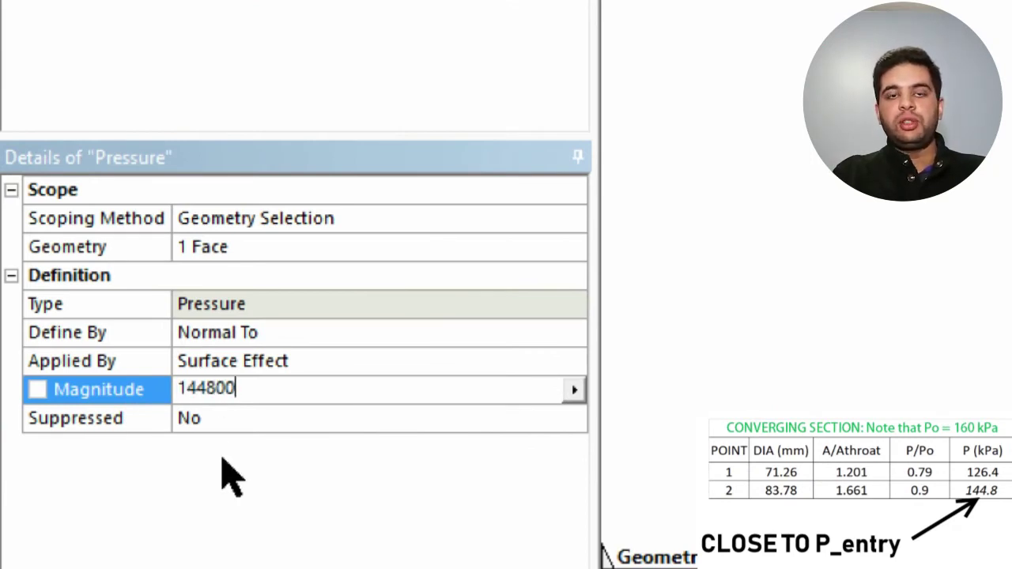
pyautogui.press('Return')
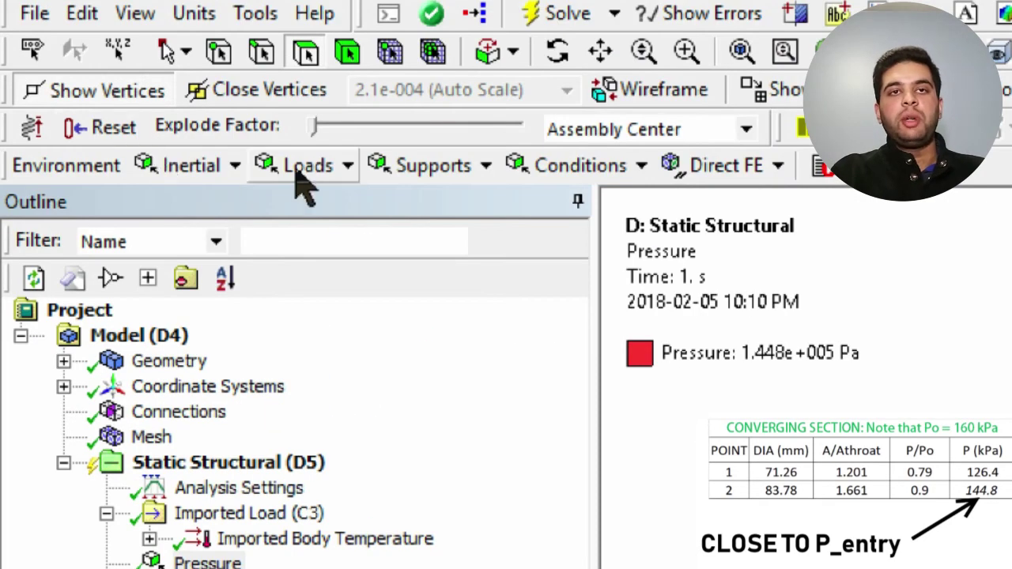
# Add a second pressure load on the inner converging face next to the inlet section.
pyautogui.click(304, 166)
pyautogui.click(330, 204)
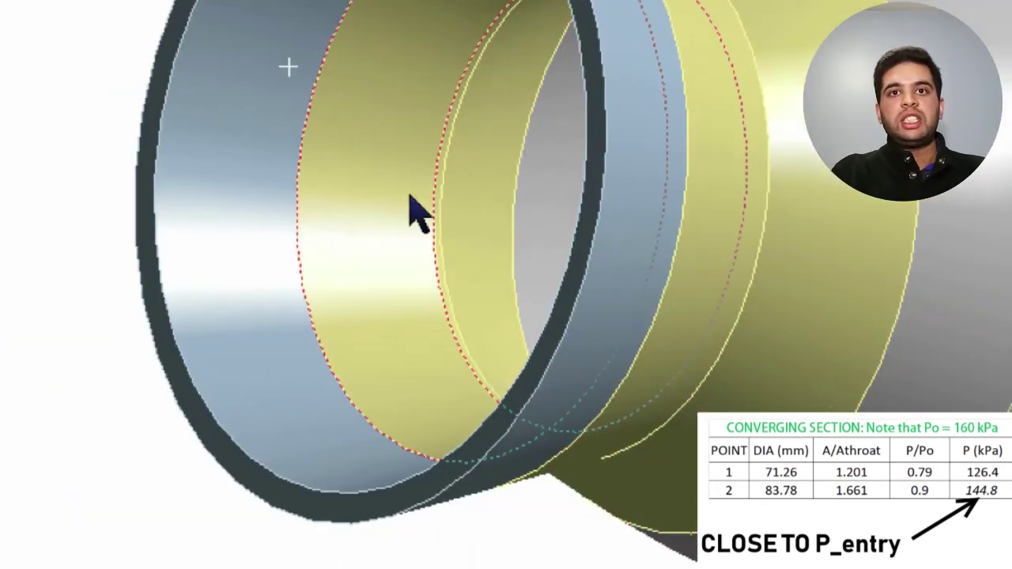
pyautogui.click(410, 198)
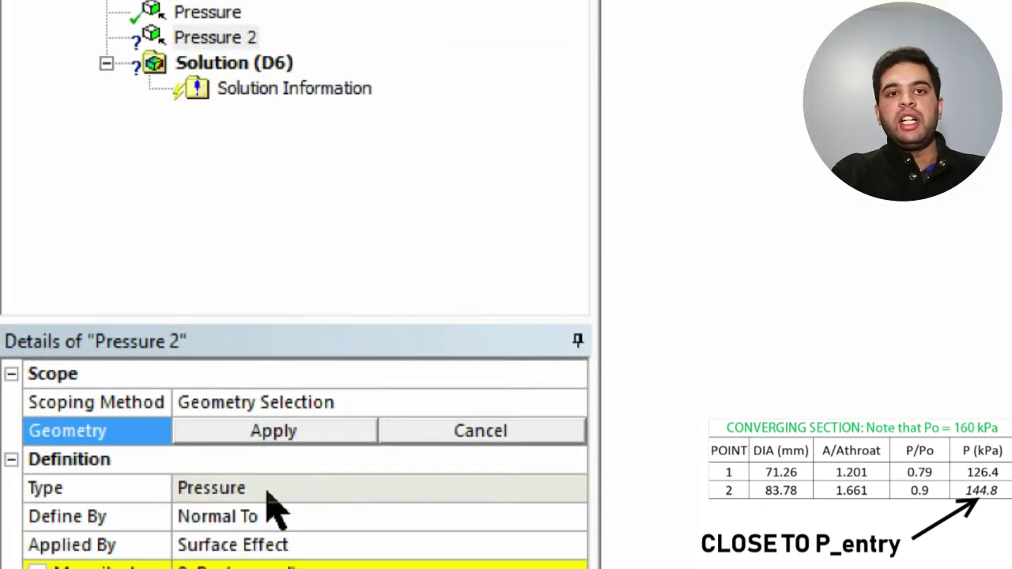
pyautogui.click(329, 431)
pyautogui.click(309, 566)
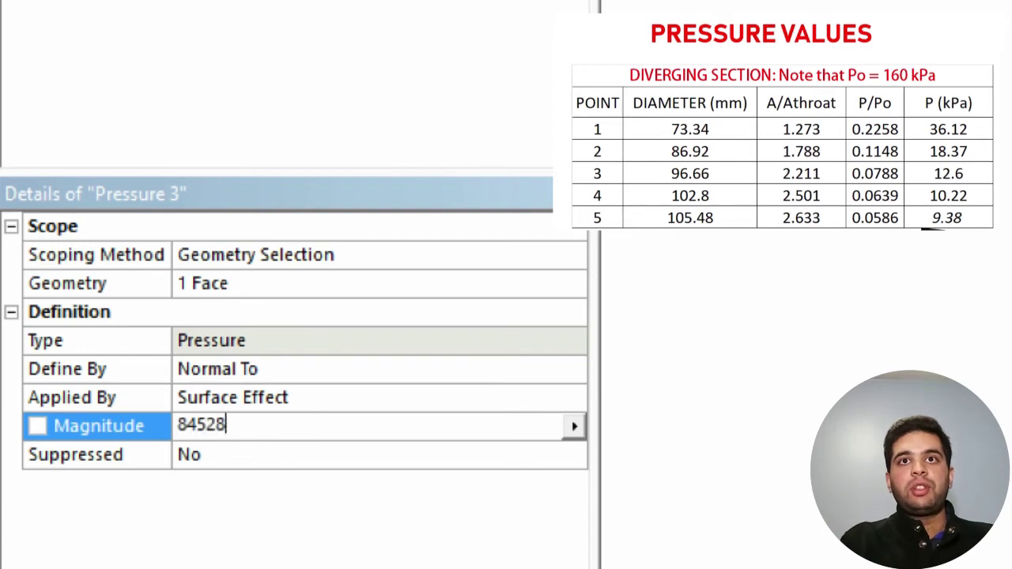
# Set the Pressure 3 magnitude to 84528 Pa and the Pressure 4 magnitude to 36120 Pa.
pyautogui.write('84528')
pyautogui.press('Return')
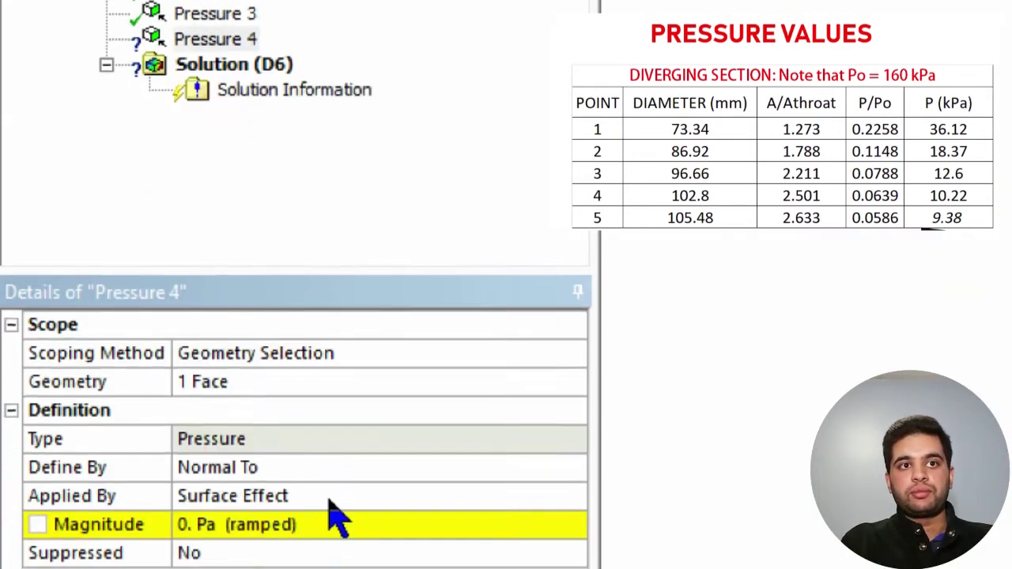
pyautogui.click(336, 521)
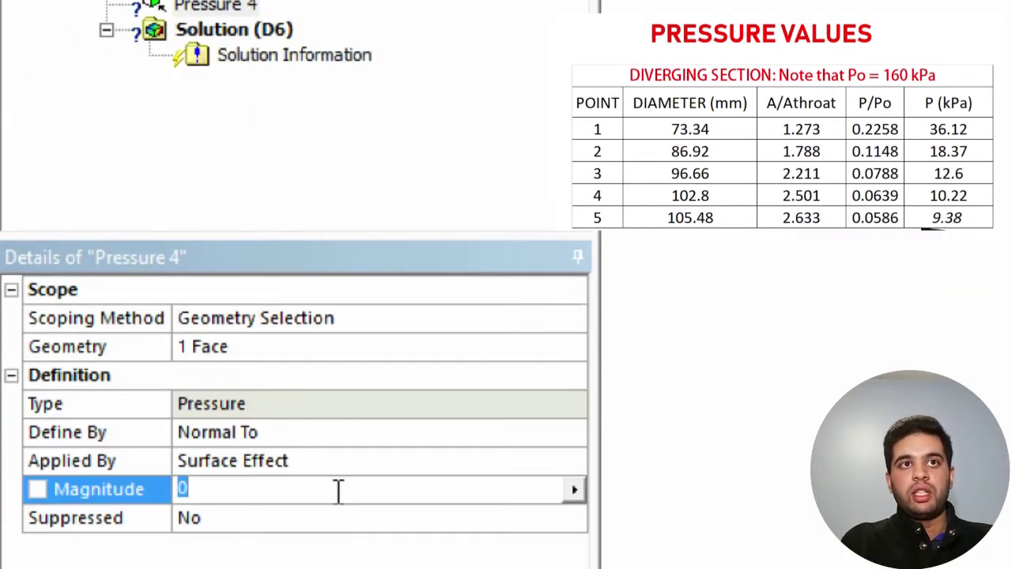
pyautogui.write('36120')
pyautogui.press('Return')
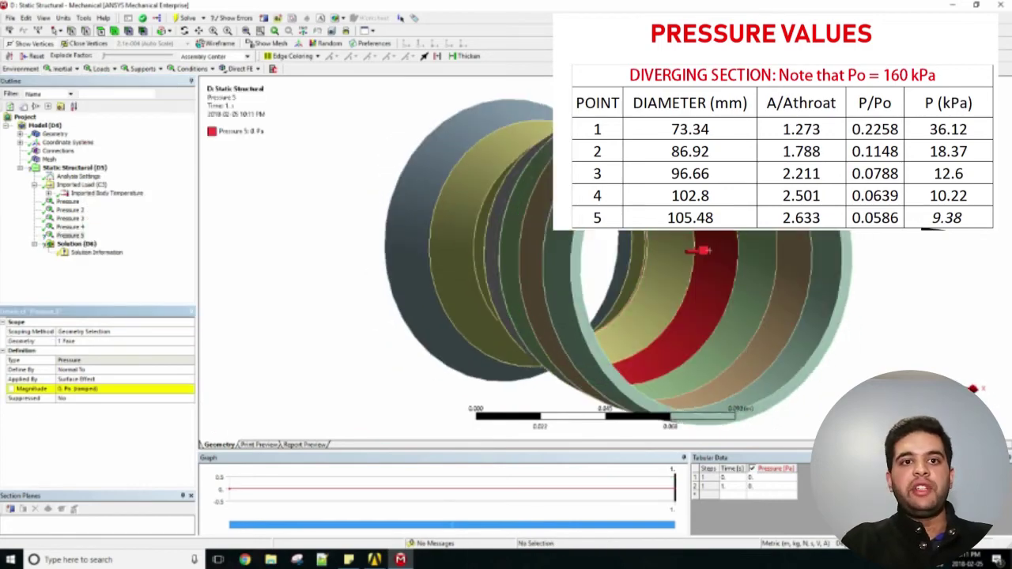
# Compare the Pressure 4 load, then set the Pressure 5 magnitude to 18368 Pa.
pyautogui.click(95, 388)
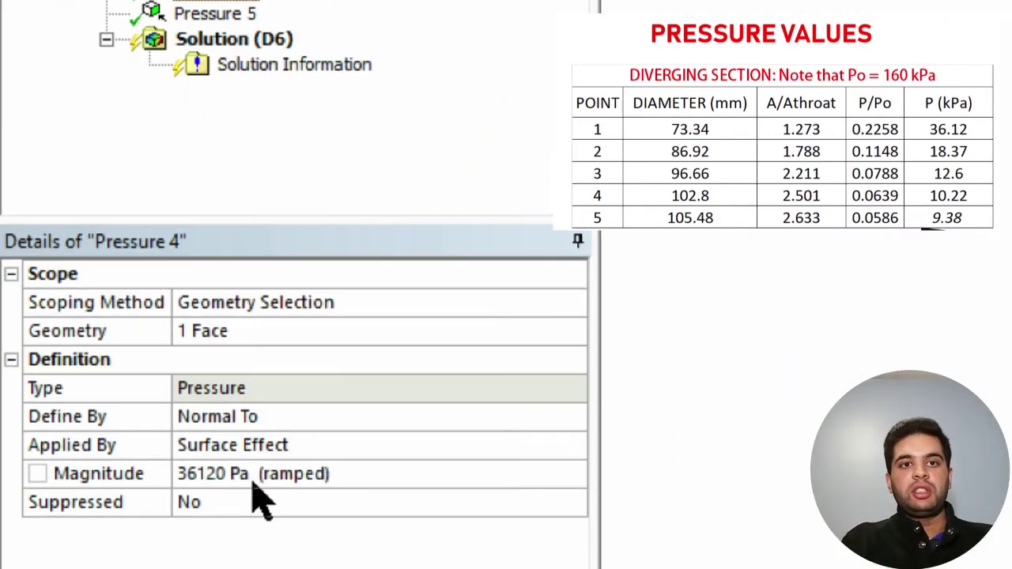
pyautogui.click(223, 16)
pyautogui.click(358, 475)
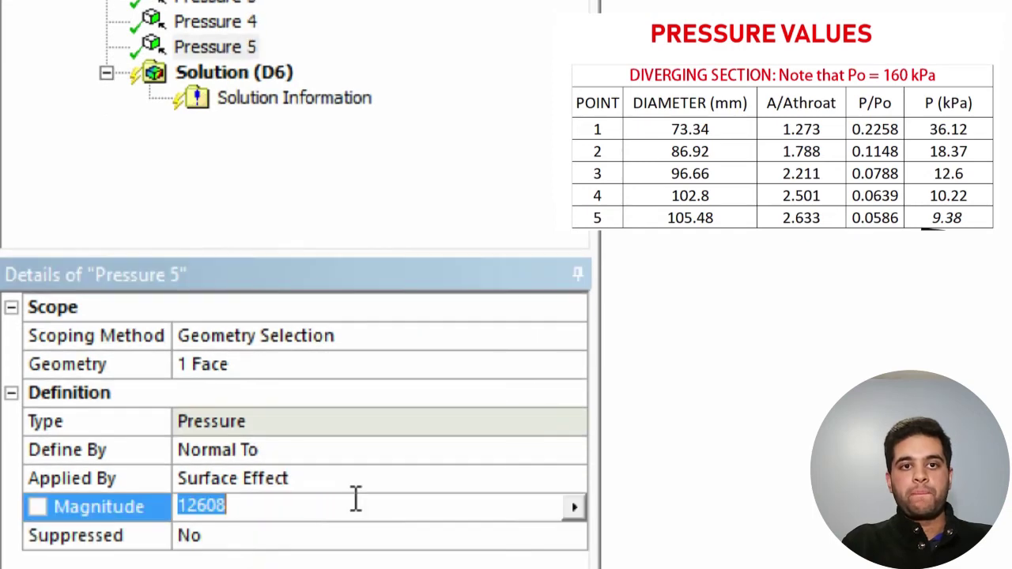
pyautogui.write('18368')
pyautogui.press('Return')
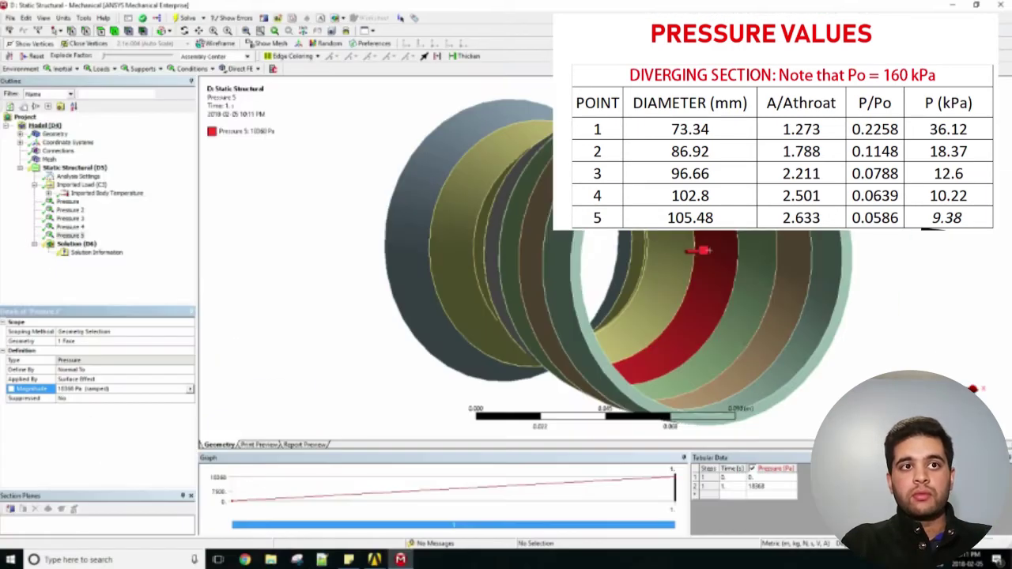
# Apply a 12608 Pa pressure load to the third inner face of the diverging section.
pyautogui.click(70, 236)
pyautogui.click(101, 69)
pyautogui.click(111, 82)
pyautogui.click(742, 280)
pyautogui.click(90, 342)
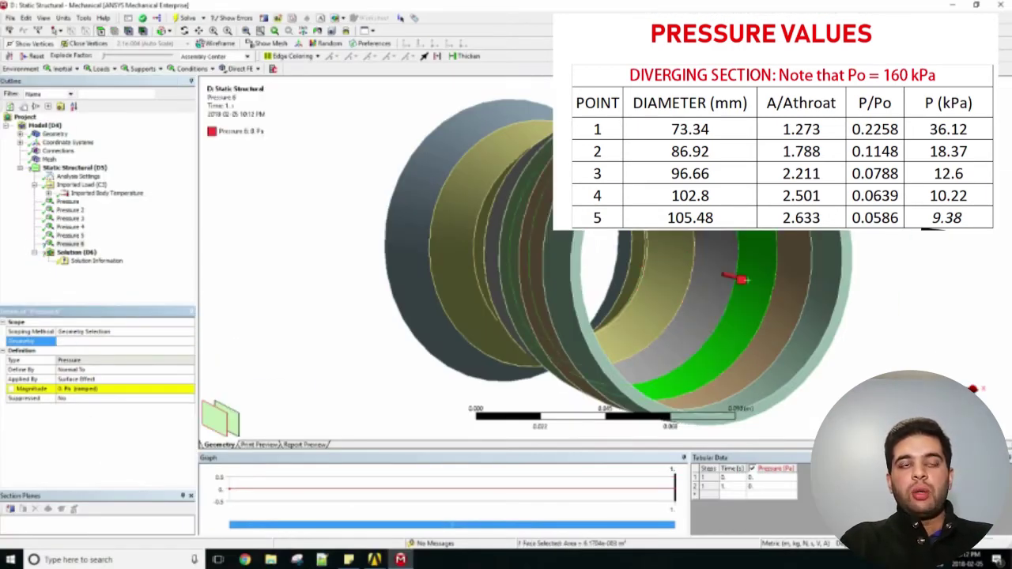
pyautogui.click(118, 389)
pyautogui.write('120')
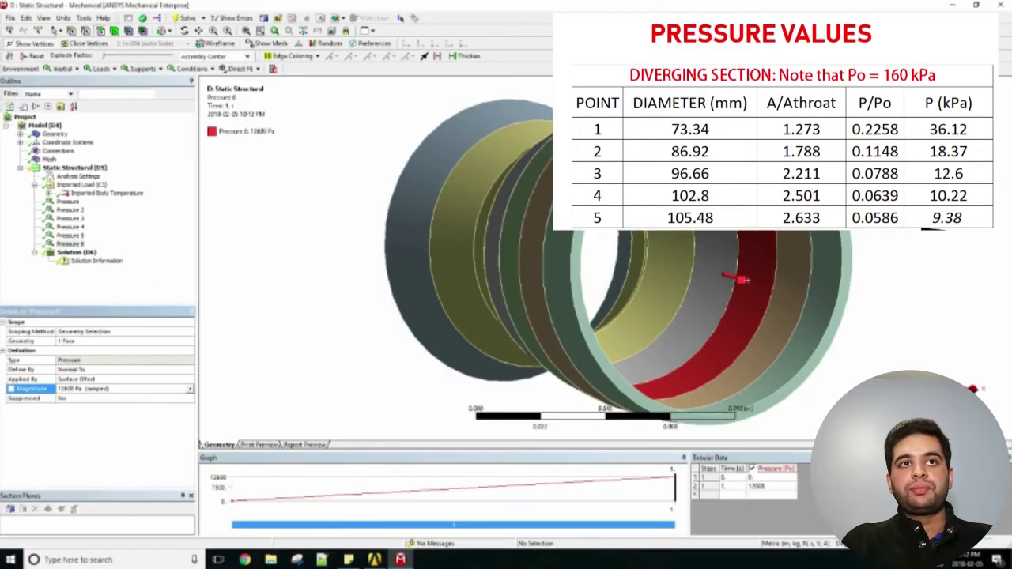
# Apply a 10224 Pa pressure load to the inner face just before the nozzle's exit section.
pyautogui.click(101, 69)
pyautogui.click(111, 81)
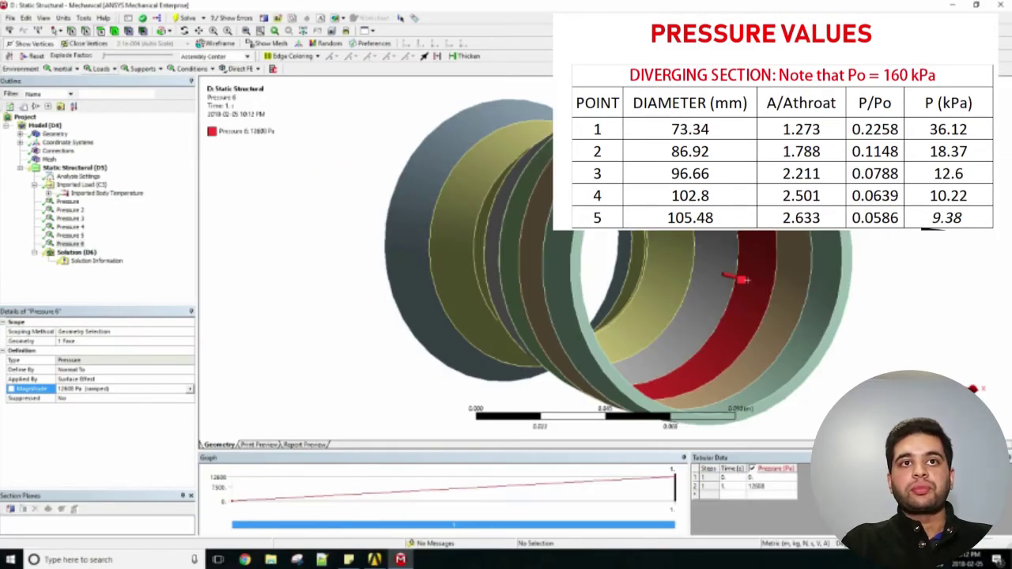
pyautogui.click(783, 302)
pyautogui.click(91, 341)
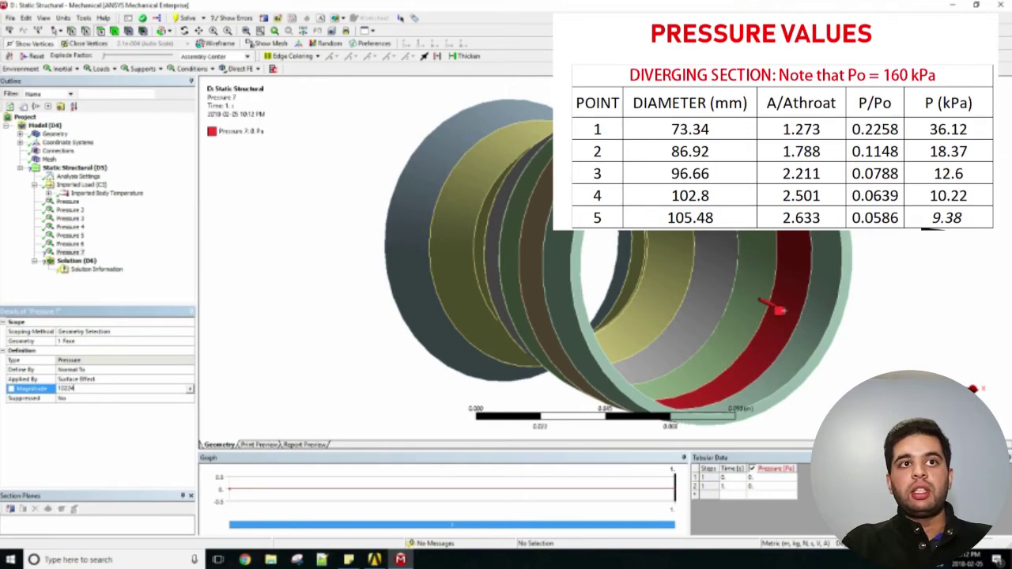
# Apply a 9376 Pa pressure load to the inner face of the nozzle's exit section.
pyautogui.click(100, 69)
pyautogui.click(111, 82)
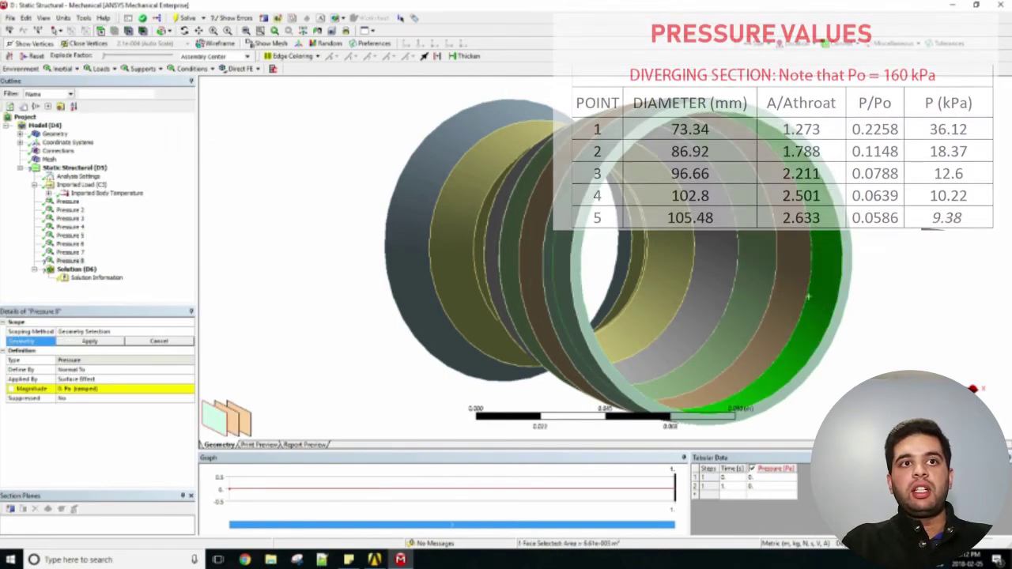
pyautogui.click(90, 342)
pyautogui.click(111, 387)
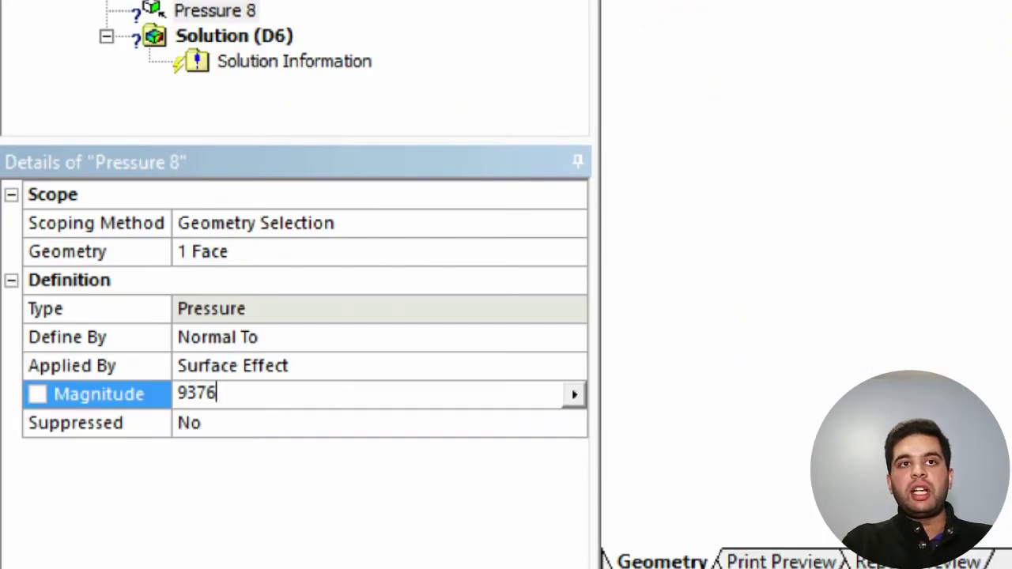
pyautogui.press('Return')
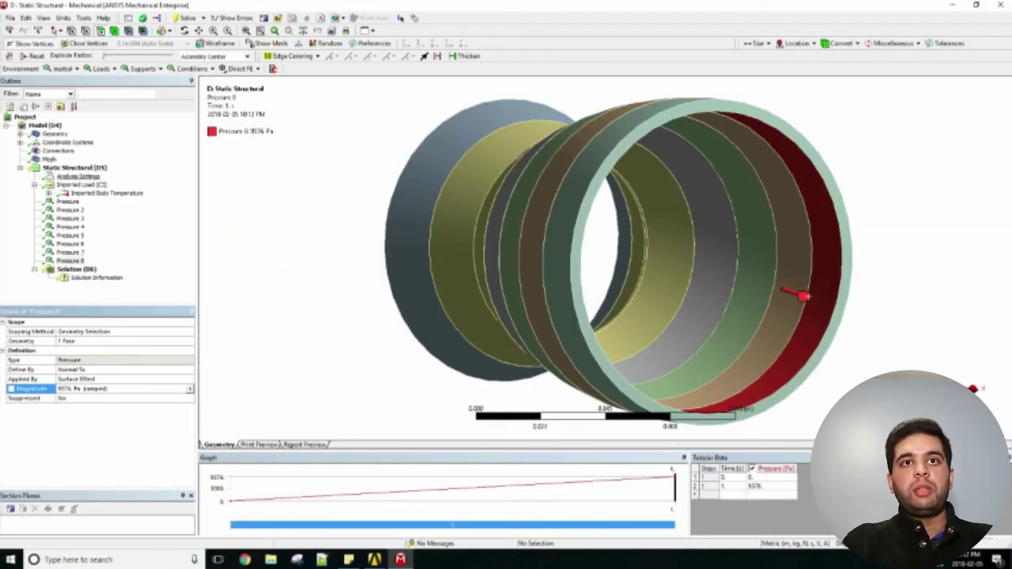
# Add a mesh sizing control scoped to all 6 bodies of the nozzle.
pyautogui.click(50, 159)
pyautogui.scroll(-3, 858, 349)
pyautogui.moveTo(577, 226); pyautogui.dragTo(748, 254, button='middle')
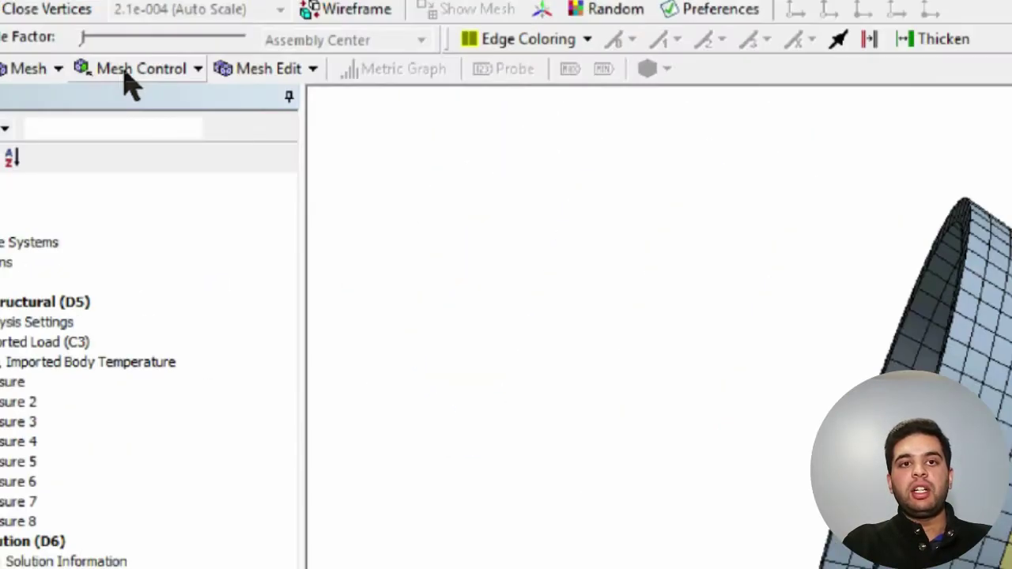
pyautogui.click(120, 70)
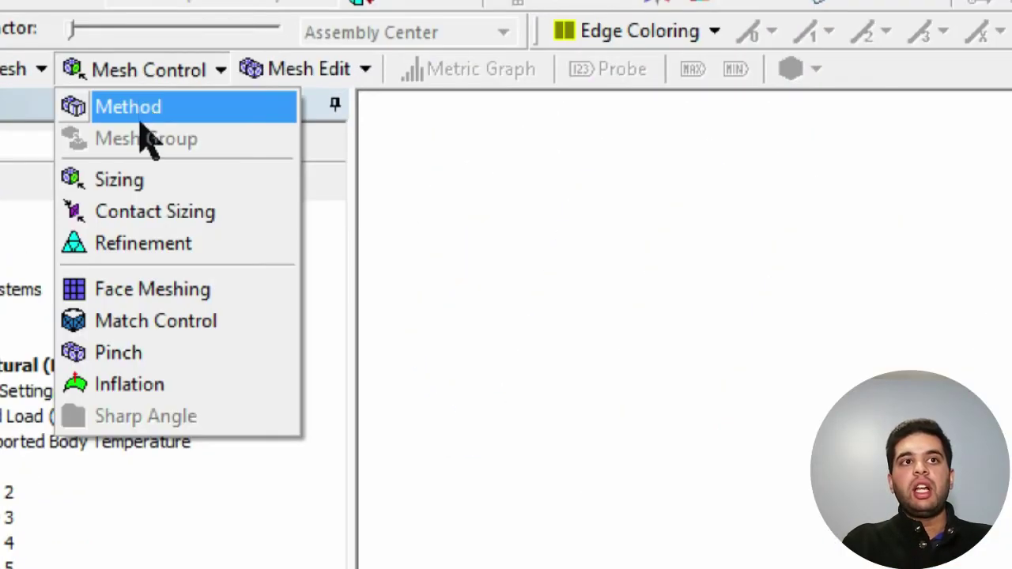
pyautogui.click(130, 108)
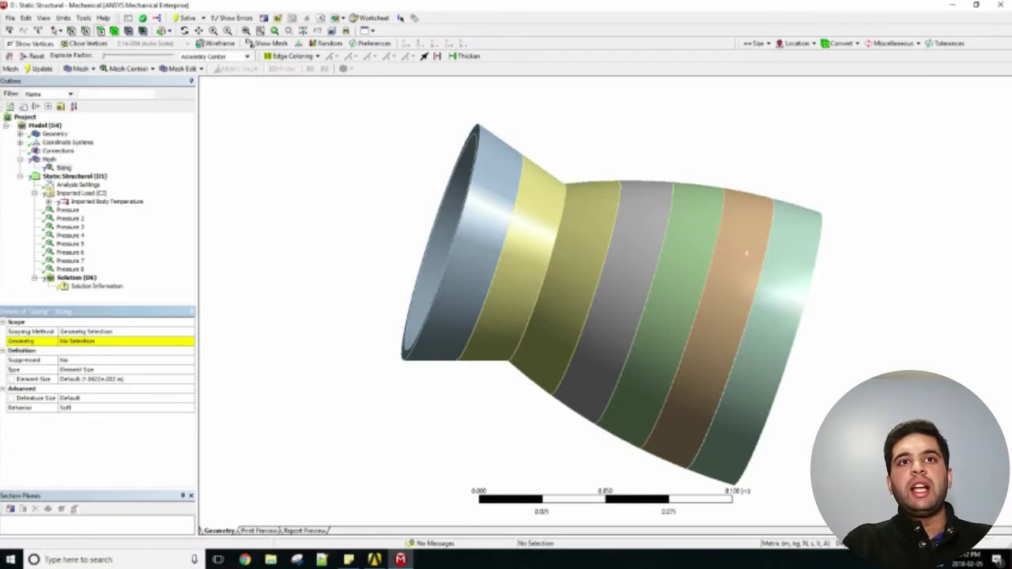
pyautogui.click(499, 229)
pyautogui.hotkey('ctrl', 'a')
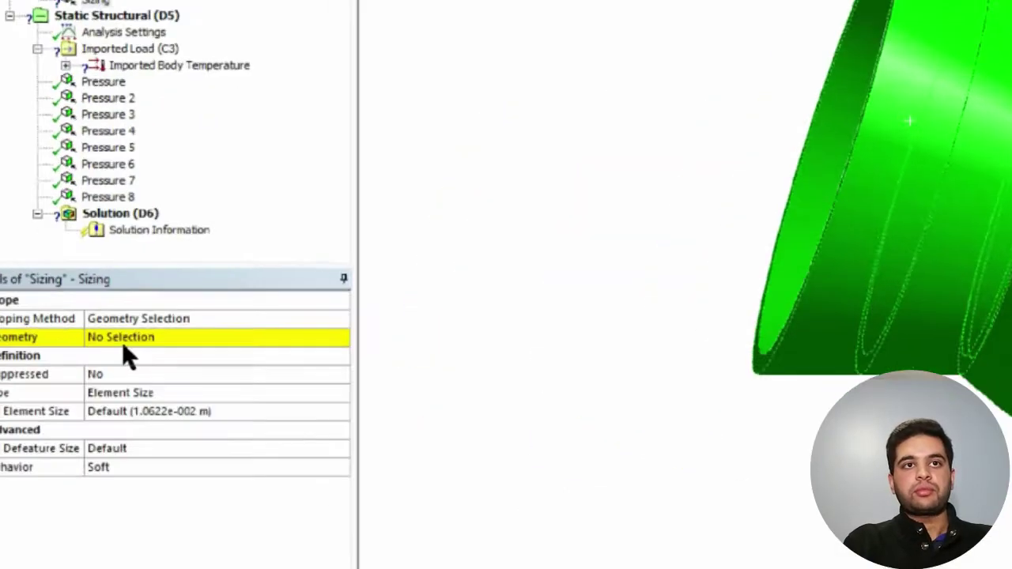
pyautogui.click(79, 342)
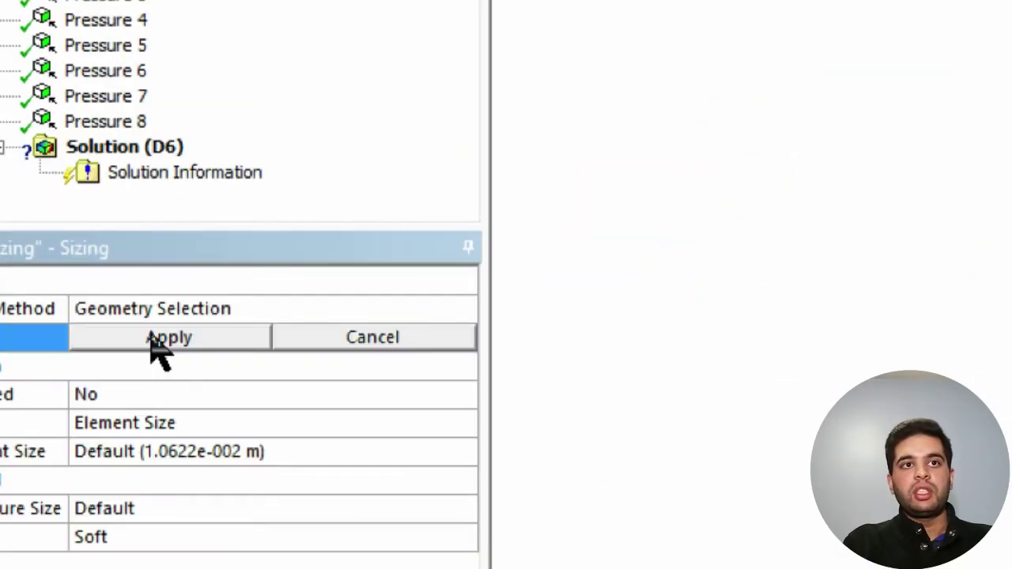
pyautogui.click(86, 343)
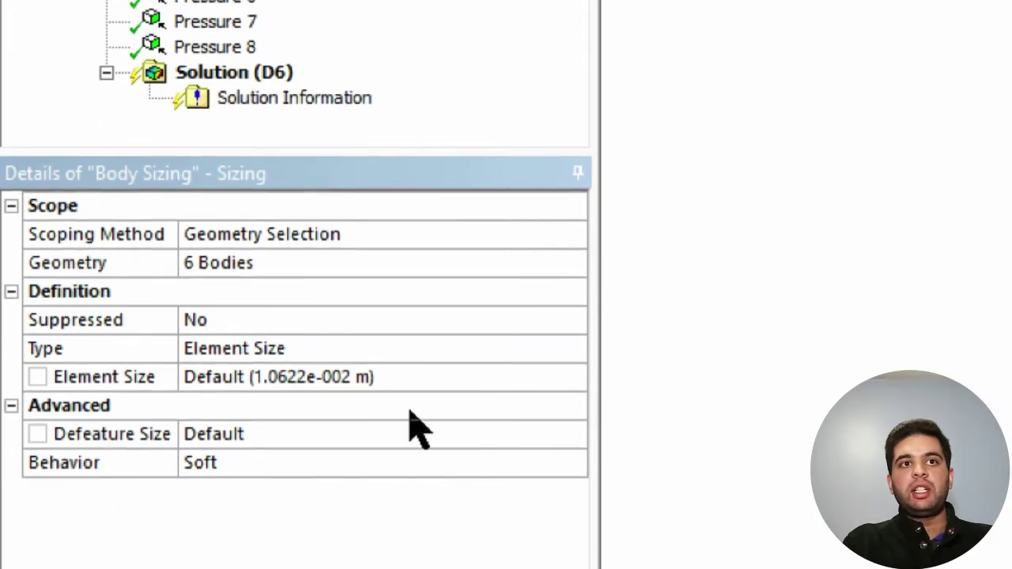
# Set the body sizing's element size to 2.5e-003 m and change its behavior option.
pyautogui.click(444, 452)
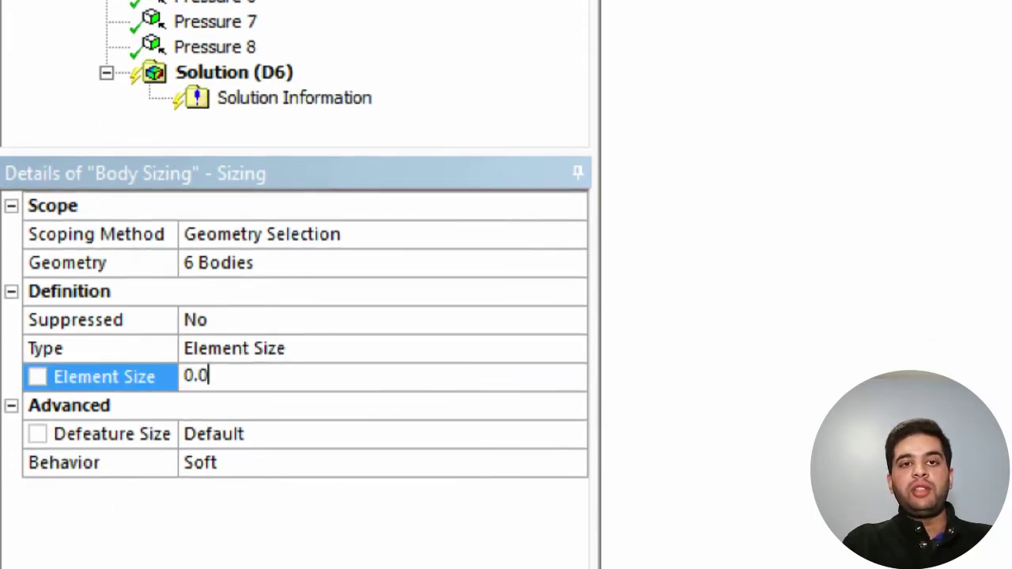
pyautogui.click(414, 503)
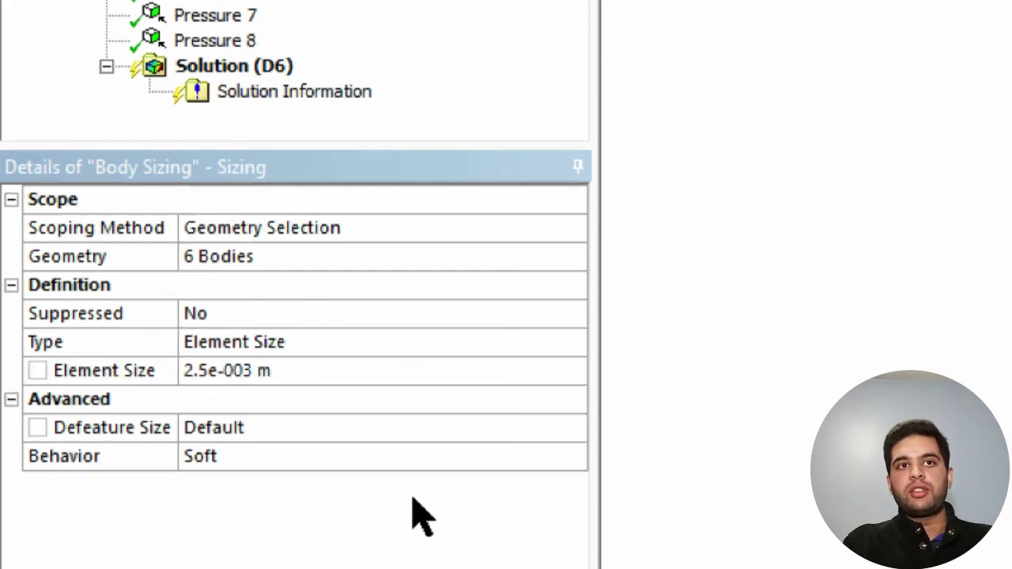
pyautogui.click(398, 455)
pyautogui.click(574, 458)
pyautogui.click(565, 510)
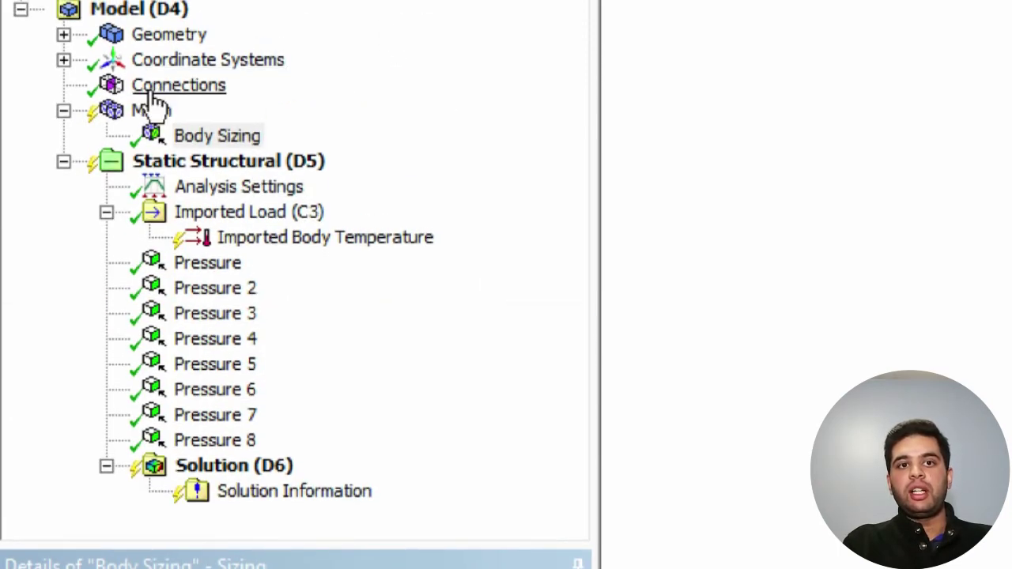
# Generate the nozzle mesh with the new body sizing.
pyautogui.rightClick(158, 68)
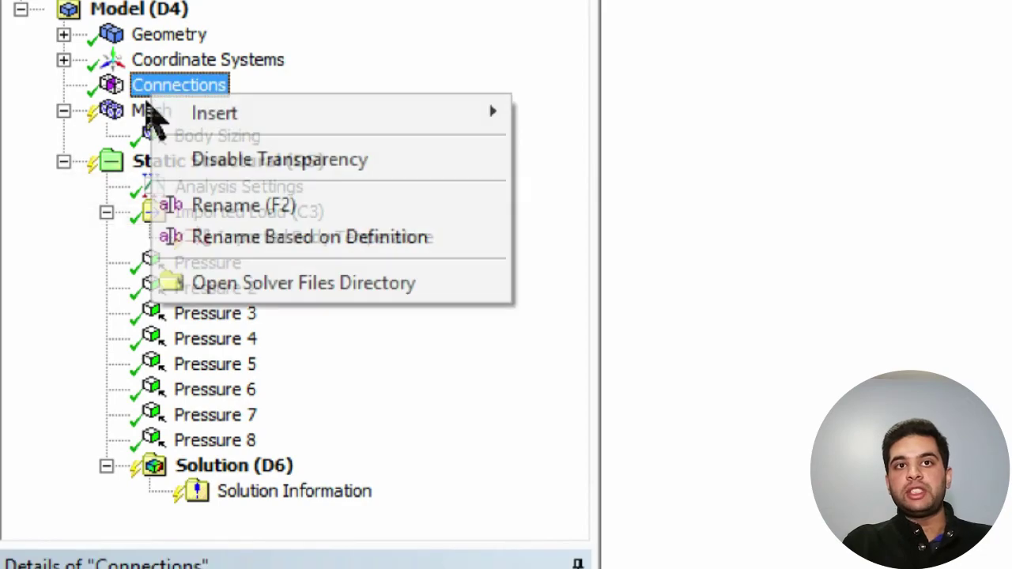
pyautogui.rightClick(147, 91)
pyautogui.click(172, 151)
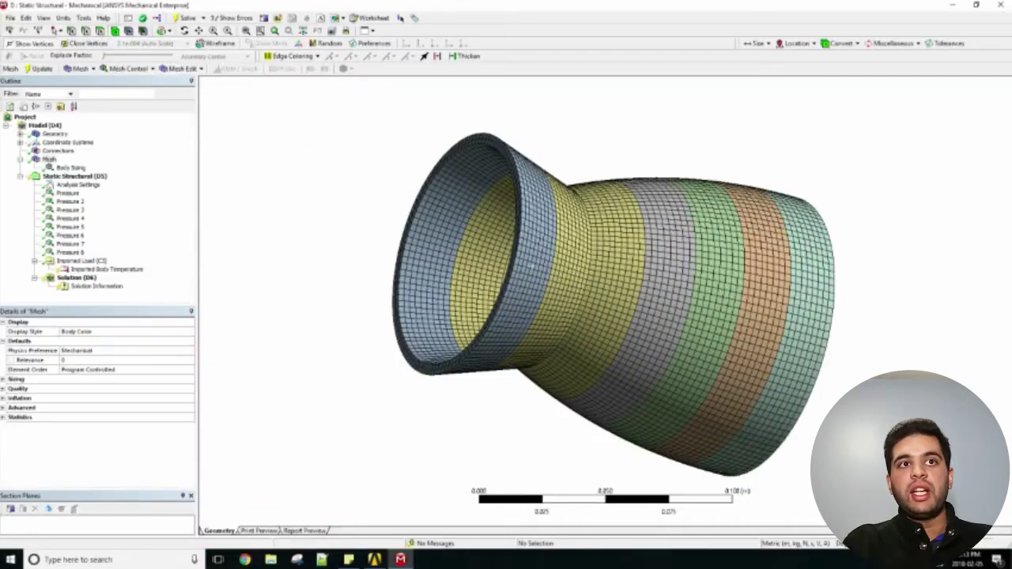
# Import the CFD temperature data into the Imported Body Temperature load.
pyautogui.moveTo(533, 266); pyautogui.dragTo(445, 233, button='middle')
pyautogui.rightClick(127, 269)
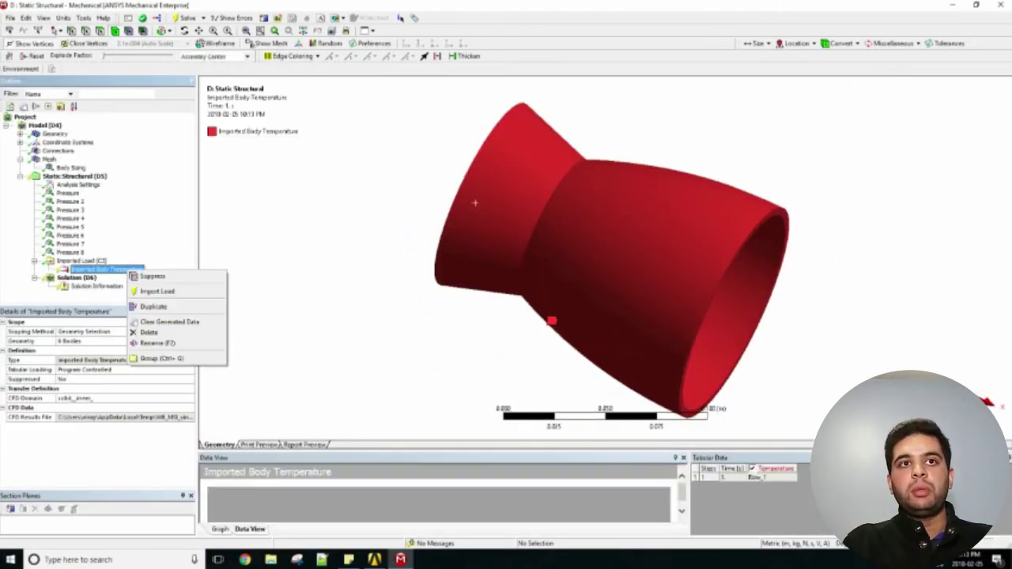
pyautogui.click(162, 290)
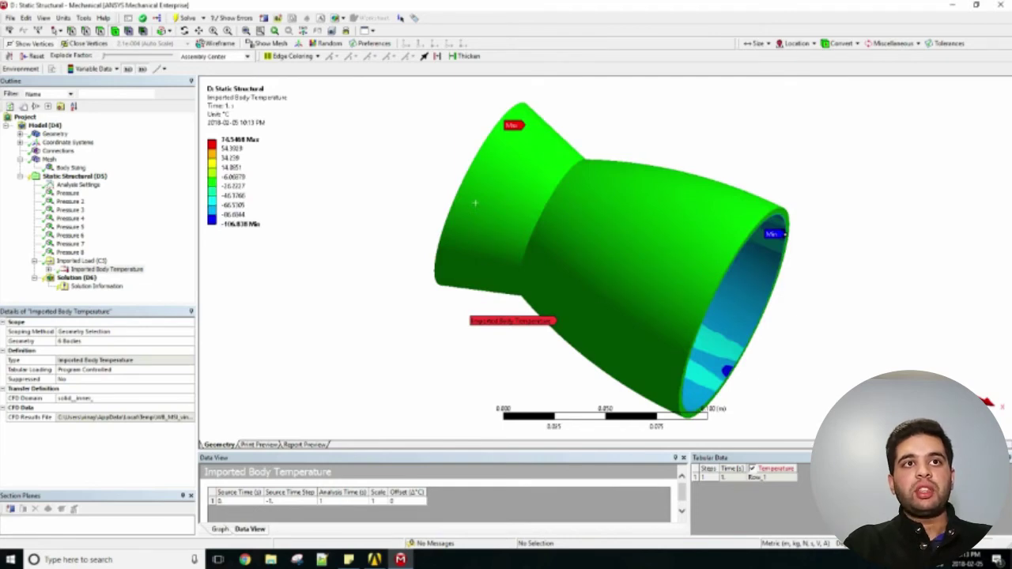
# Add a fixed support on the annular end face of the nozzle's inlet section.
pyautogui.click(140, 68)
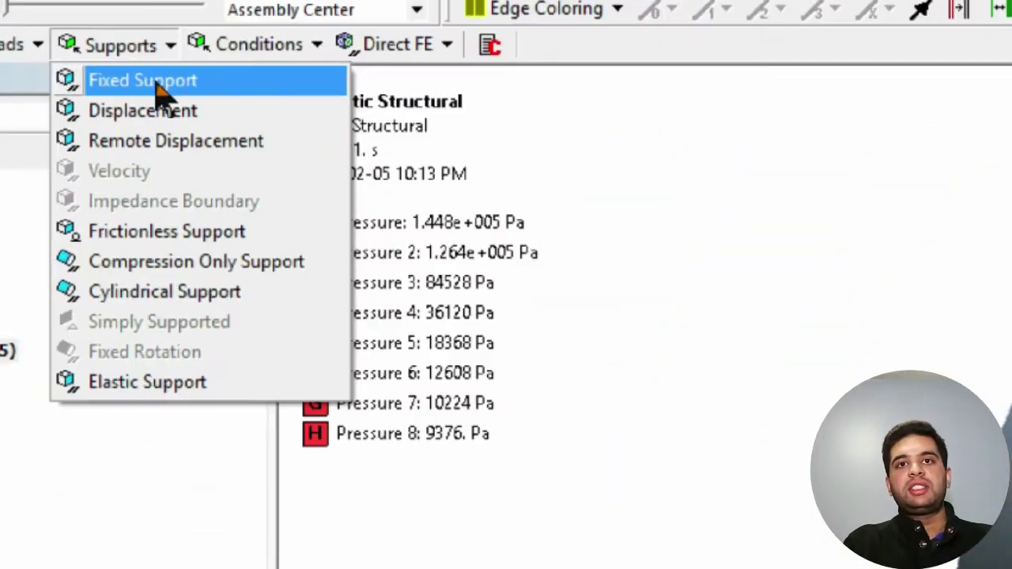
pyautogui.click(162, 84)
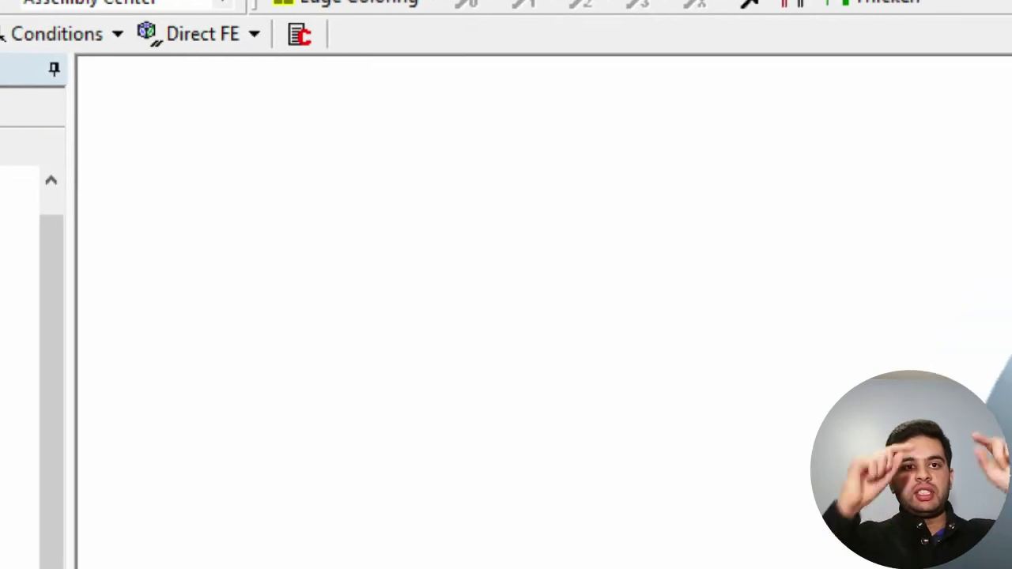
pyautogui.scroll(5, 952, 378)
pyautogui.scroll(2, 794, 433)
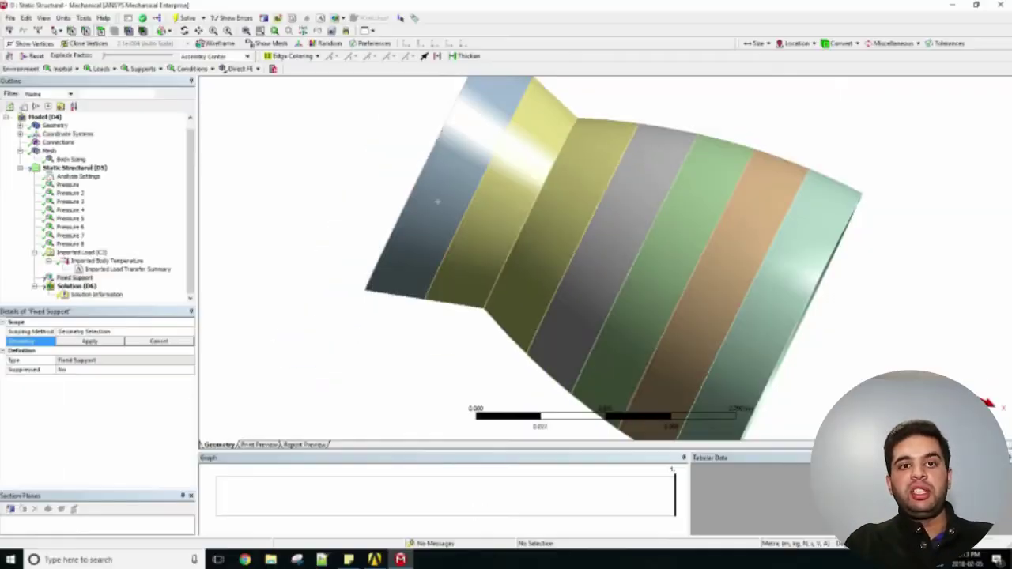
pyautogui.moveTo(436, 201); pyautogui.dragTo(566, 337, button='middle')
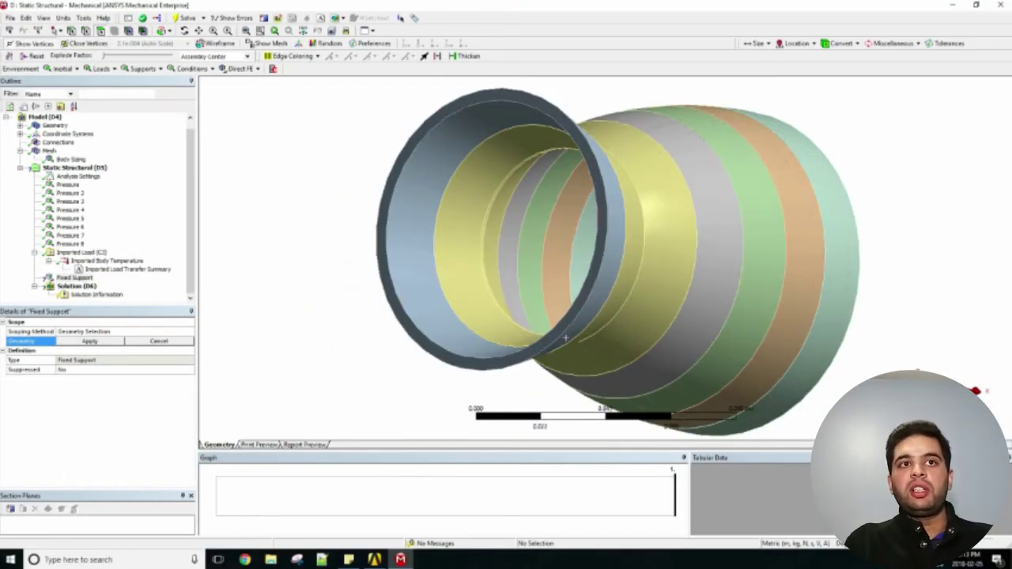
pyautogui.click(566, 338)
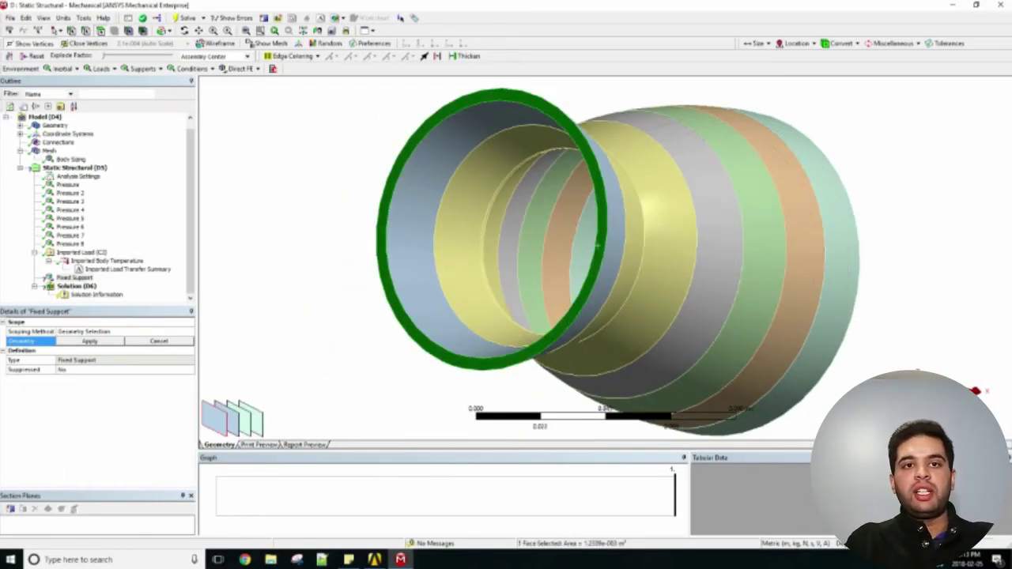
pyautogui.click(89, 341)
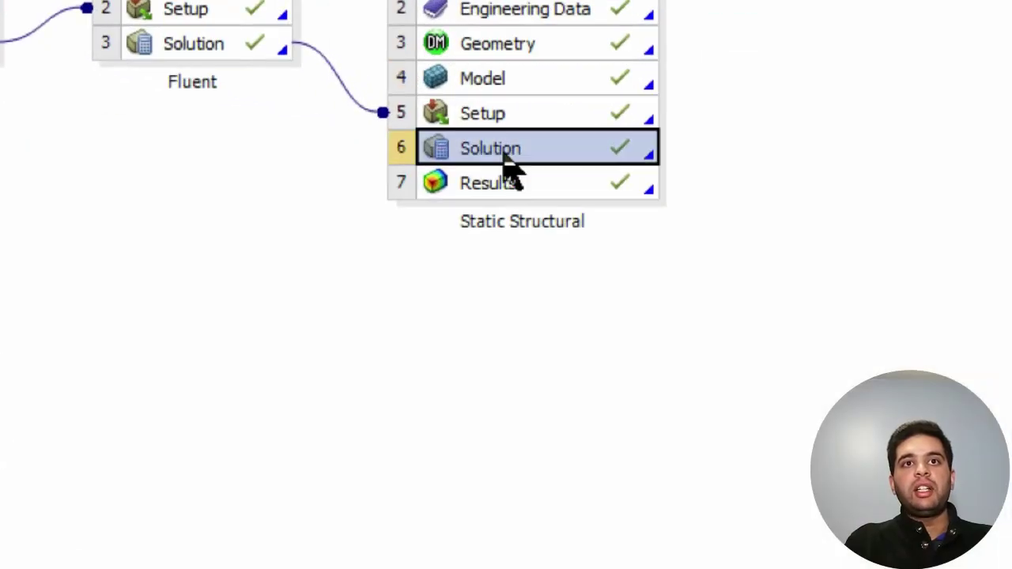
# In the Workbench project schematic, transfer the static structural solution to a new Harmonic Response system and open its setup.
pyautogui.rightClick(511, 164)
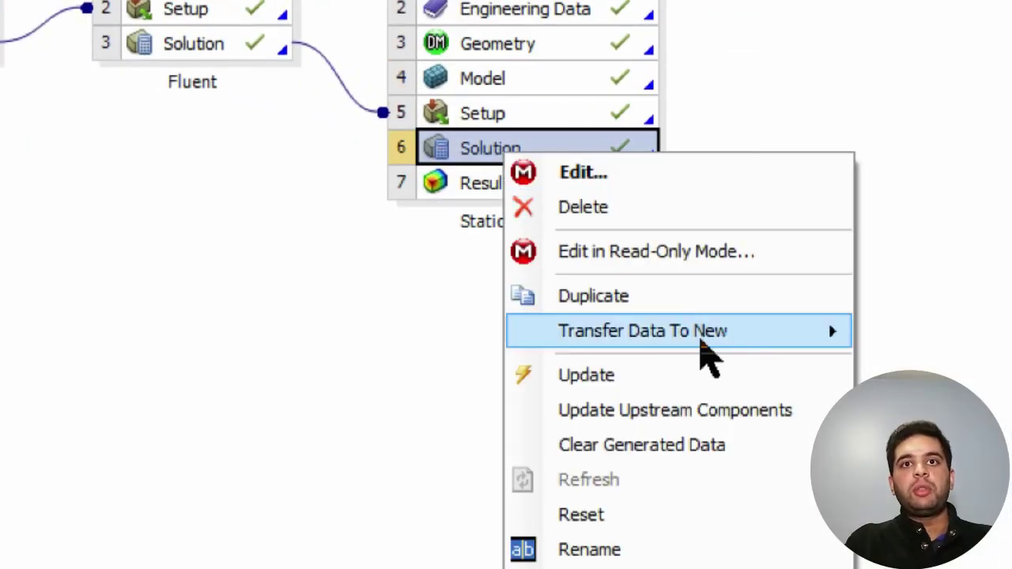
pyautogui.moveTo(701, 351)
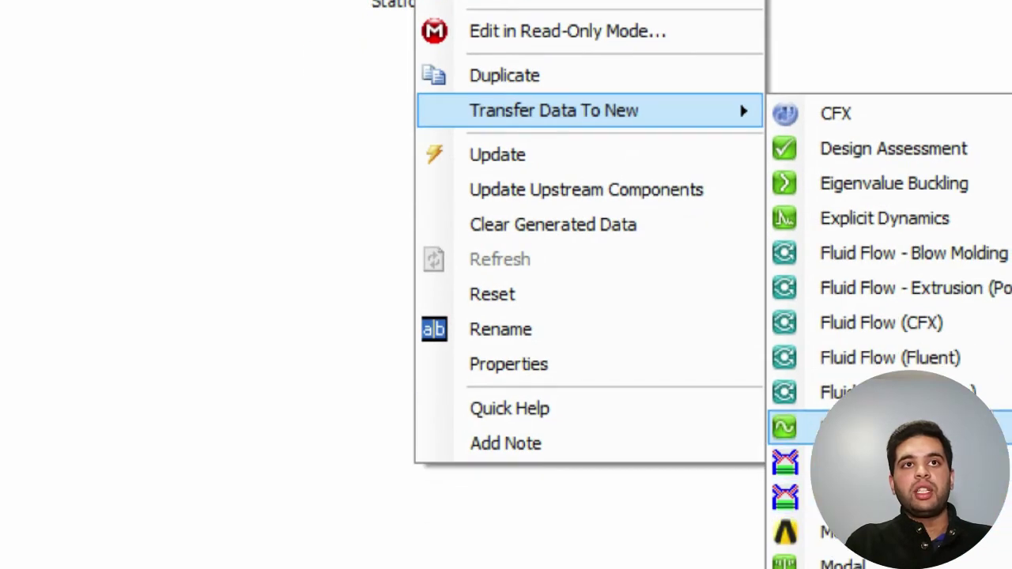
pyautogui.click(980, 524)
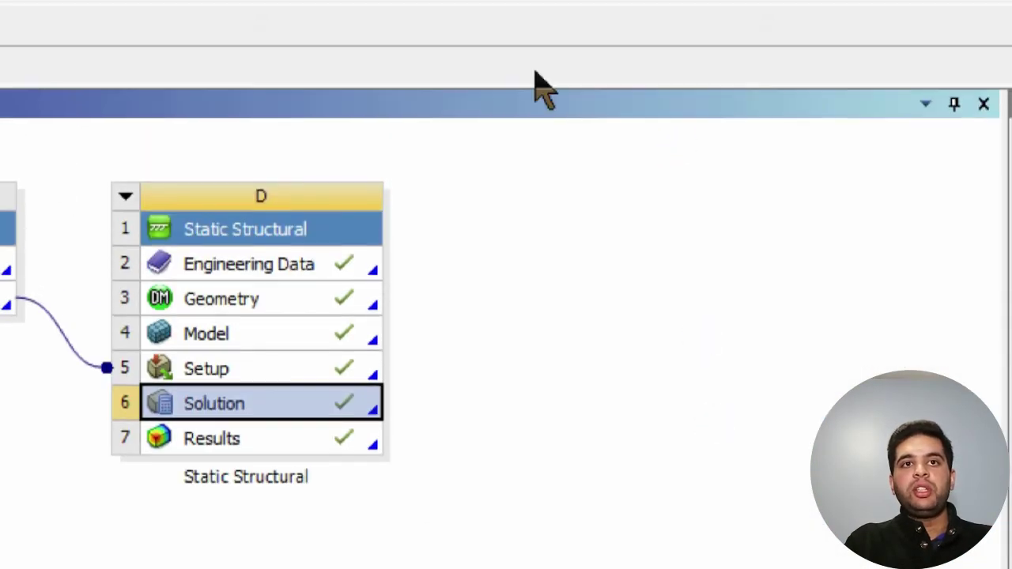
pyautogui.doubleClick(625, 386)
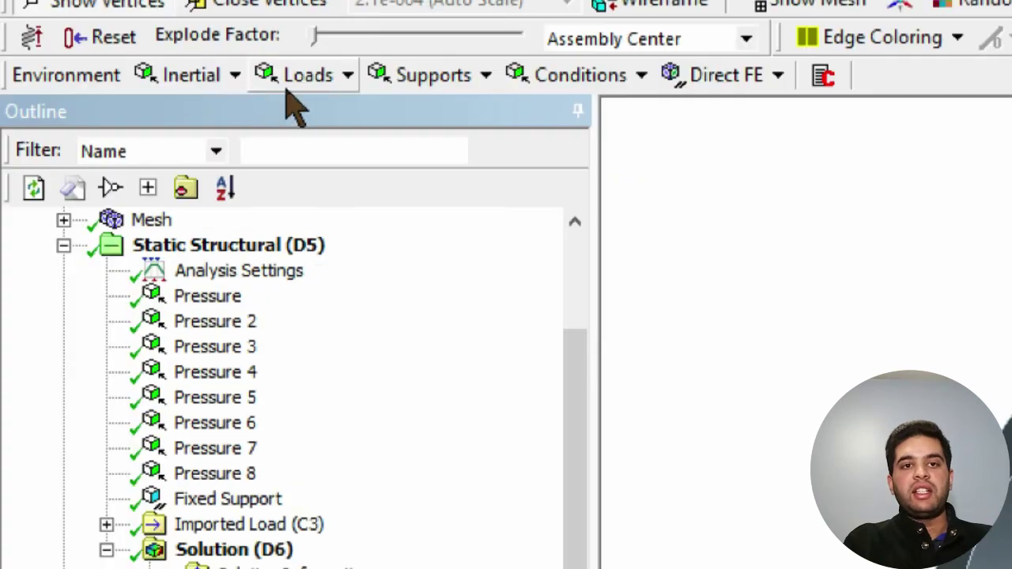
# Add an Acceleration load on all bodies to the harmonic response analysis.
pyautogui.click(228, 76)
pyautogui.click(221, 117)
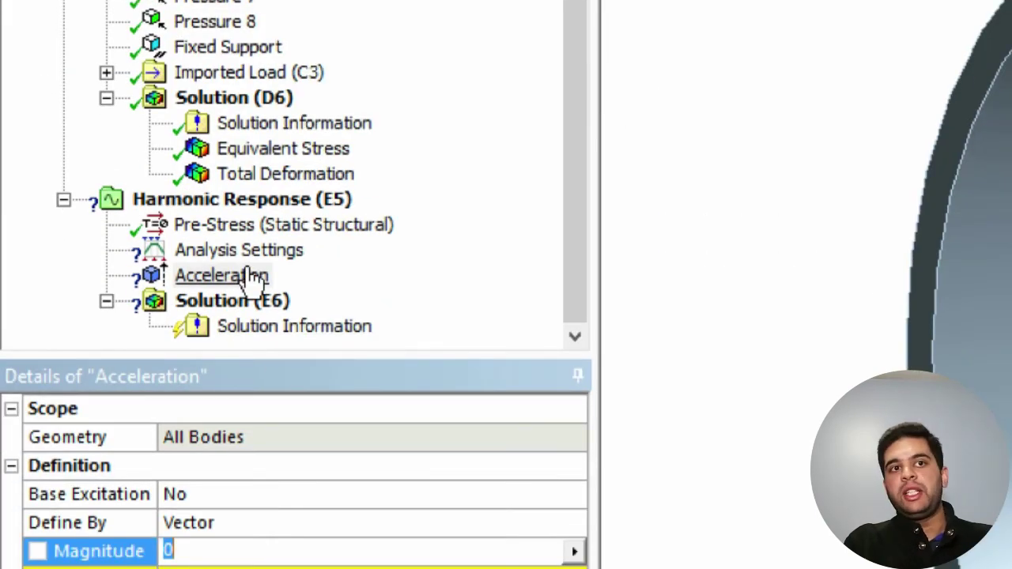
pyautogui.click(250, 277)
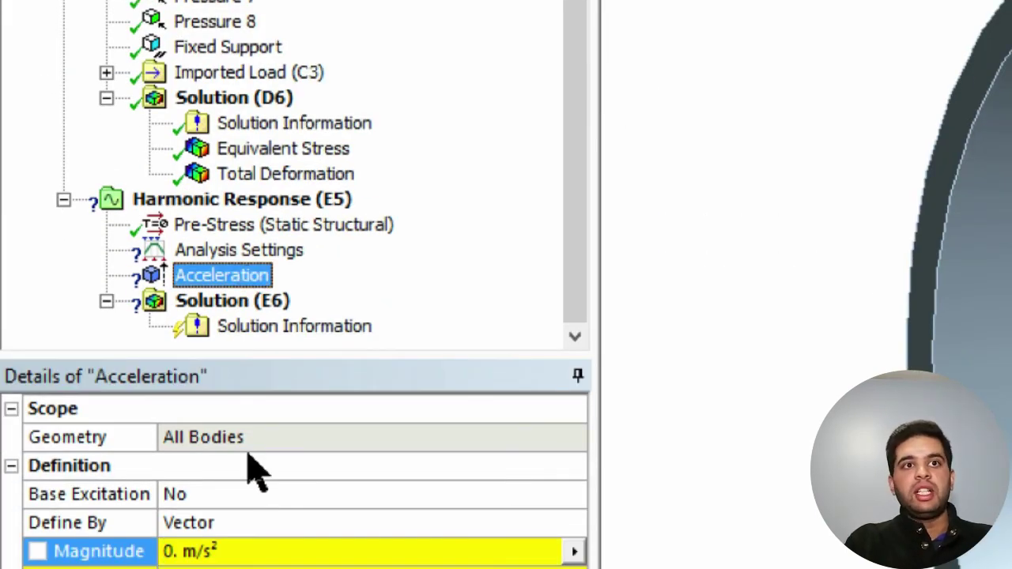
# Enter the range maximum frequency in the harmonic response analysis settings.
pyautogui.click(235, 251)
pyautogui.click(317, 494)
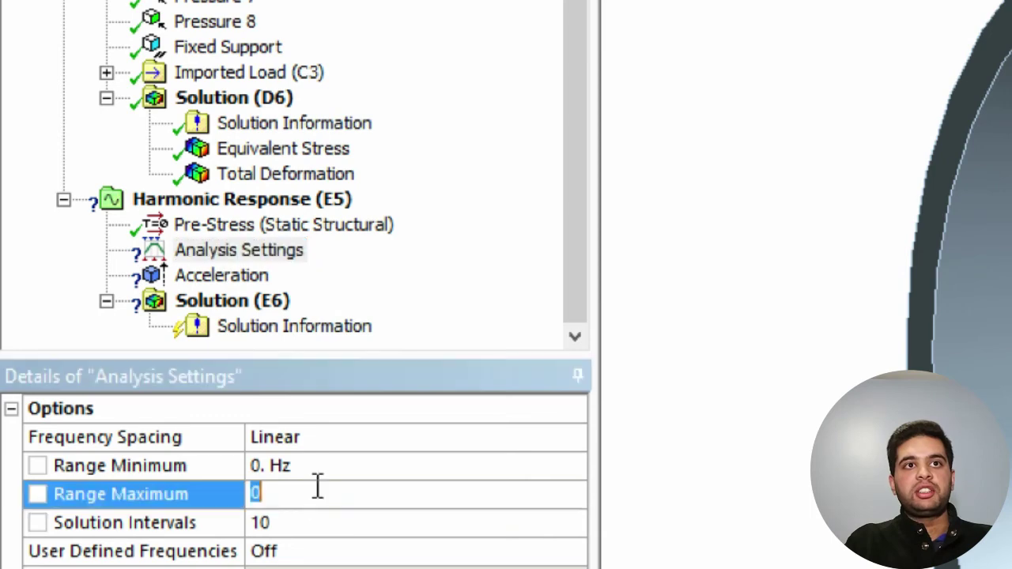
pyautogui.click(265, 275)
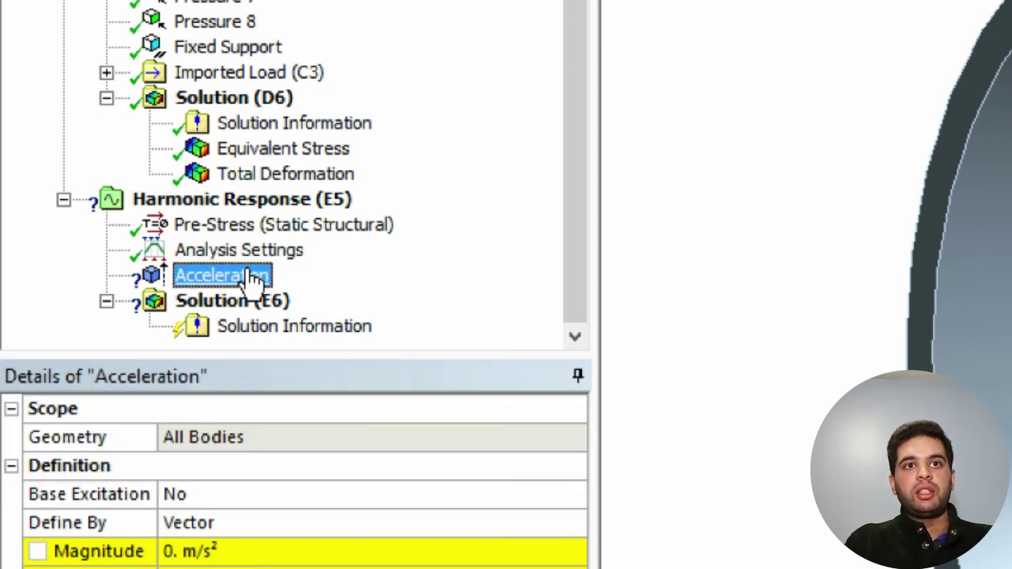
# Define the harmonic acceleration load by Components instead of by Vector.
pyautogui.click(507, 551)
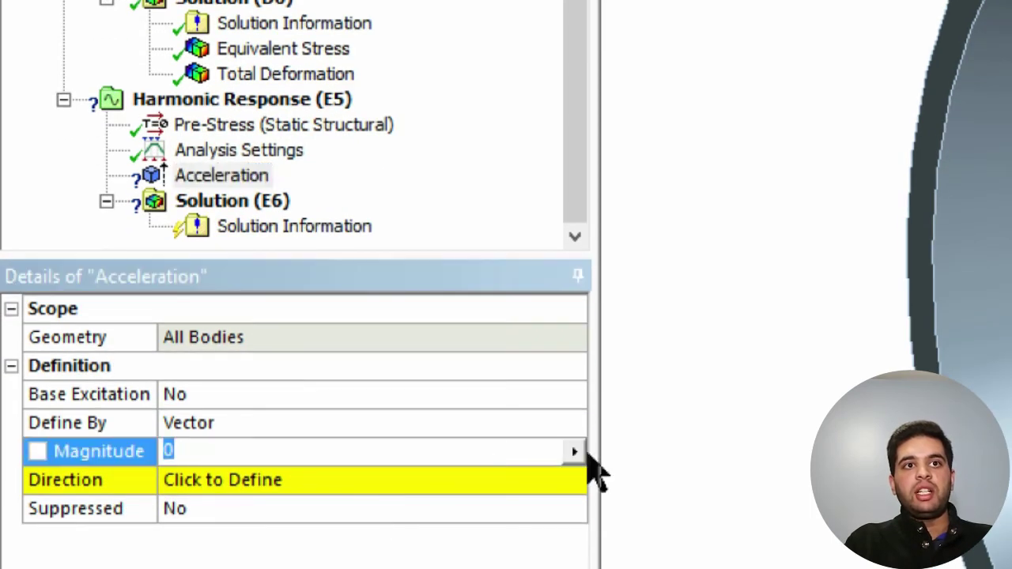
pyautogui.click(578, 422)
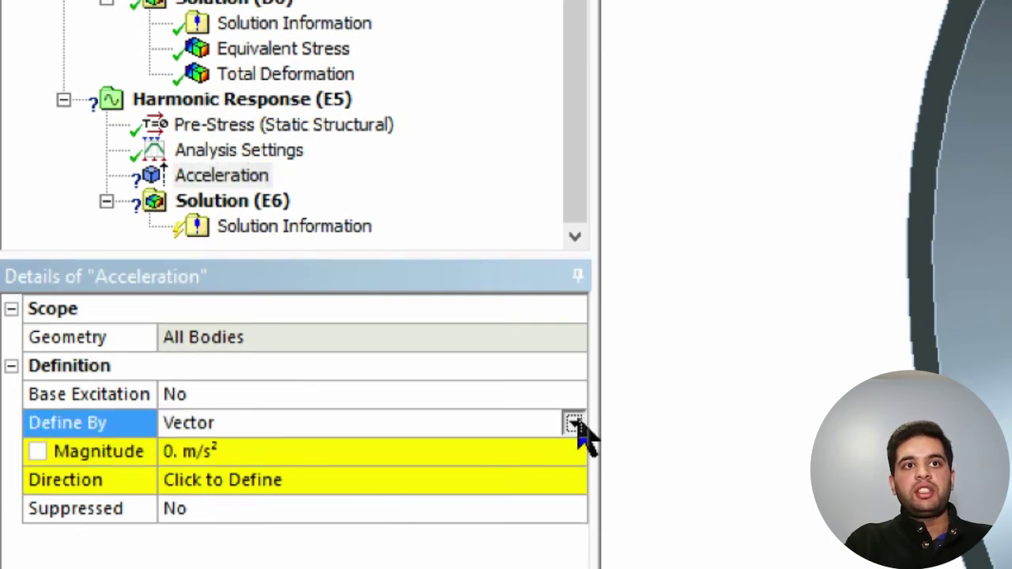
pyautogui.click(578, 423)
pyautogui.click(559, 468)
pyautogui.click(574, 425)
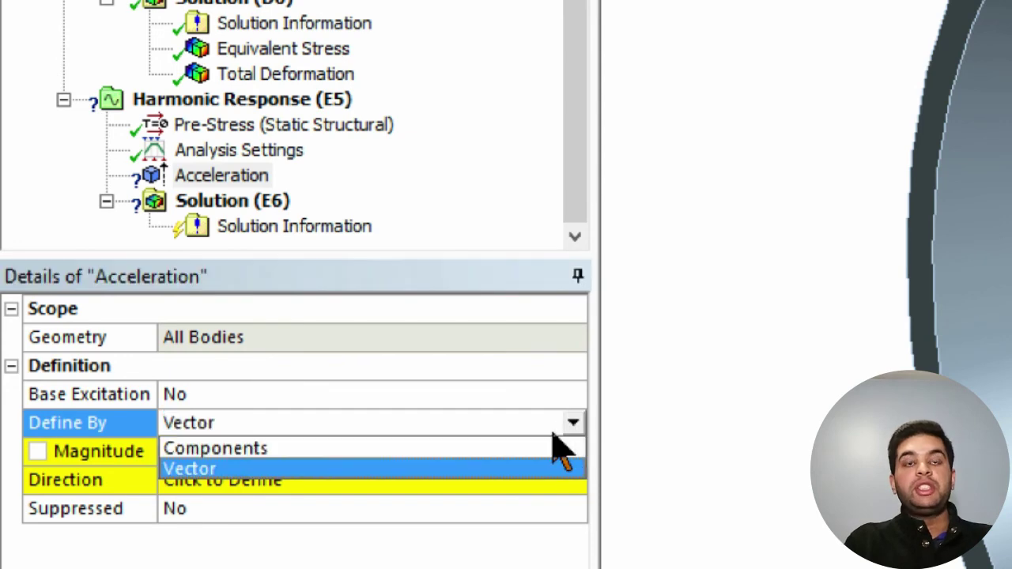
pyautogui.click(570, 426)
pyautogui.click(572, 425)
pyautogui.click(568, 448)
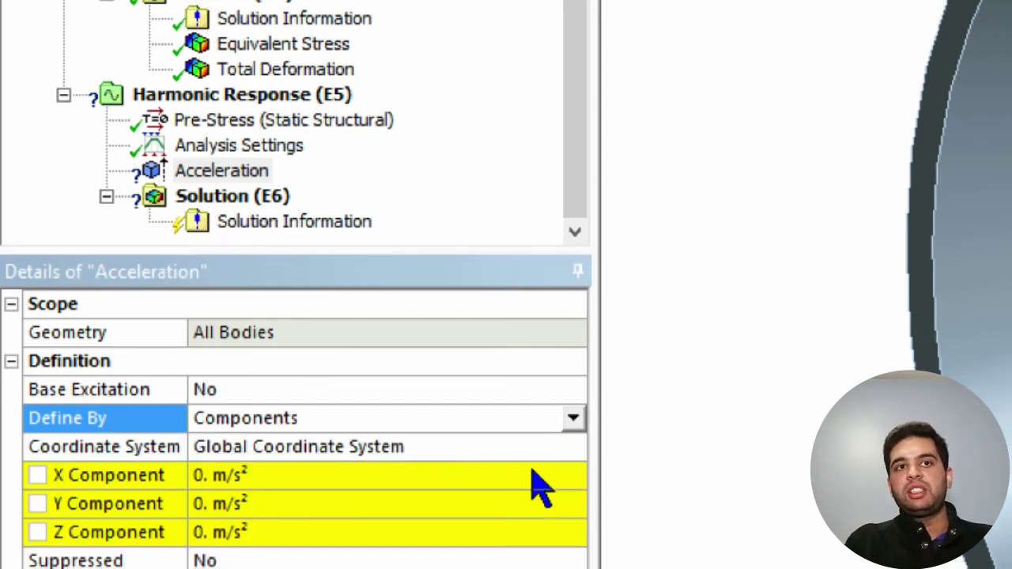
# Set the X, Y and Z components of the acceleration to Tabular (Frequency) input.
pyautogui.click(542, 480)
pyautogui.click(575, 476)
pyautogui.click(621, 510)
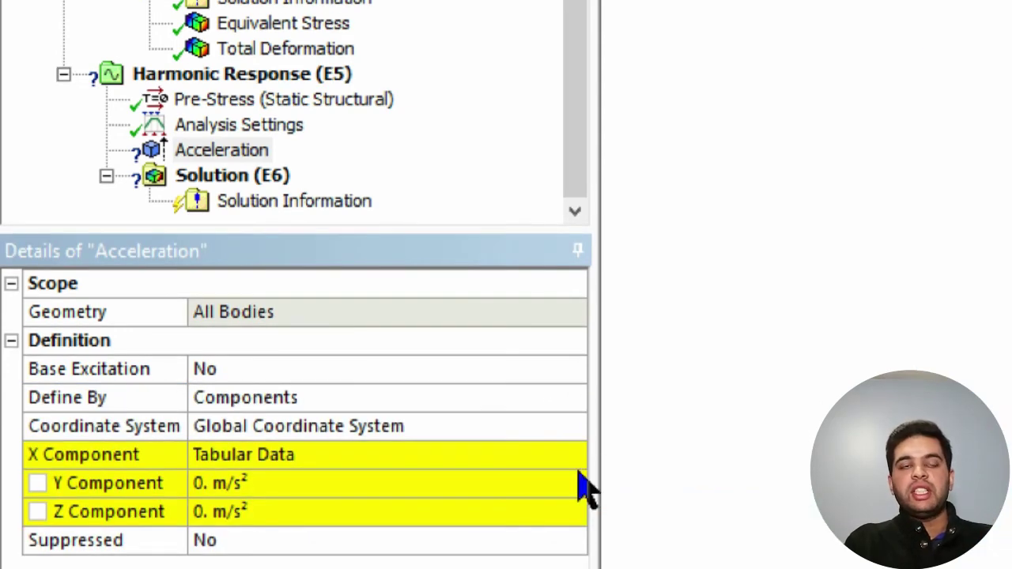
pyautogui.click(579, 478)
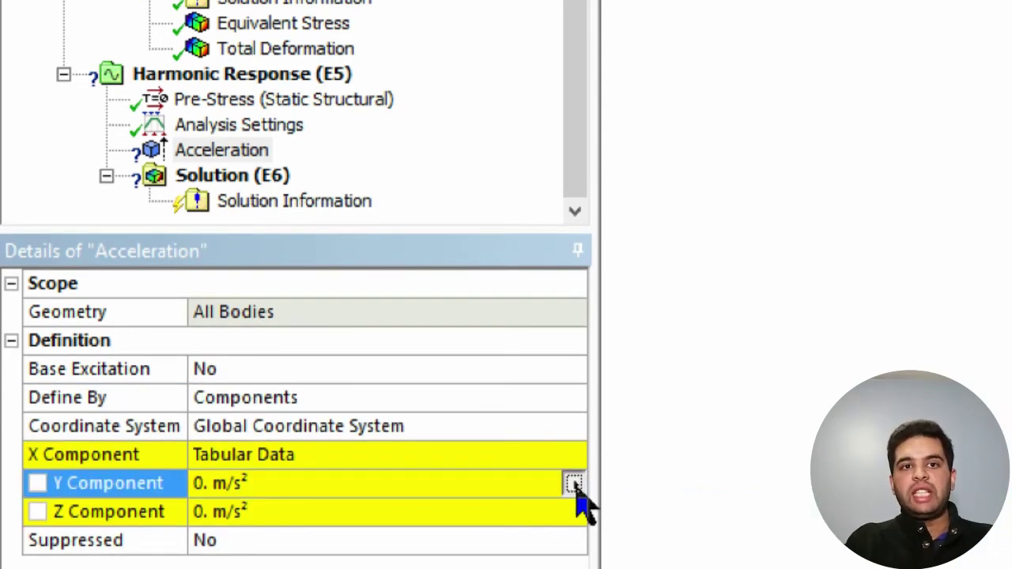
pyautogui.click(575, 483)
pyautogui.click(613, 537)
pyautogui.click(573, 511)
pyautogui.click(575, 512)
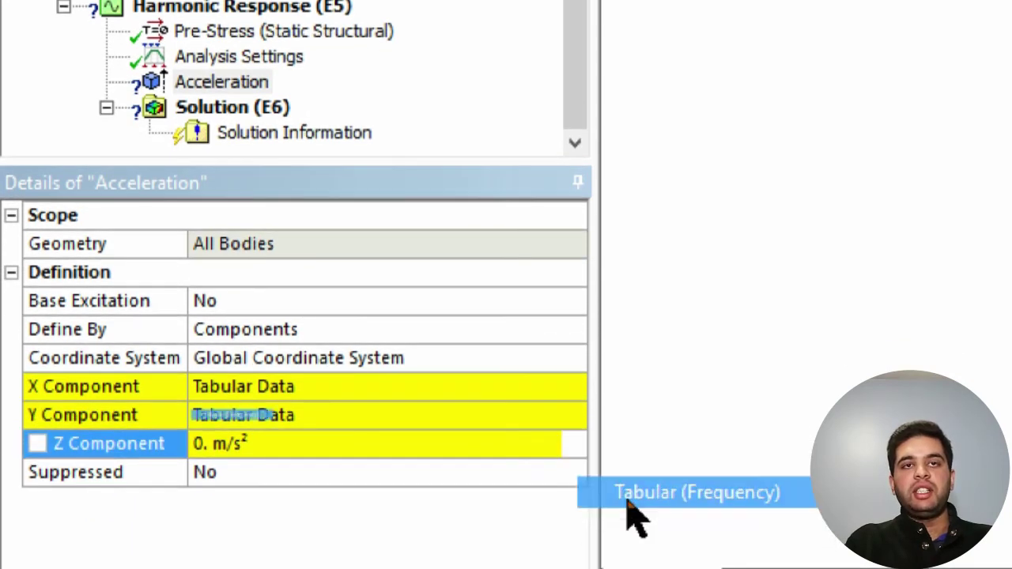
pyautogui.click(625, 530)
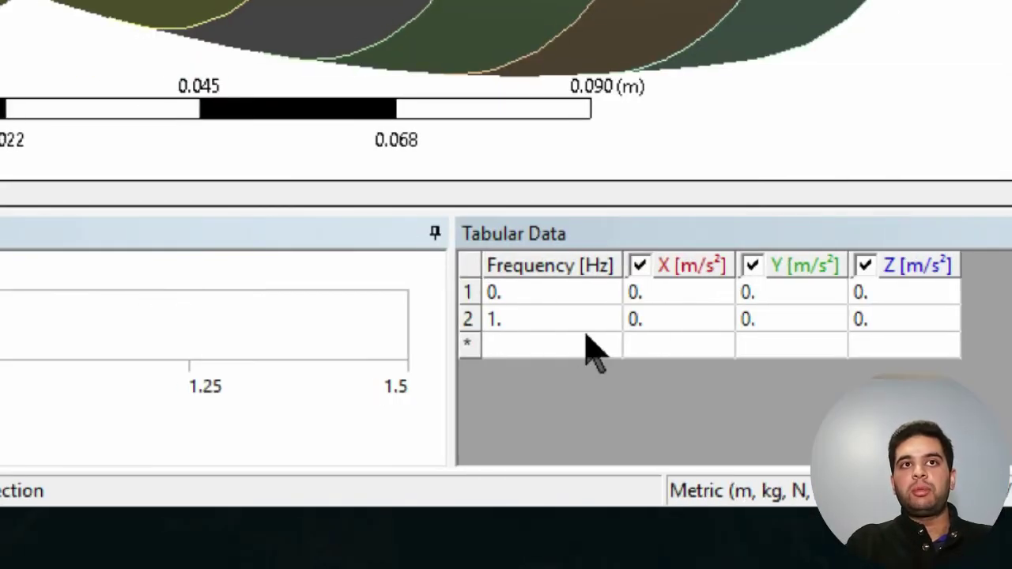
# Add a 25 Hz entry to the acceleration table with an X component of 5000 m/s².
pyautogui.click(615, 299)
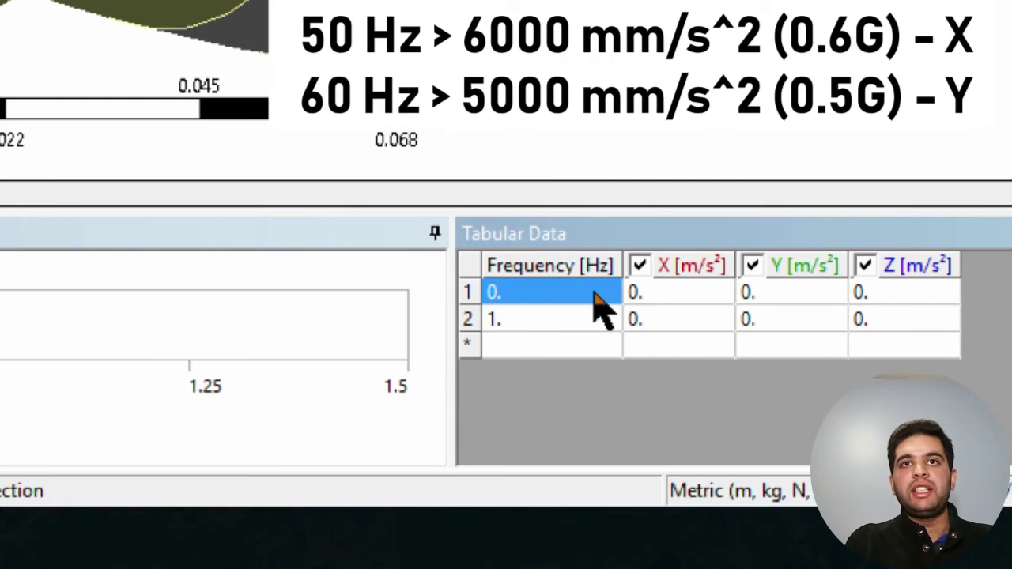
pyautogui.write('25')
pyautogui.click(700, 294)
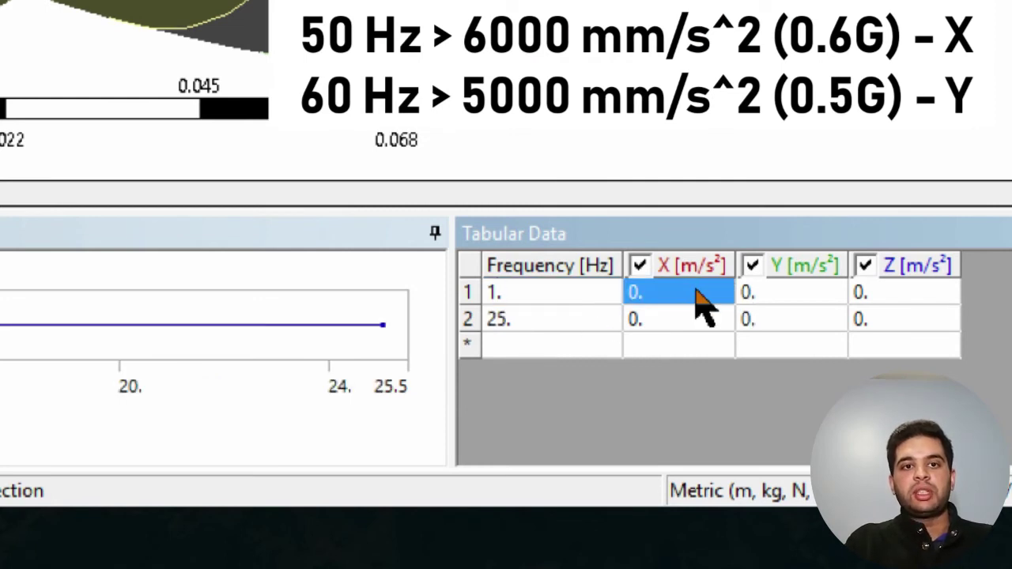
pyautogui.click(535, 293)
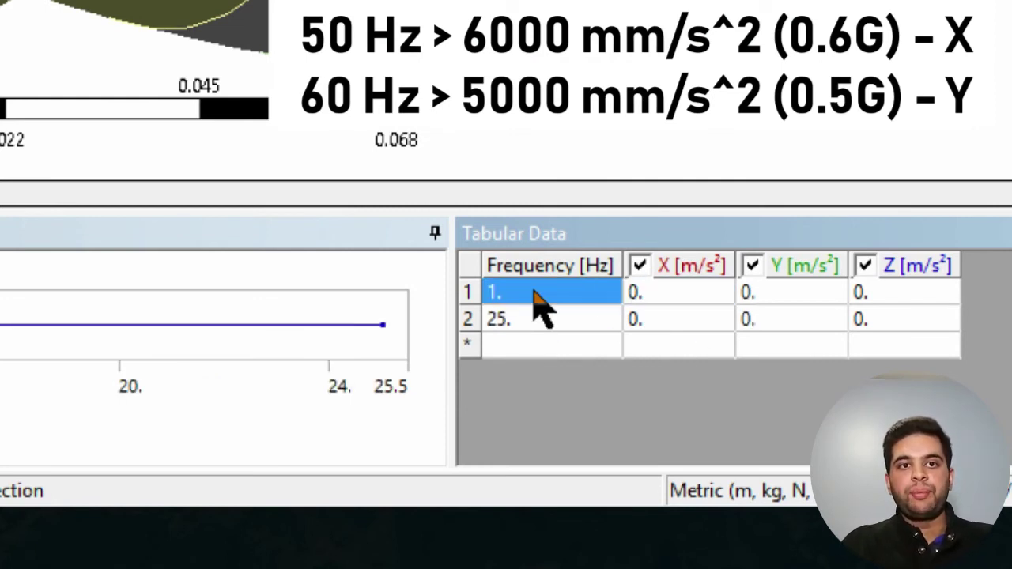
pyautogui.click(695, 319)
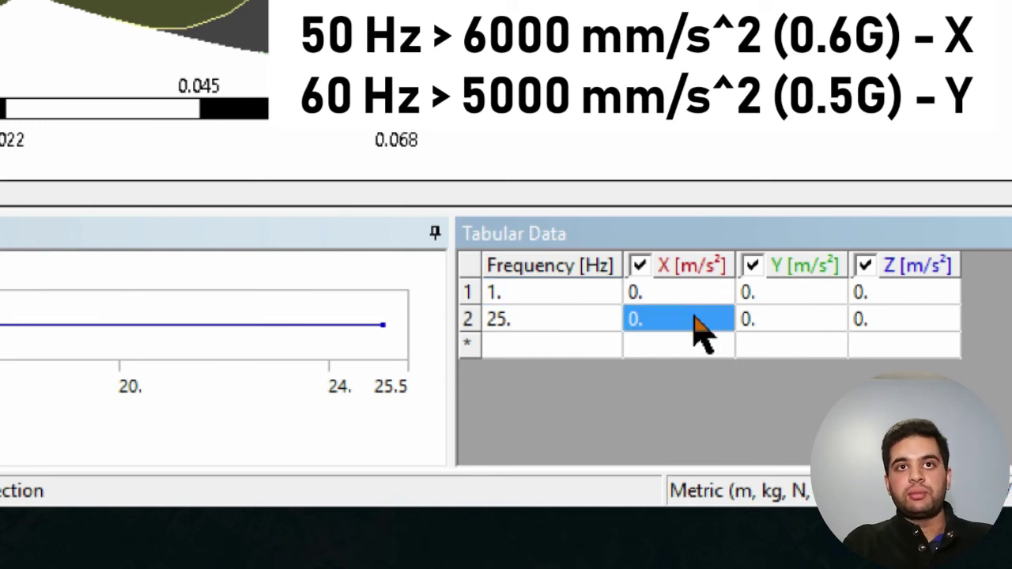
pyautogui.write('5000')
# Add a 50 Hz entry to the acceleration table with an X component of 6000 m/s².
pyautogui.click(554, 294)
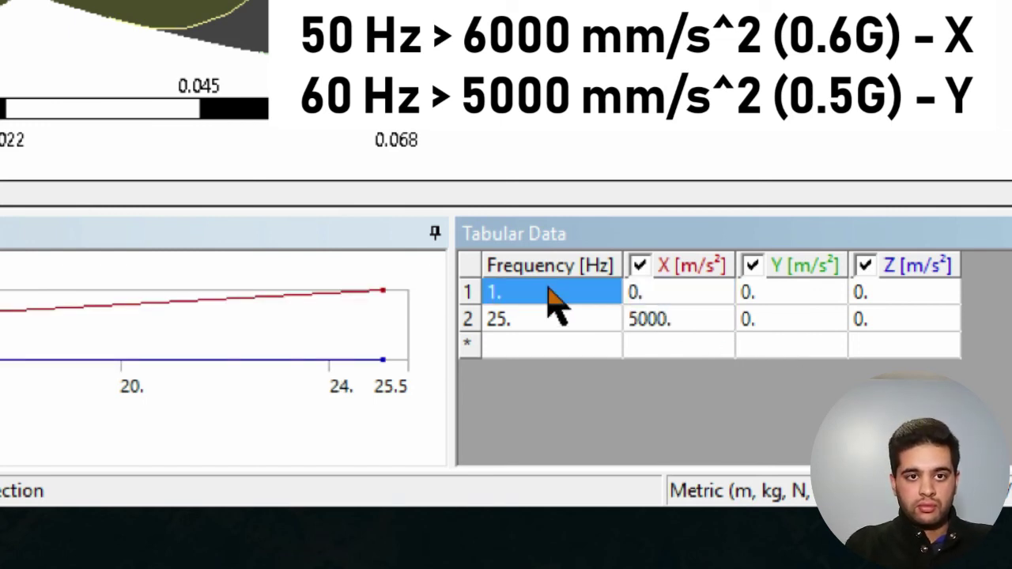
pyautogui.write('50')
pyautogui.click(707, 294)
pyautogui.click(708, 320)
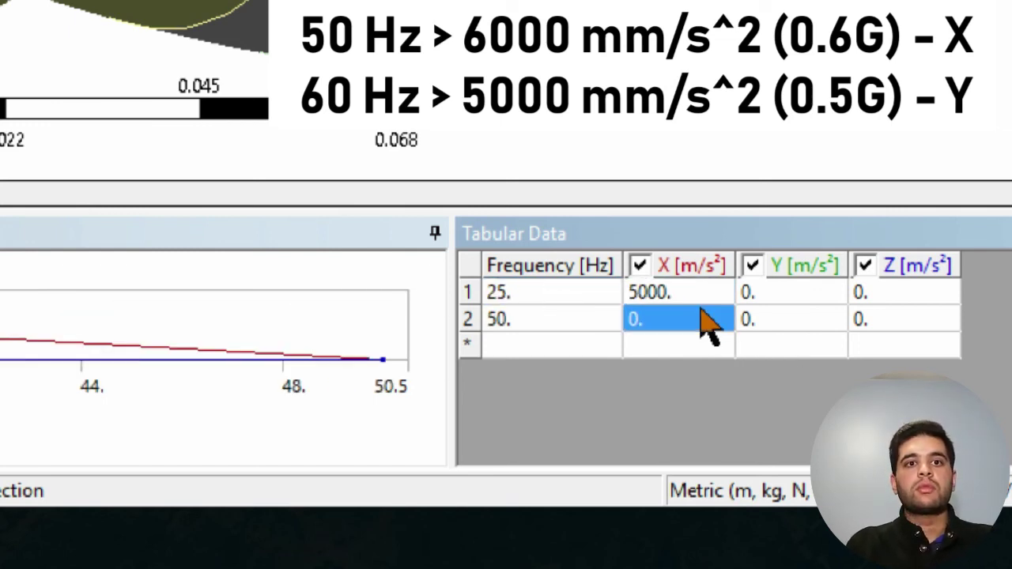
pyautogui.write('6000')
pyautogui.click(830, 297)
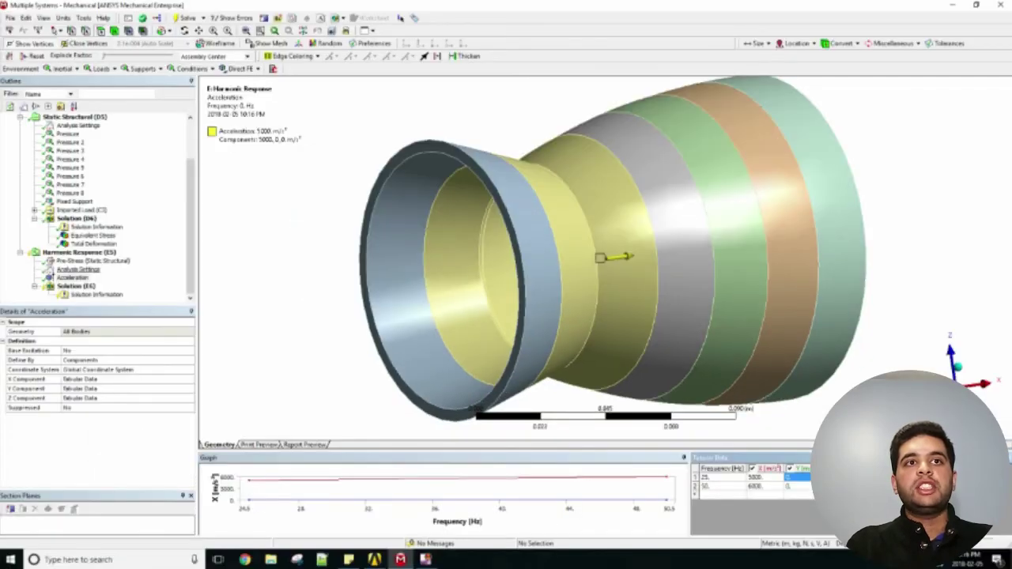
pyautogui.rightClick(71, 286)
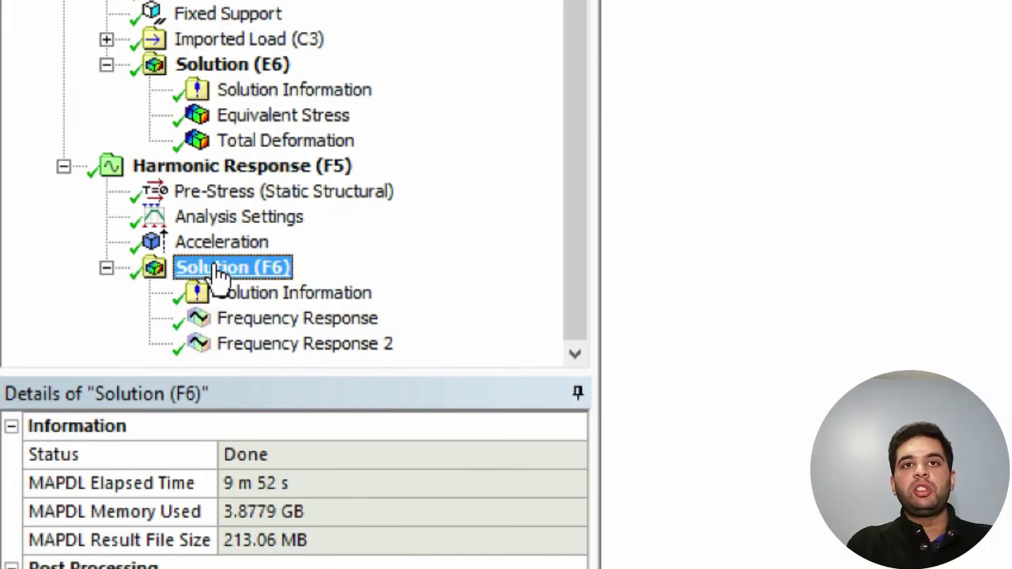
pyautogui.rightClick(70, 286)
pyautogui.moveTo(90, 289)
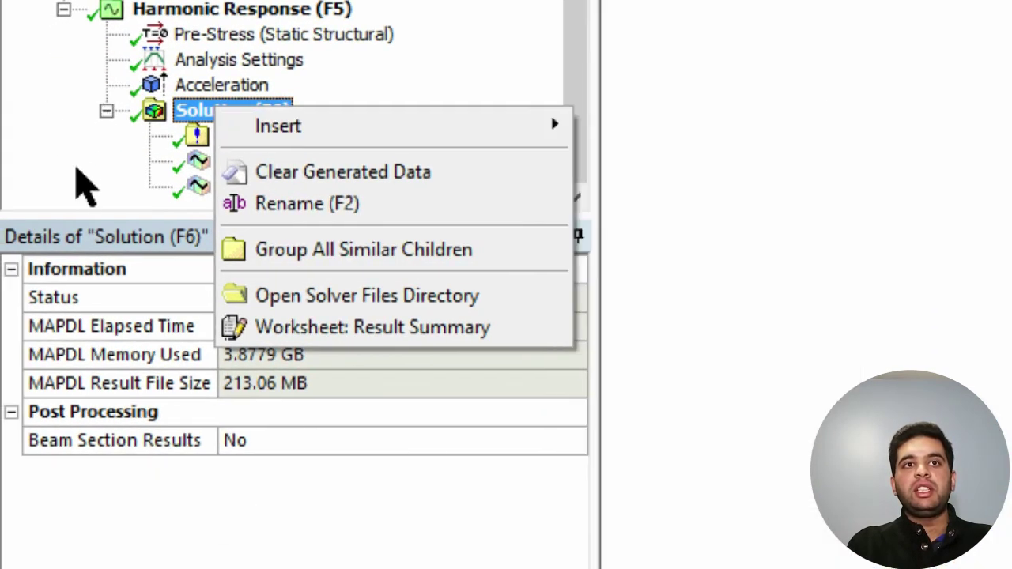
pyautogui.click(59, 201)
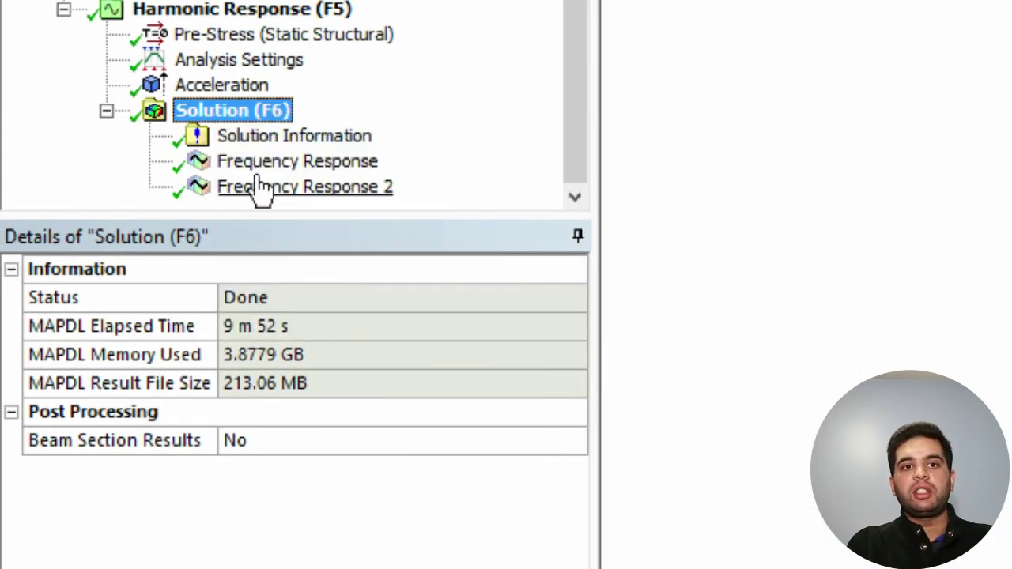
# Review the Type definition of both frequency response results under the harmonic response solution.
pyautogui.click(268, 163)
pyautogui.click(355, 405)
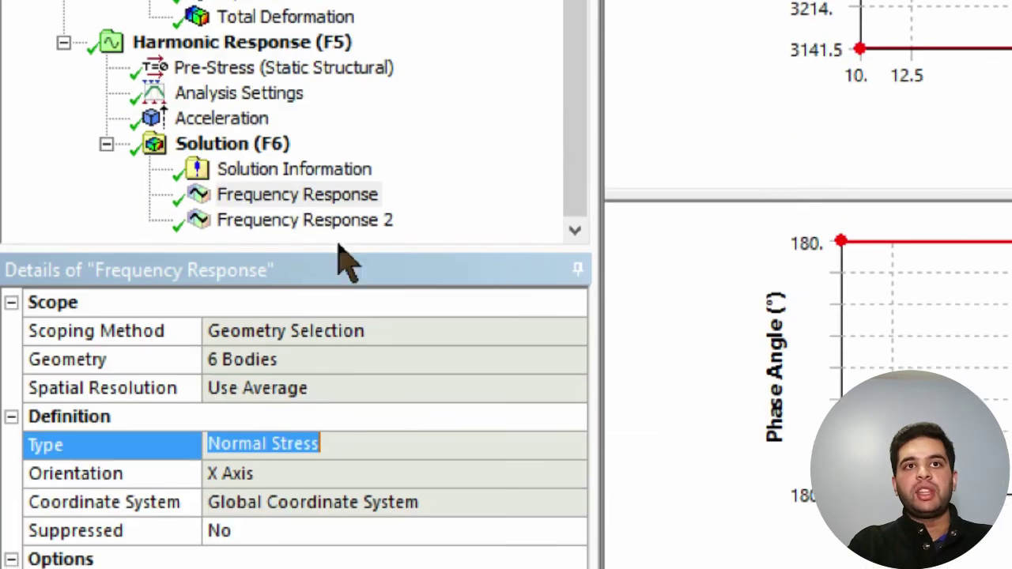
pyautogui.click(342, 220)
pyautogui.click(329, 447)
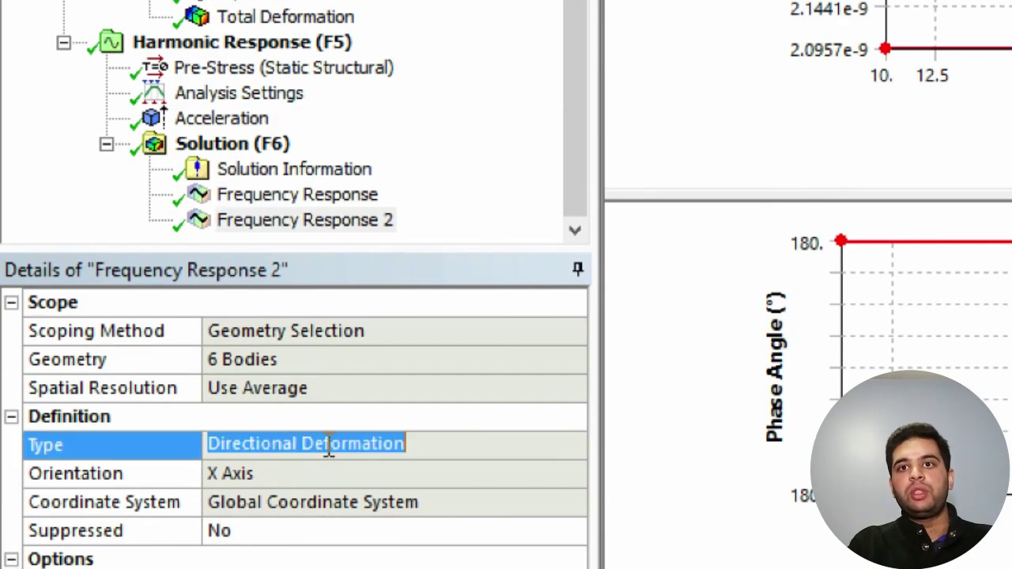